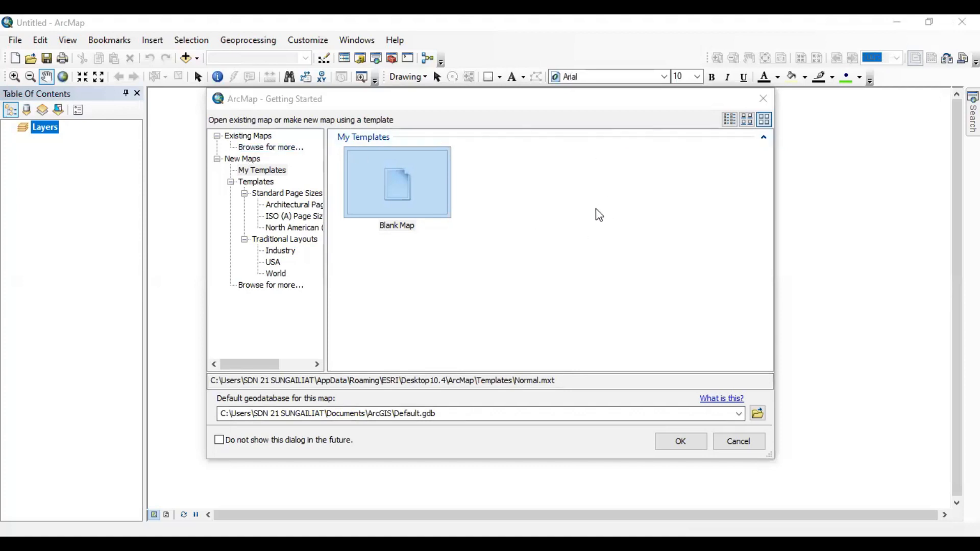
- Start with a blank map and connect the folder F:\MAPPING USING DRONE\Pemetaan Menggunakan Drone UBB as a data source
{"action": "left_click", "coordinate": [767, 100]}
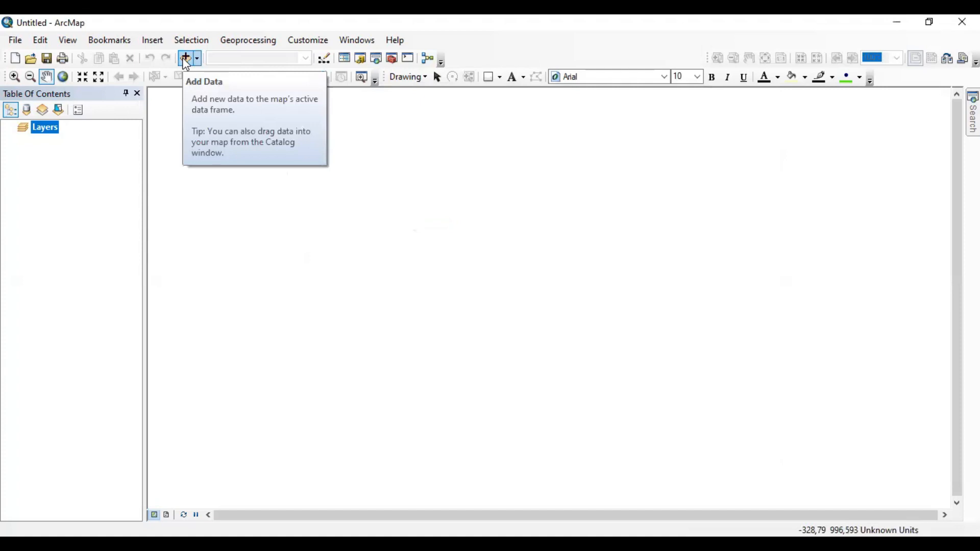
{"action": "left_click", "coordinate": [185, 60]}
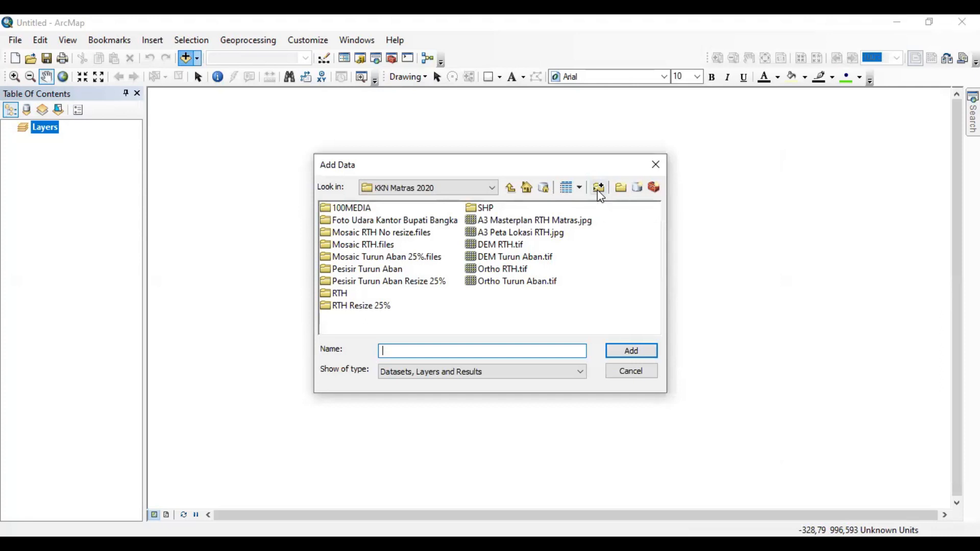
{"action": "left_click", "coordinate": [599, 189]}
{"action": "left_click_drag", "start_coordinate": [587, 277], "coordinate": [587, 293]}
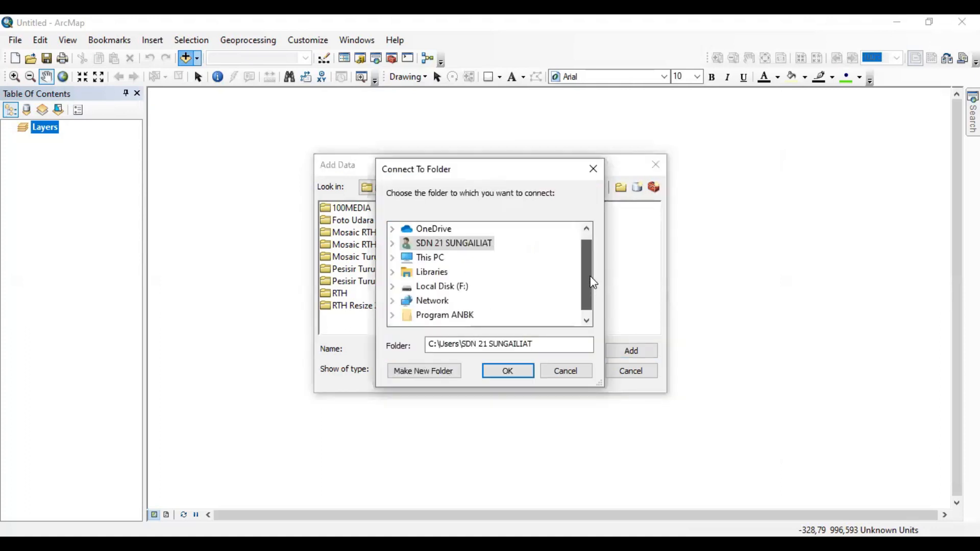
{"action": "left_click", "coordinate": [391, 290]}
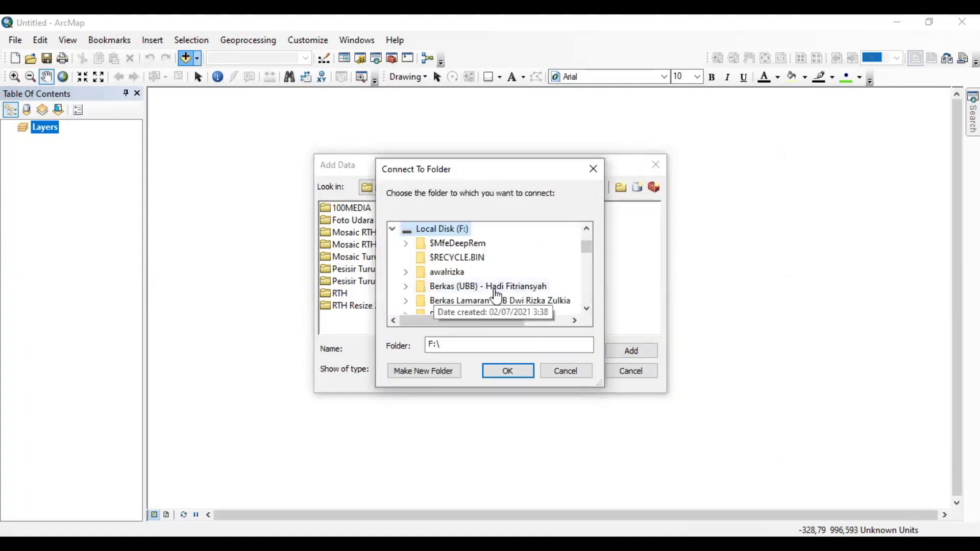
{"action": "left_click", "coordinate": [586, 287]}
{"action": "left_click", "coordinate": [586, 287]}
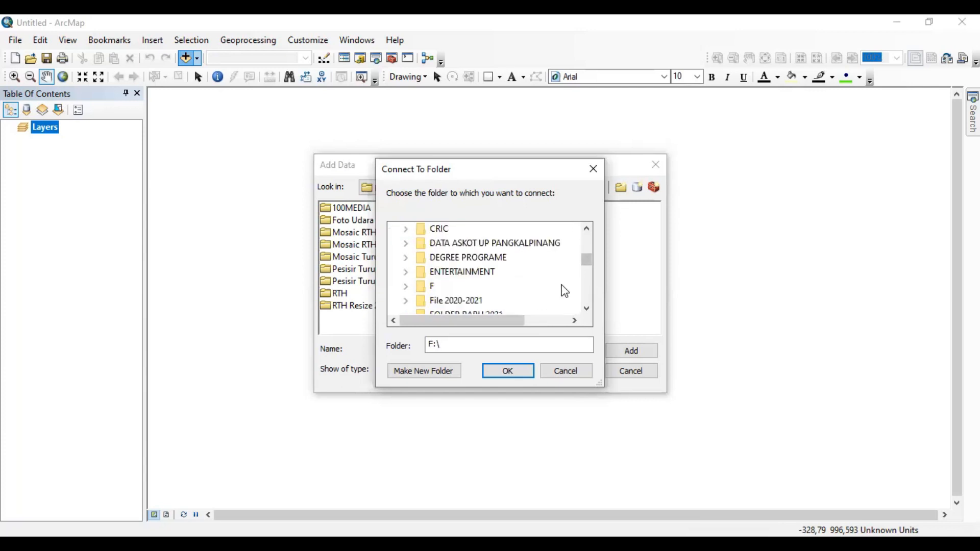
{"action": "left_click", "coordinate": [587, 293]}
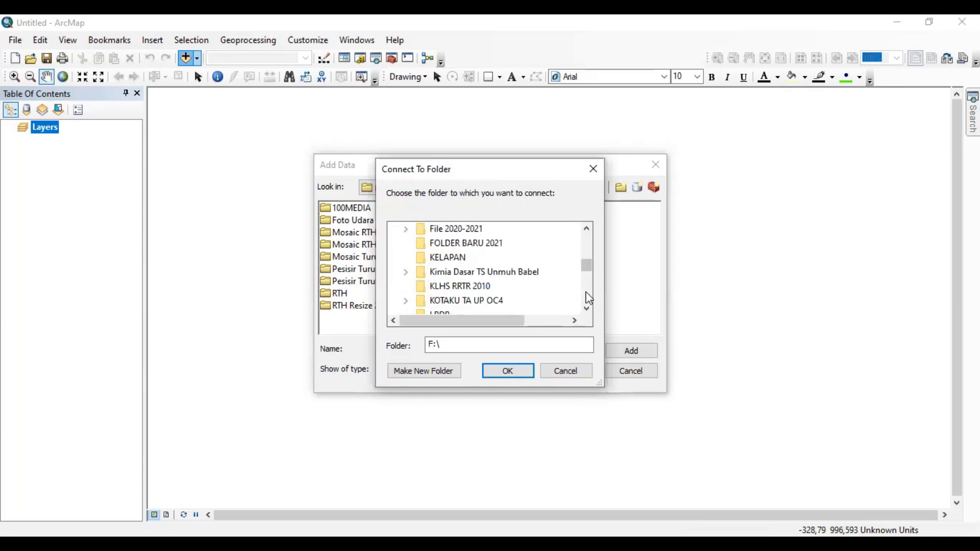
{"action": "left_click", "coordinate": [586, 299]}
{"action": "left_click", "coordinate": [497, 258]}
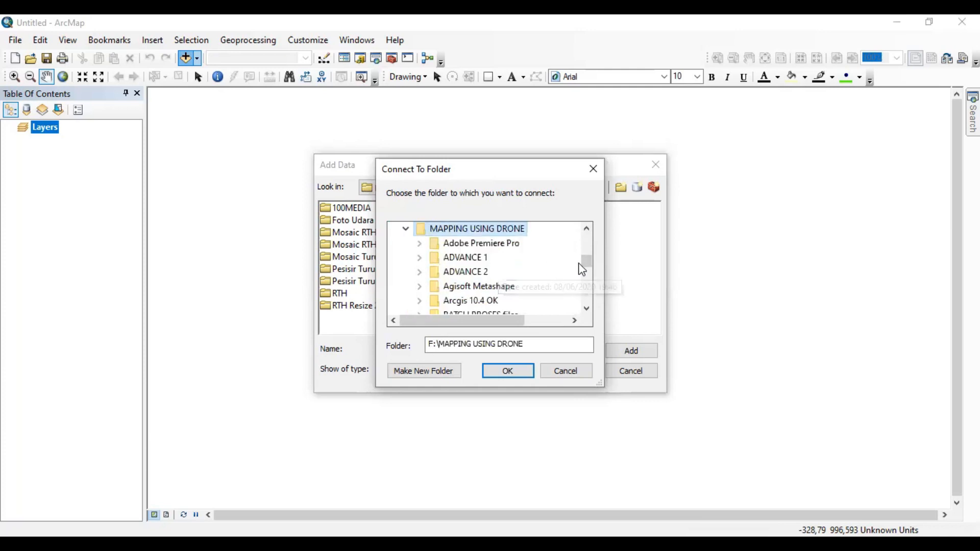
{"action": "left_click", "coordinate": [586, 286]}
{"action": "left_click", "coordinate": [583, 282]}
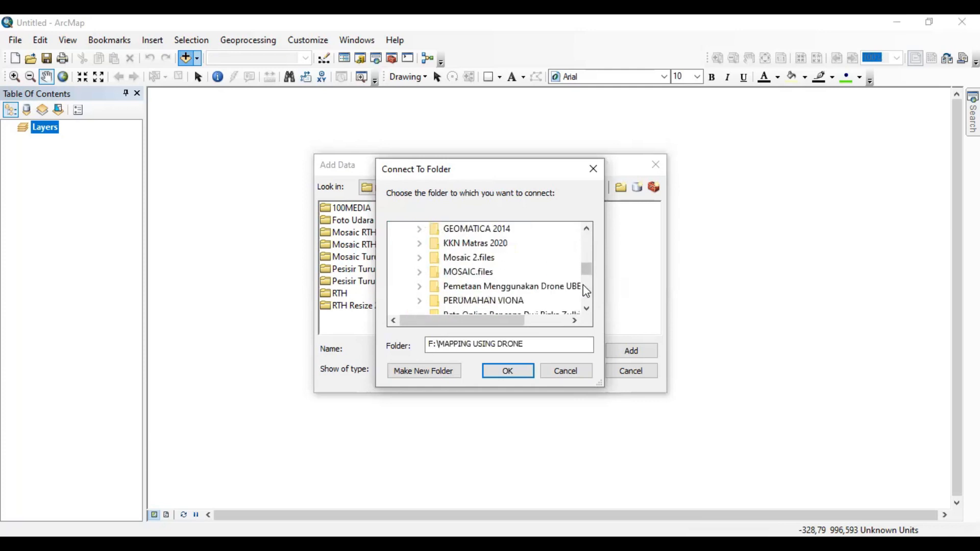
{"action": "left_click", "coordinate": [565, 285]}
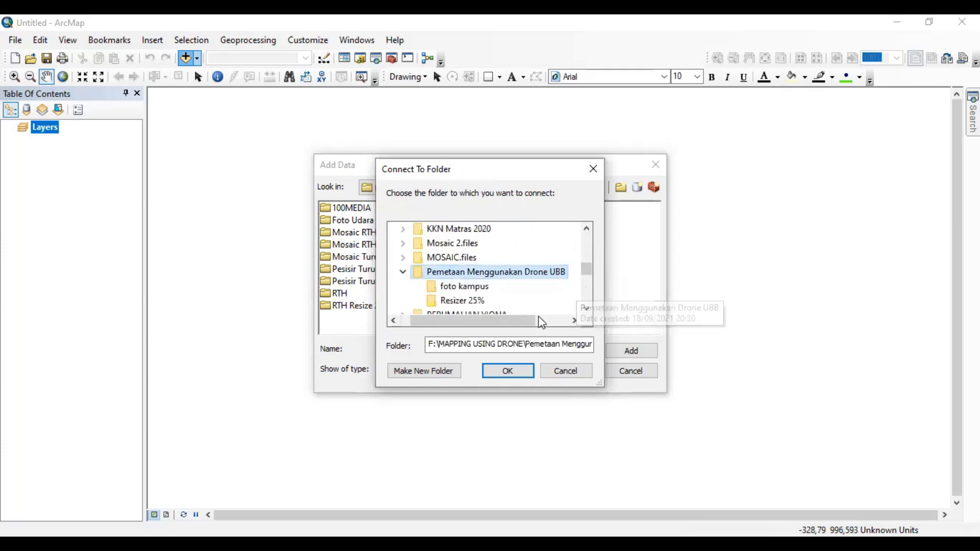
{"action": "left_click", "coordinate": [510, 373]}
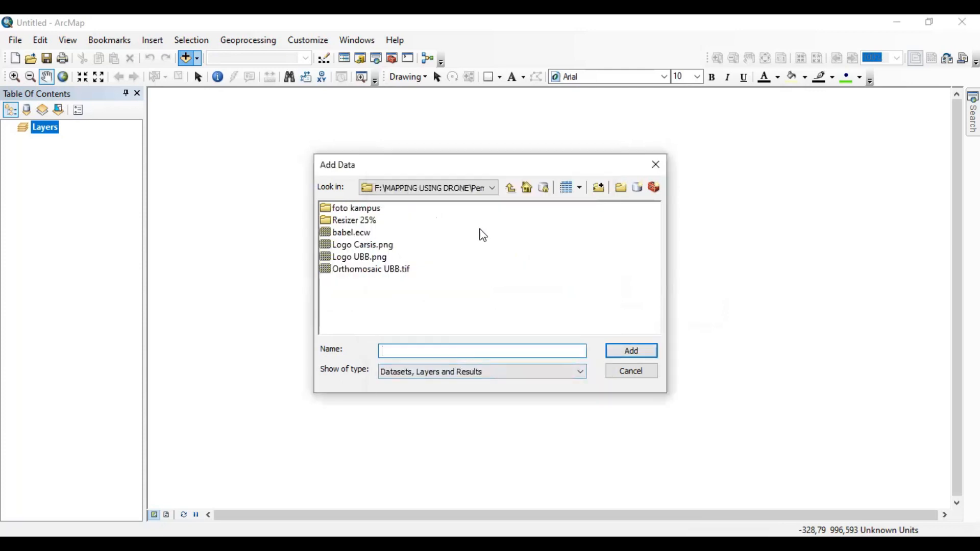
- Add the Orthomosaic UBB.tif raster from the connected folder to the map
{"action": "left_click", "coordinate": [376, 271]}
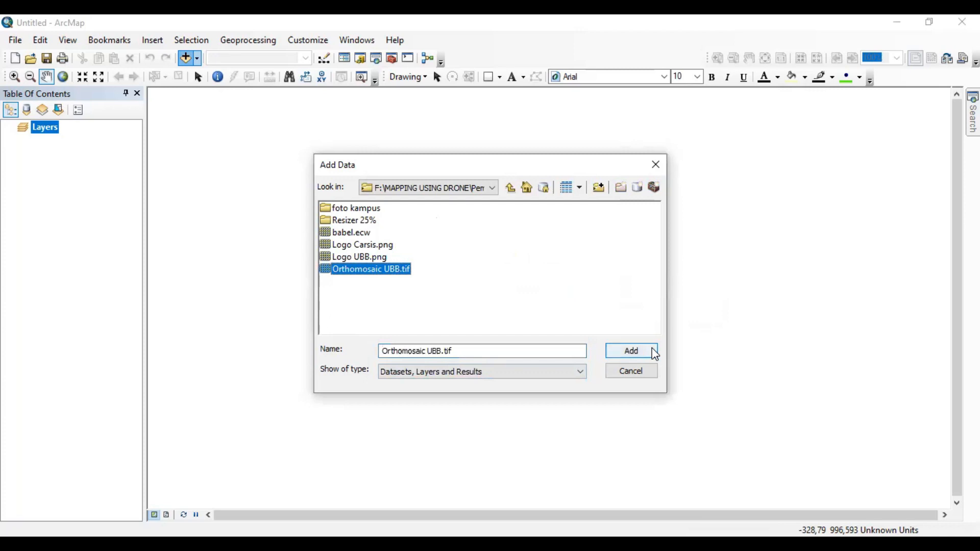
{"action": "left_click", "coordinate": [632, 351]}
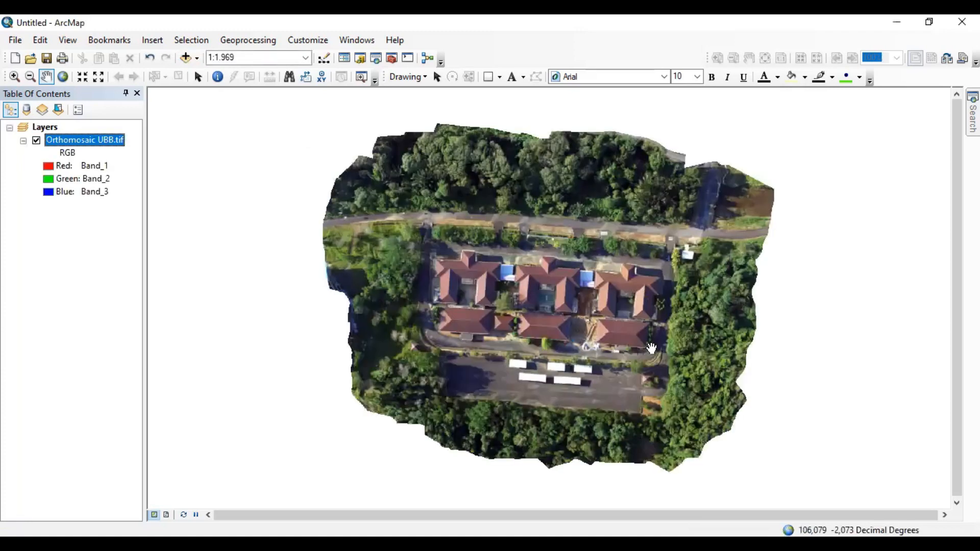
{"action": "scroll", "coordinate": [597, 309], "scroll_direction": "up", "scroll_amount": 2}
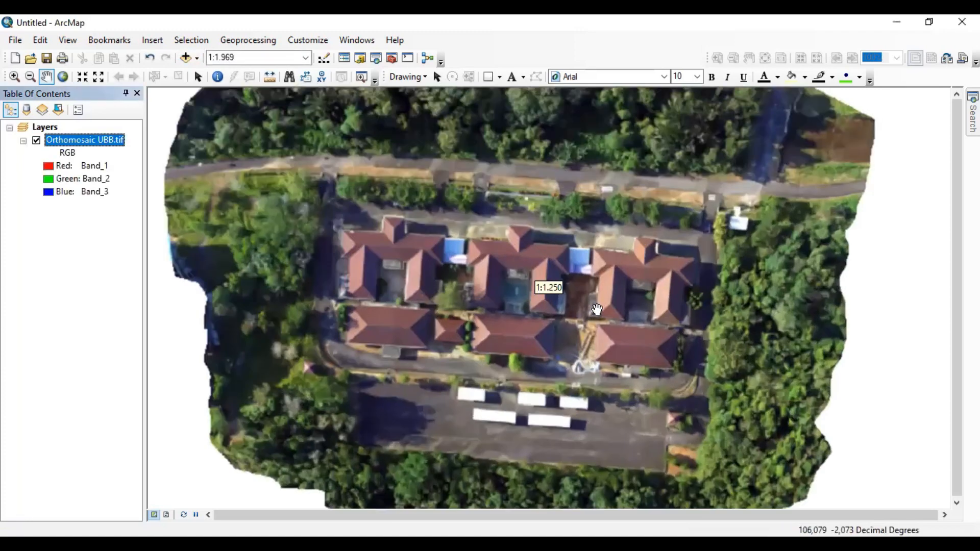
{"action": "scroll", "coordinate": [597, 310], "scroll_direction": "down", "scroll_amount": 1}
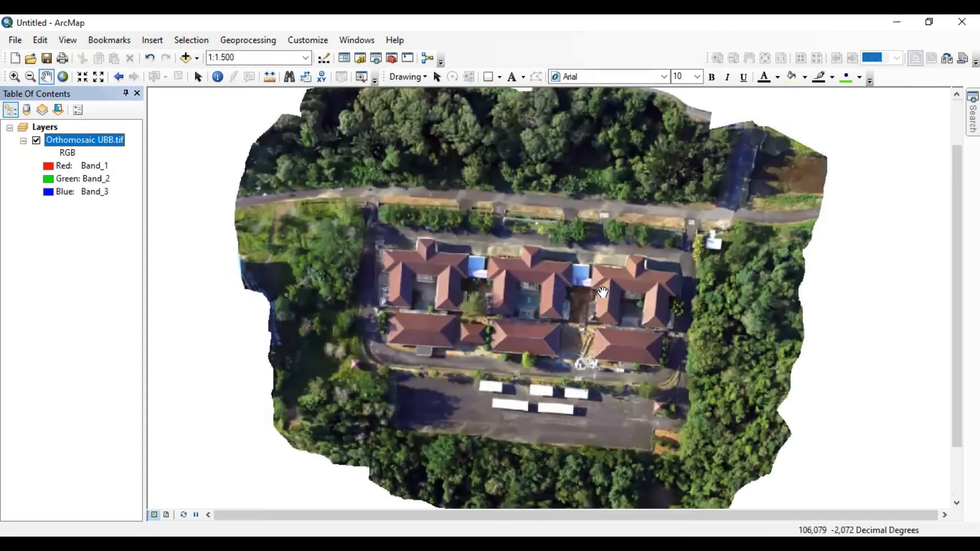
{"action": "scroll", "coordinate": [602, 292], "scroll_direction": "down", "scroll_amount": 2}
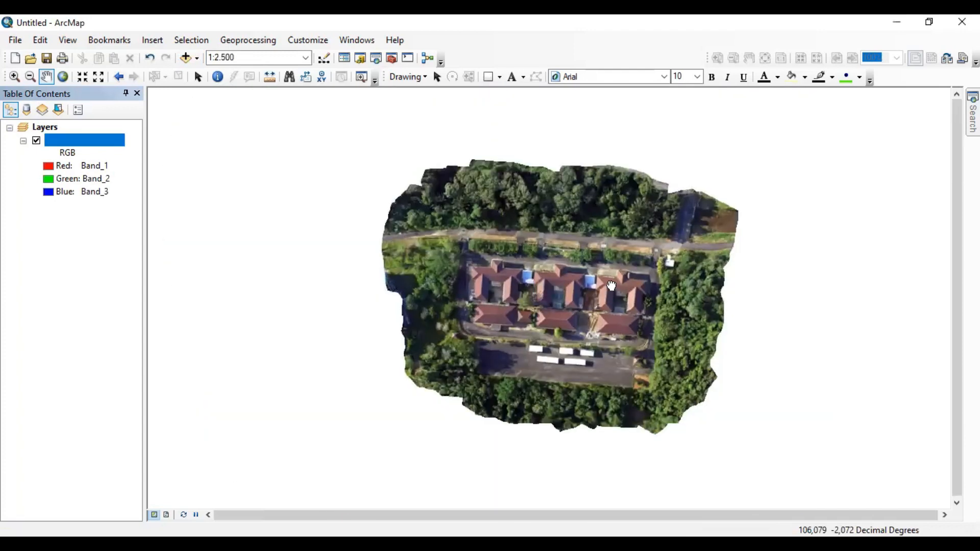
{"action": "scroll", "coordinate": [539, 288], "scroll_direction": "up", "scroll_amount": 1}
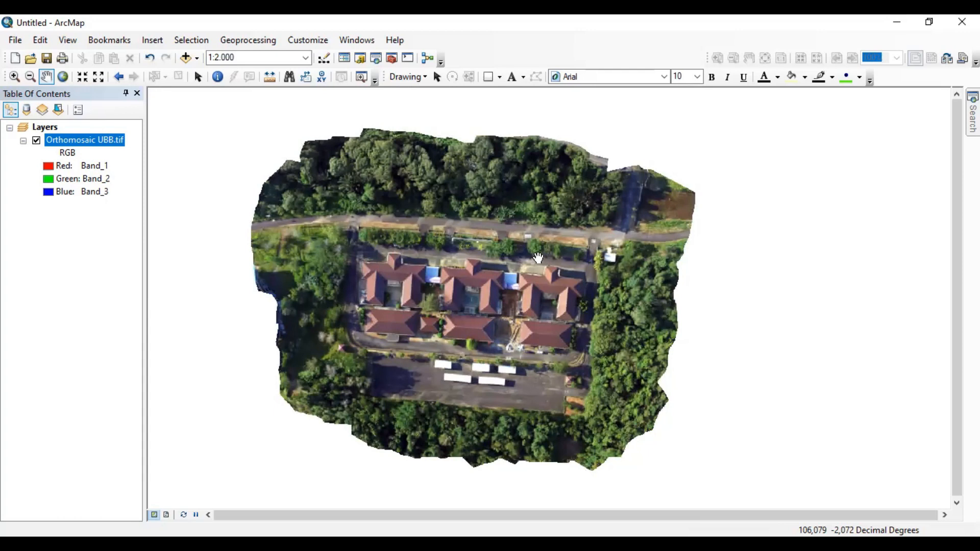
{"action": "left_click_drag", "start_coordinate": [536, 259], "coordinate": [547, 236]}
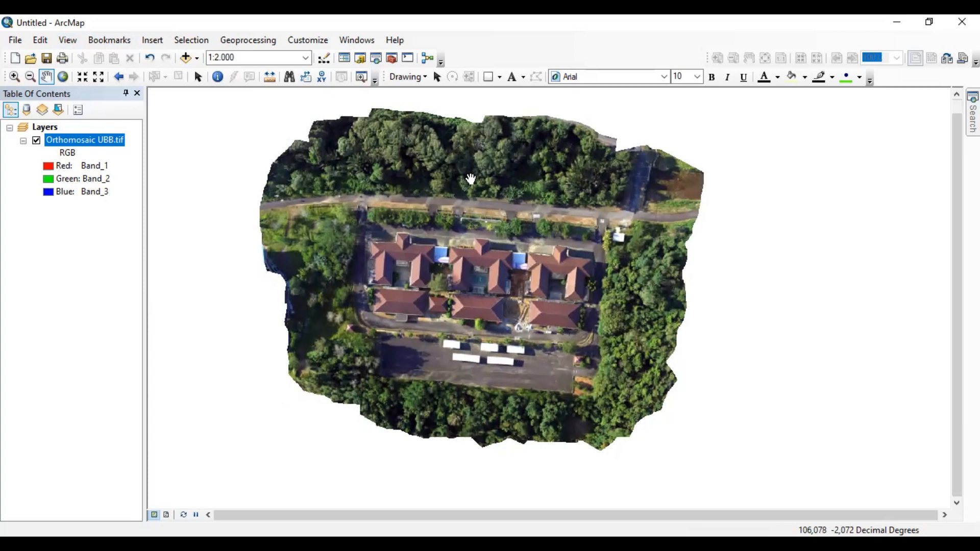
- Open the data frame's coordinate system settings, collapse the geographic systems and expand the Projected Coordinate Systems group
{"action": "left_click", "coordinate": [79, 44]}
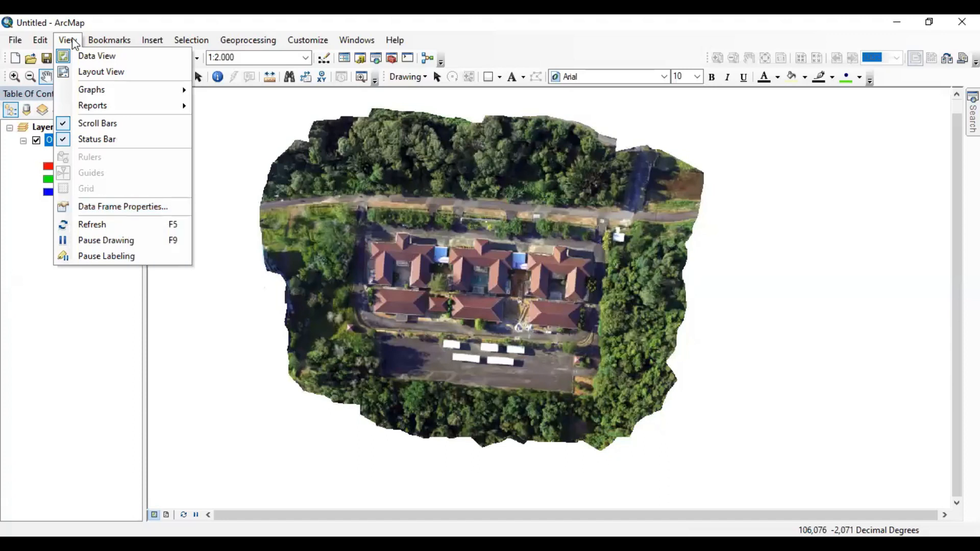
{"action": "left_click", "coordinate": [105, 206]}
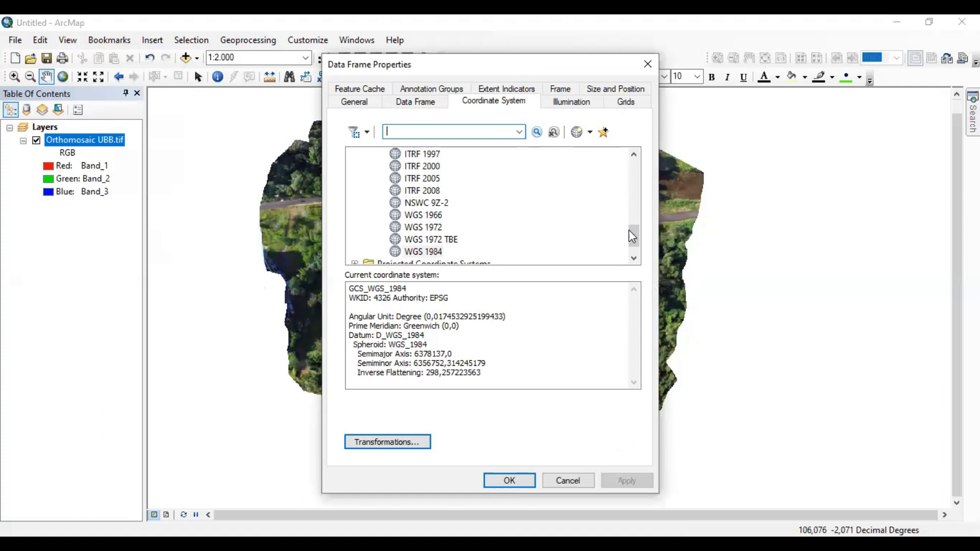
{"action": "left_click_drag", "start_coordinate": [632, 232], "coordinate": [632, 171]}
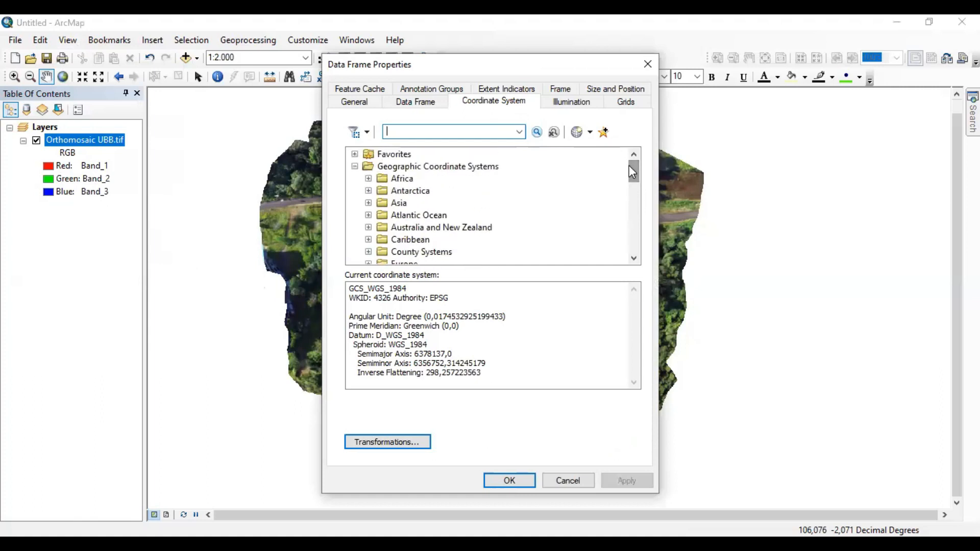
{"action": "left_click", "coordinate": [355, 167]}
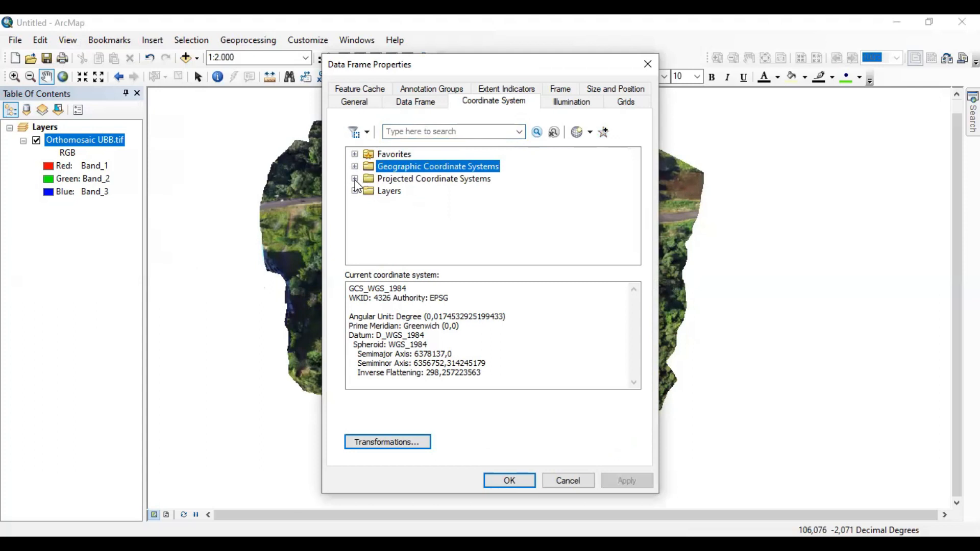
{"action": "left_click", "coordinate": [384, 180]}
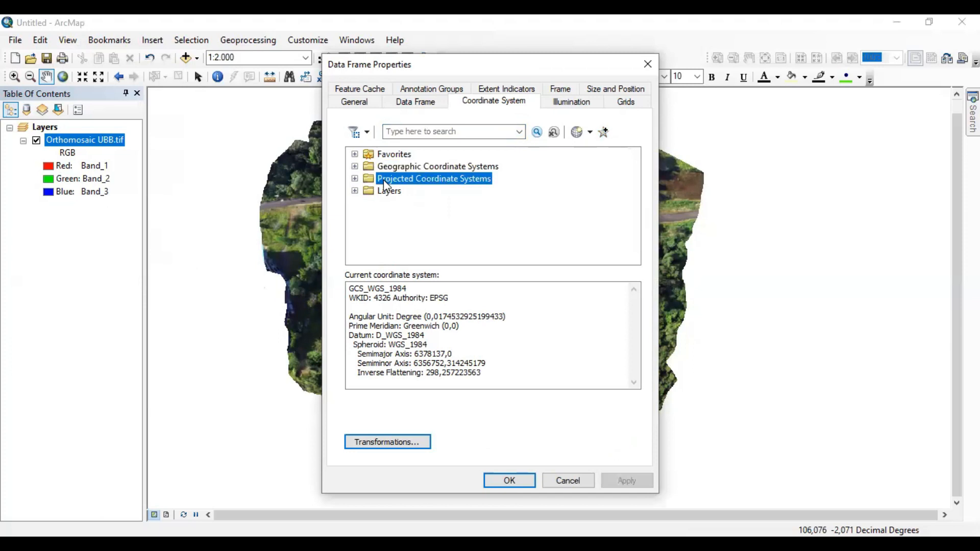
{"action": "double_click", "coordinate": [384, 180]}
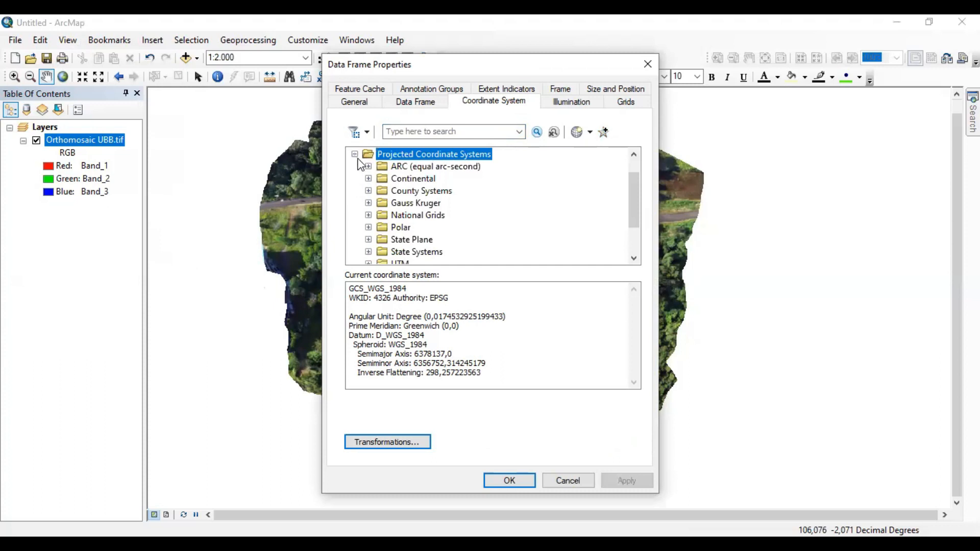
{"action": "left_click", "coordinate": [355, 154]}
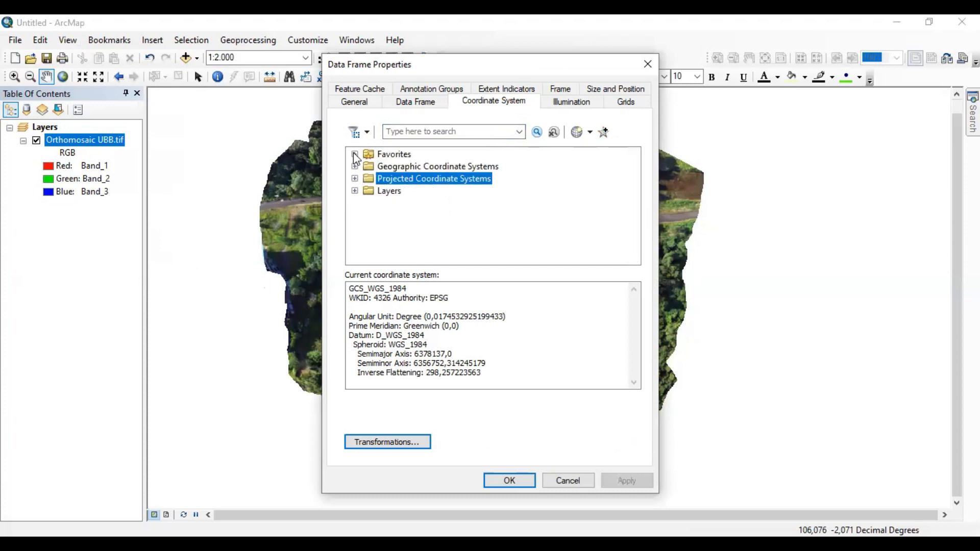
{"action": "left_click", "coordinate": [354, 179]}
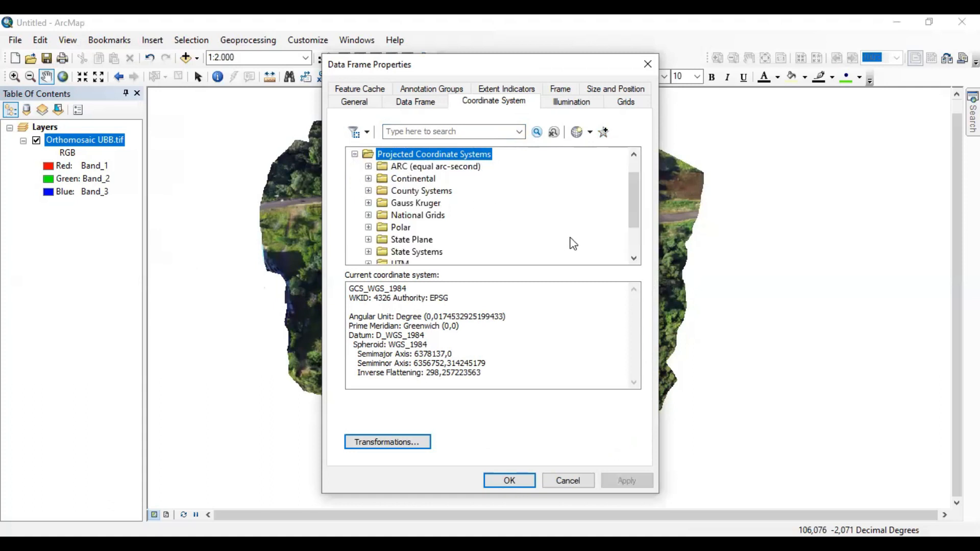
- Expand the UTM group down to the WGS 1984 Southern Hemisphere zones
{"action": "left_click", "coordinate": [635, 262]}
{"action": "left_click", "coordinate": [635, 262]}
{"action": "left_click", "coordinate": [635, 262]}
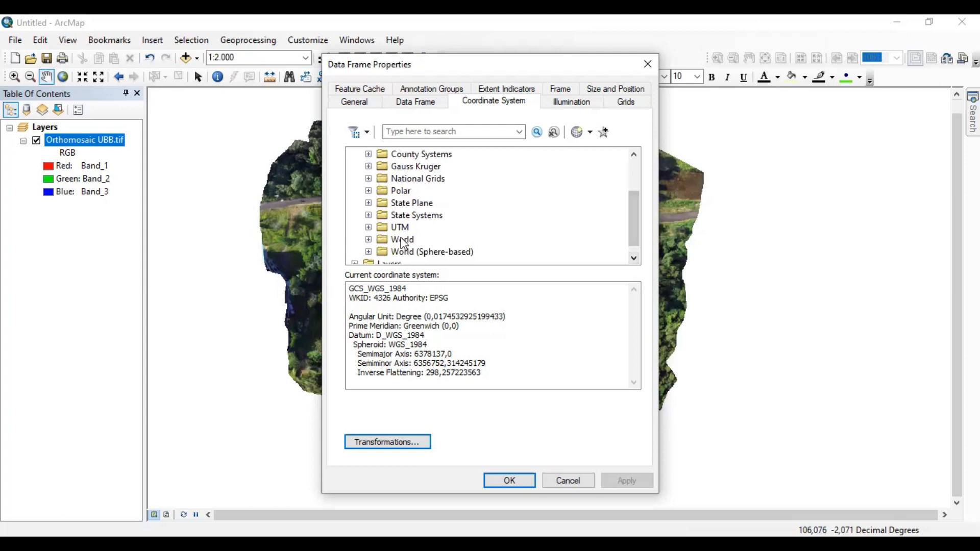
{"action": "left_click", "coordinate": [369, 228]}
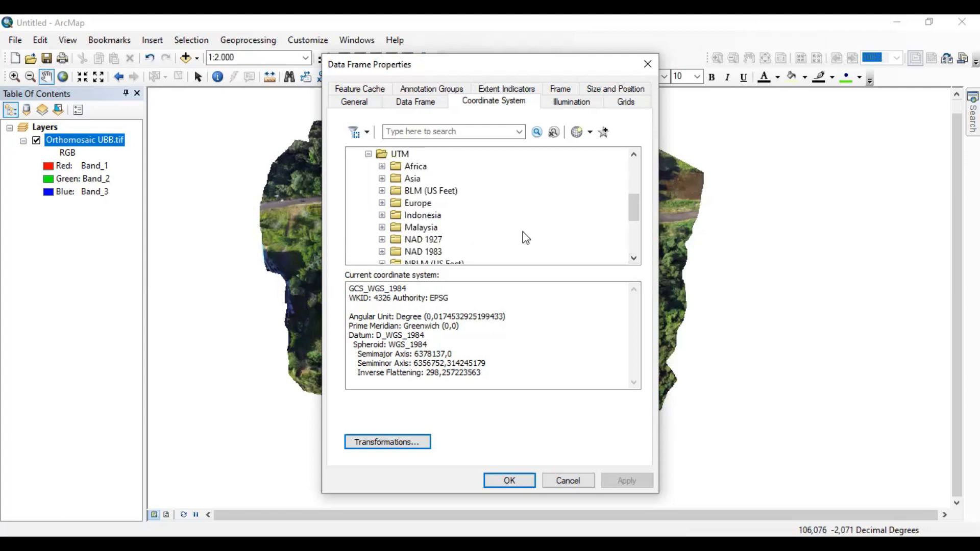
{"action": "left_click_drag", "start_coordinate": [633, 210], "coordinate": [632, 244]}
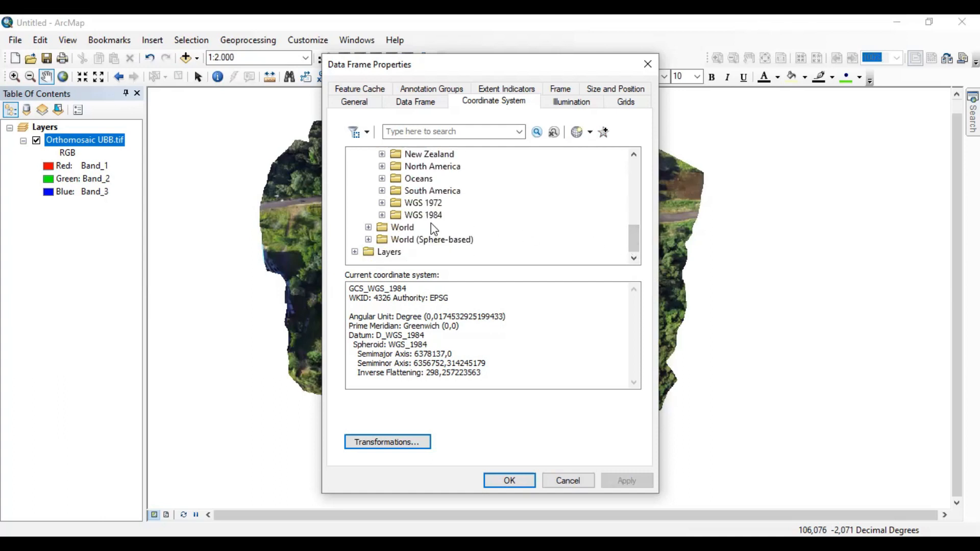
{"action": "left_click", "coordinate": [382, 215]}
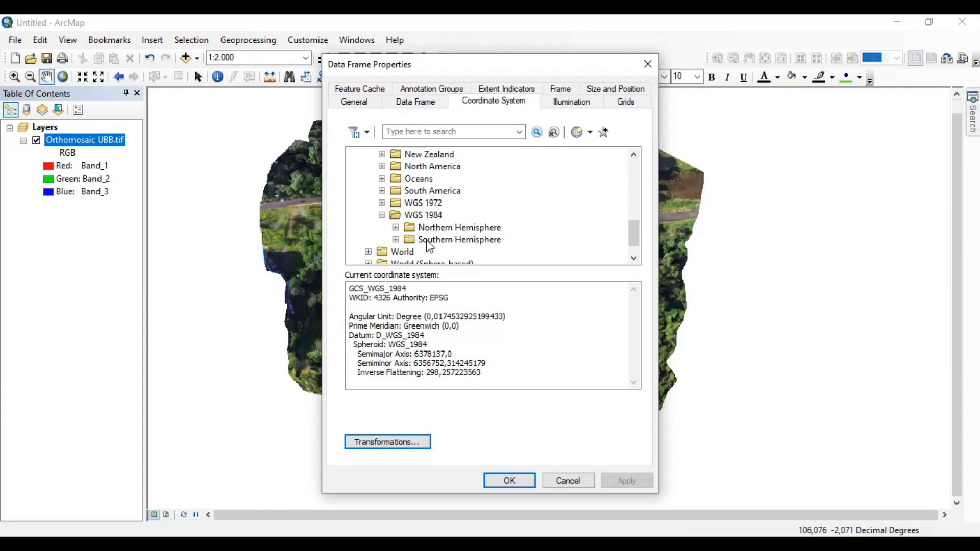
{"action": "left_click", "coordinate": [396, 240]}
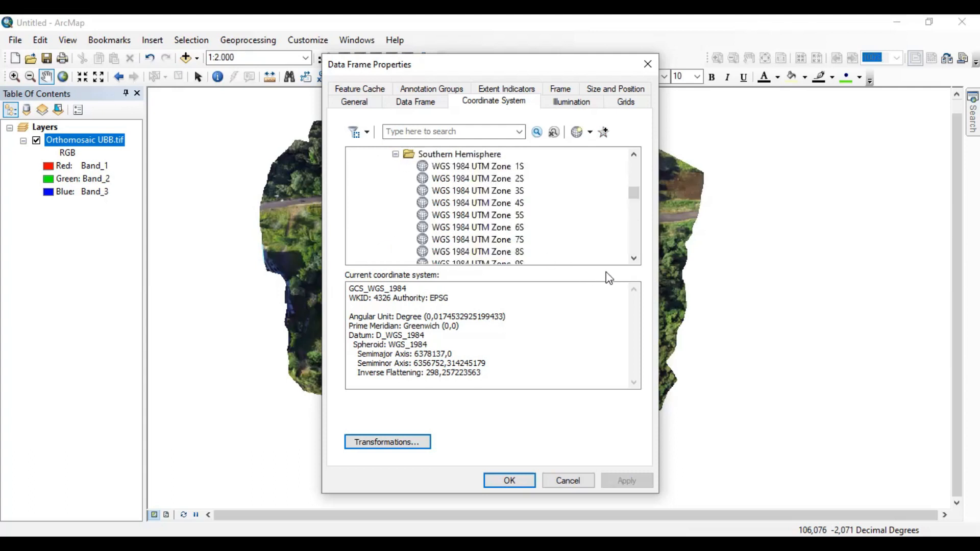
- Select WGS 1984 UTM Zone 48S as the data frame's coordinate system
{"action": "left_click", "coordinate": [634, 259]}
{"action": "left_click", "coordinate": [633, 259]}
{"action": "left_click", "coordinate": [634, 259]}
{"action": "left_click", "coordinate": [634, 259]}
{"action": "left_click", "coordinate": [634, 259]}
{"action": "left_click", "coordinate": [633, 259]}
{"action": "left_click", "coordinate": [633, 259]}
{"action": "left_click", "coordinate": [633, 258]}
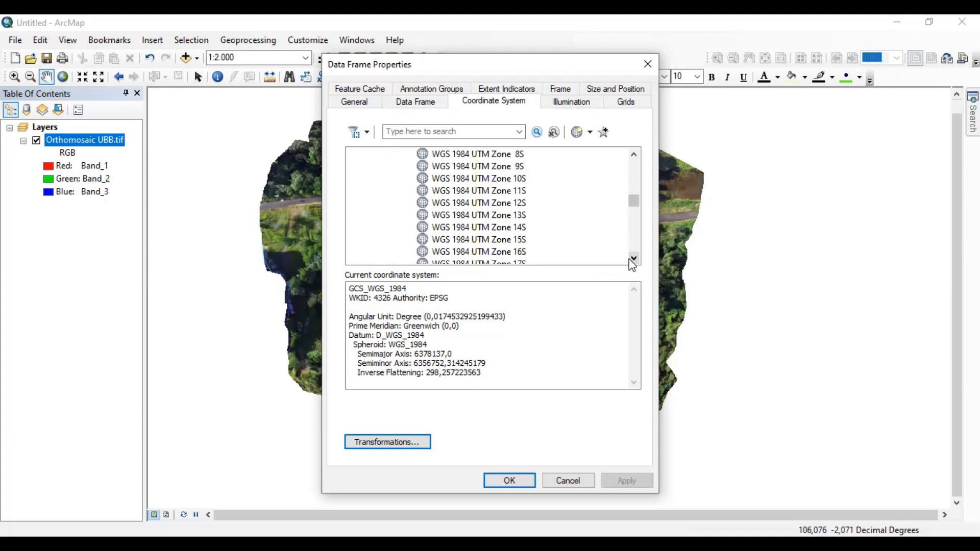
{"action": "left_click", "coordinate": [634, 259]}
{"action": "left_click", "coordinate": [633, 258]}
{"action": "left_click_drag", "start_coordinate": [633, 259], "coordinate": [633, 258]}
{"action": "left_click", "coordinate": [514, 240]}
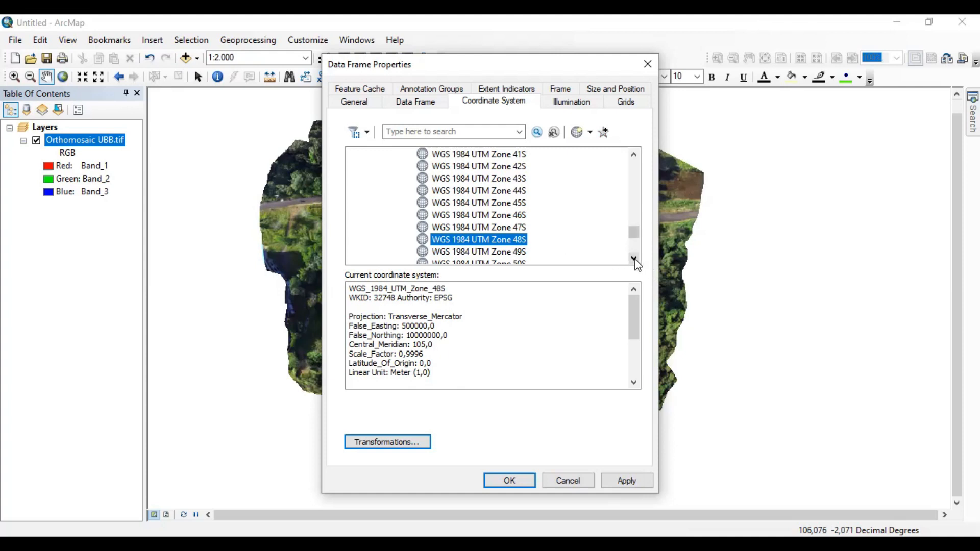
- Check the favorite coordinate systems for WGS 1984 UTM Zone 48S and return to its entry among the Southern Hemisphere zones
{"action": "right_click", "coordinate": [494, 243]}
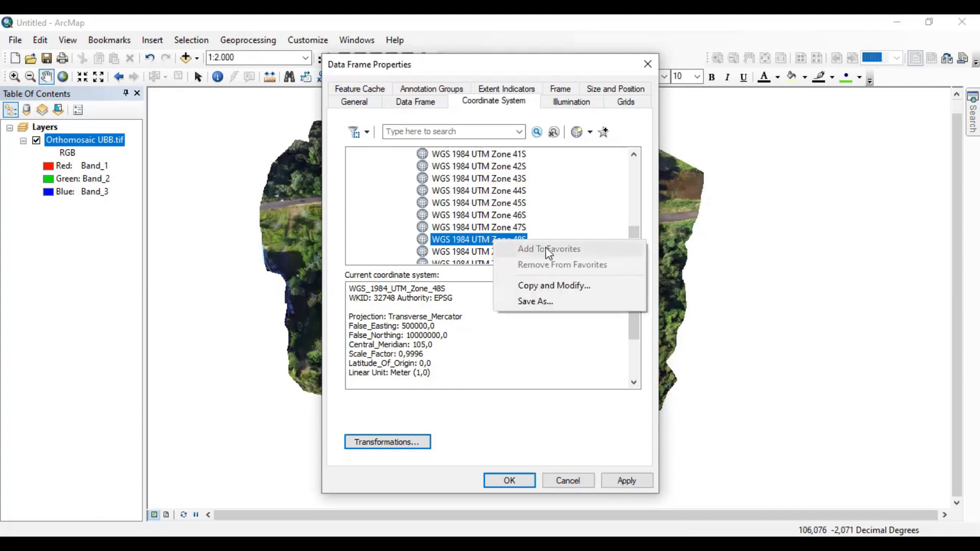
{"action": "left_click_drag", "start_coordinate": [633, 236], "coordinate": [635, 164]}
{"action": "left_click", "coordinate": [355, 155]}
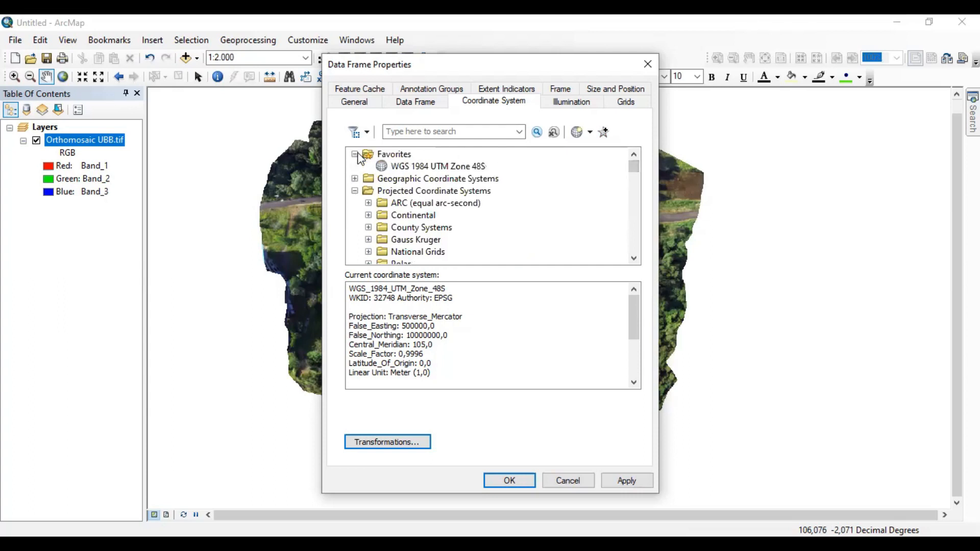
{"action": "left_click_drag", "start_coordinate": [632, 173], "coordinate": [642, 244]}
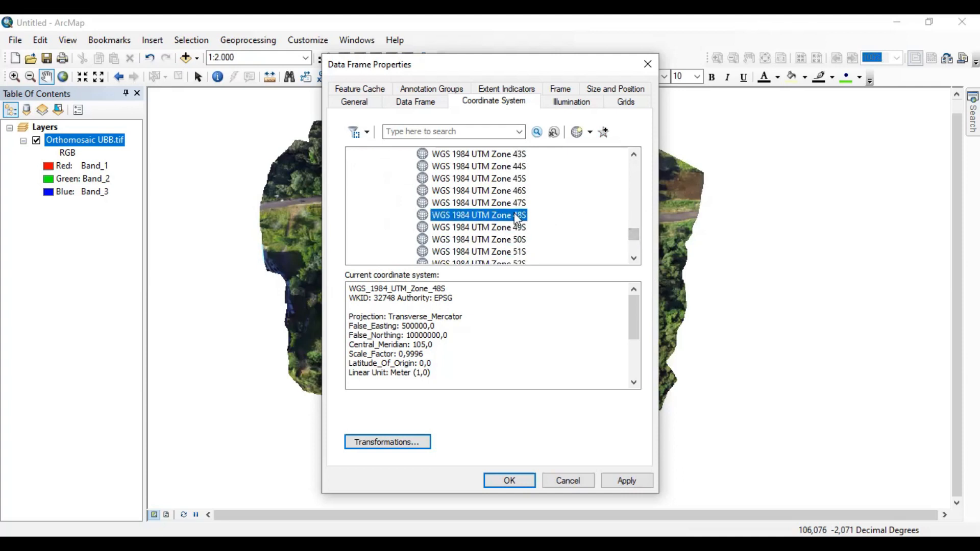
- Apply WGS 1984 UTM Zone 48S to the data frame and close its properties
{"action": "right_click", "coordinate": [517, 218]}
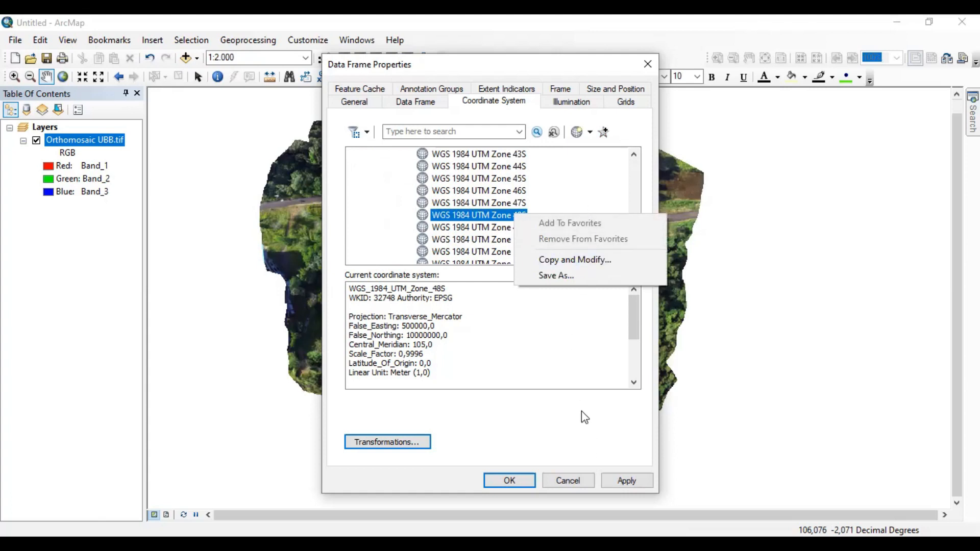
{"action": "left_click", "coordinate": [636, 483]}
{"action": "left_click", "coordinate": [636, 483]}
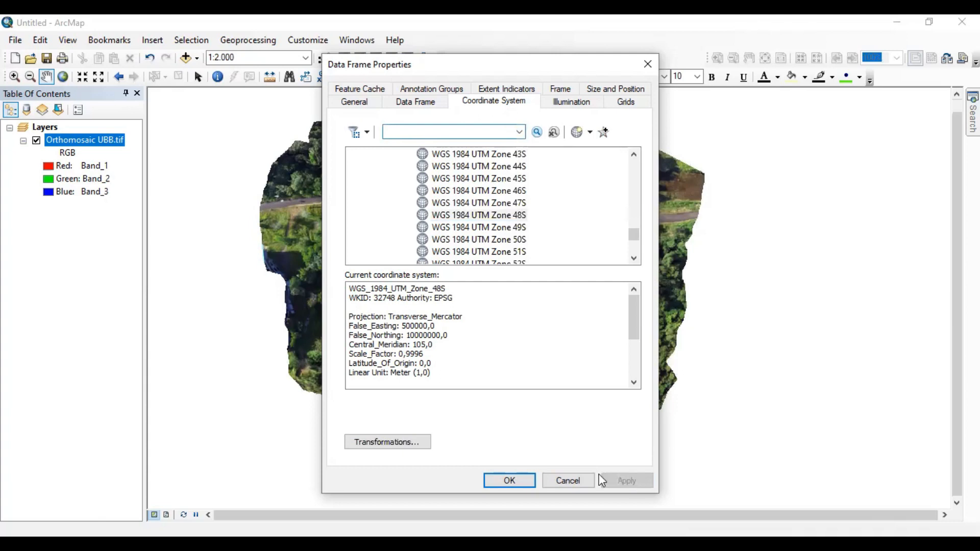
{"action": "left_click", "coordinate": [507, 481]}
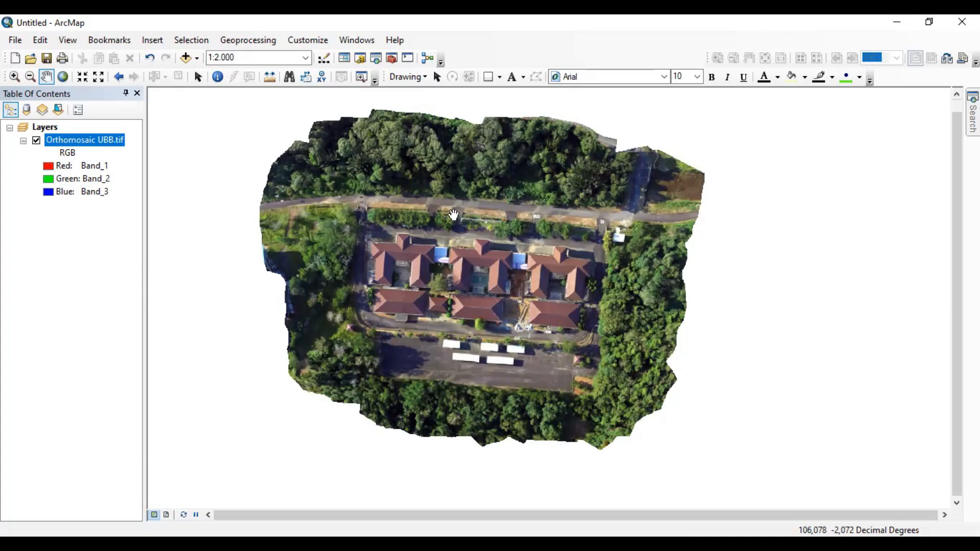
- Create a new folder named SHP UBB in the Catalog's connected Pemetaan Menggunakan Drone UBB folder
{"action": "left_click", "coordinate": [360, 59]}
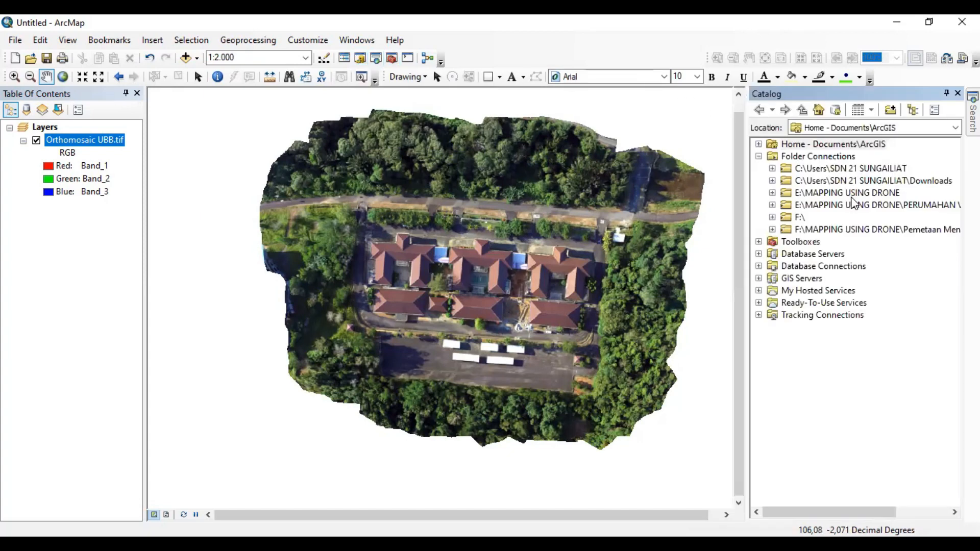
{"action": "left_click", "coordinate": [812, 233]}
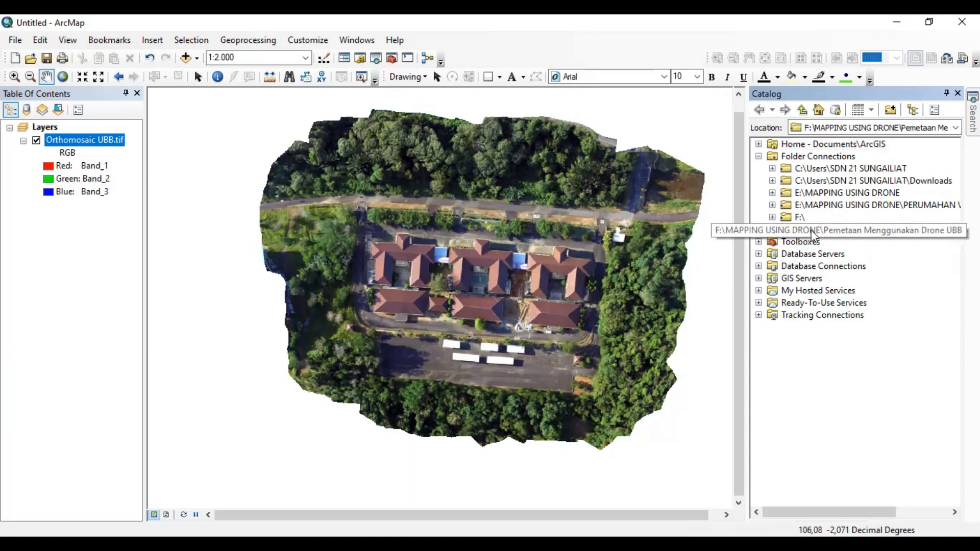
{"action": "right_click", "coordinate": [812, 233]}
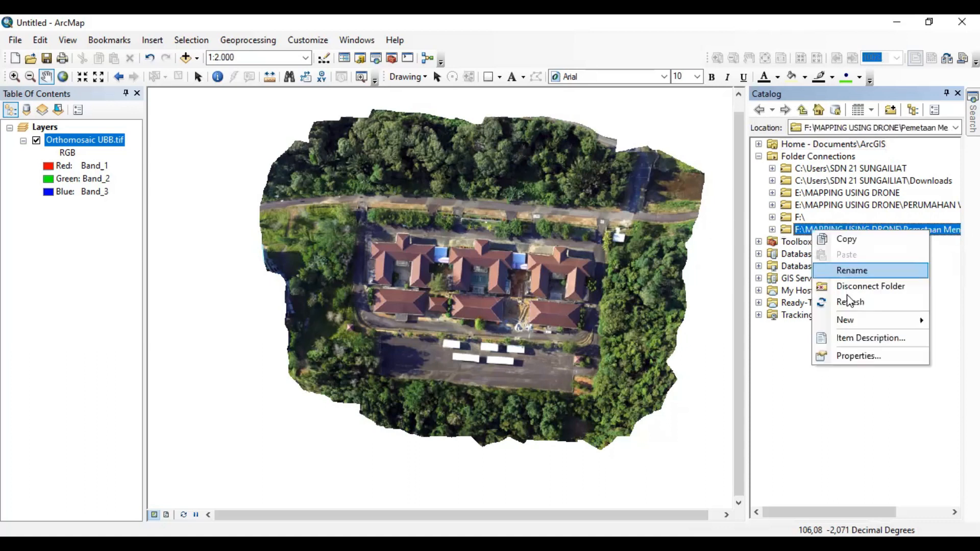
{"action": "mouse_move", "coordinate": [853, 320]}
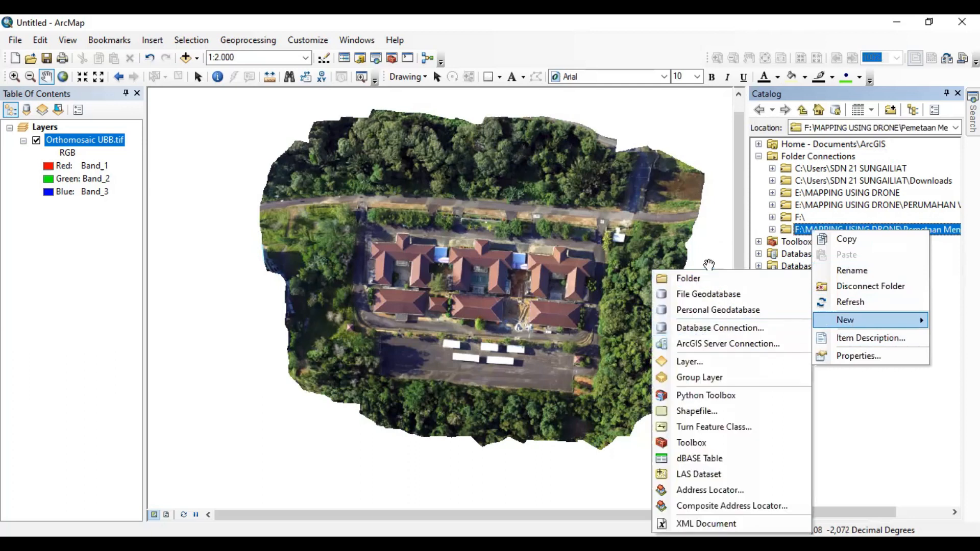
{"action": "left_click", "coordinate": [710, 278]}
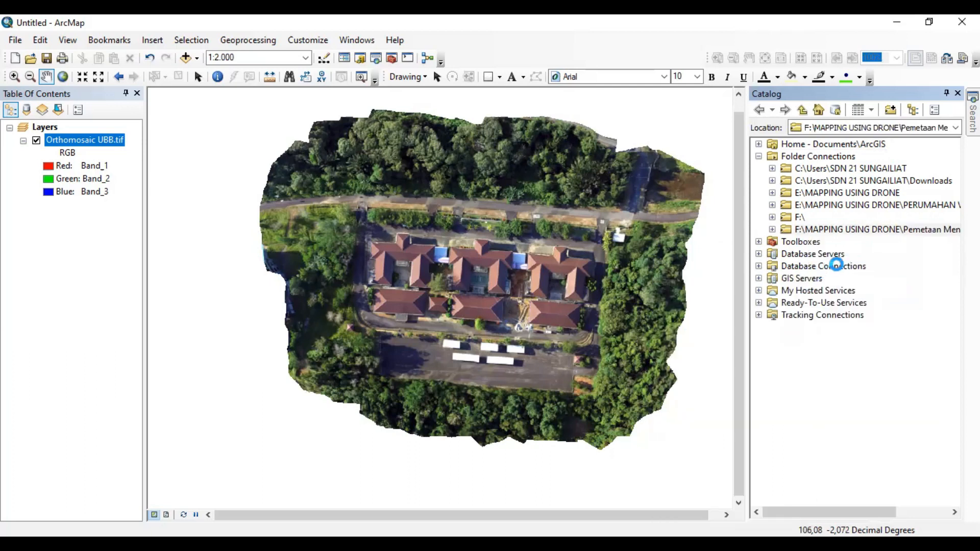
{"action": "type", "text": "SHP UBB"}
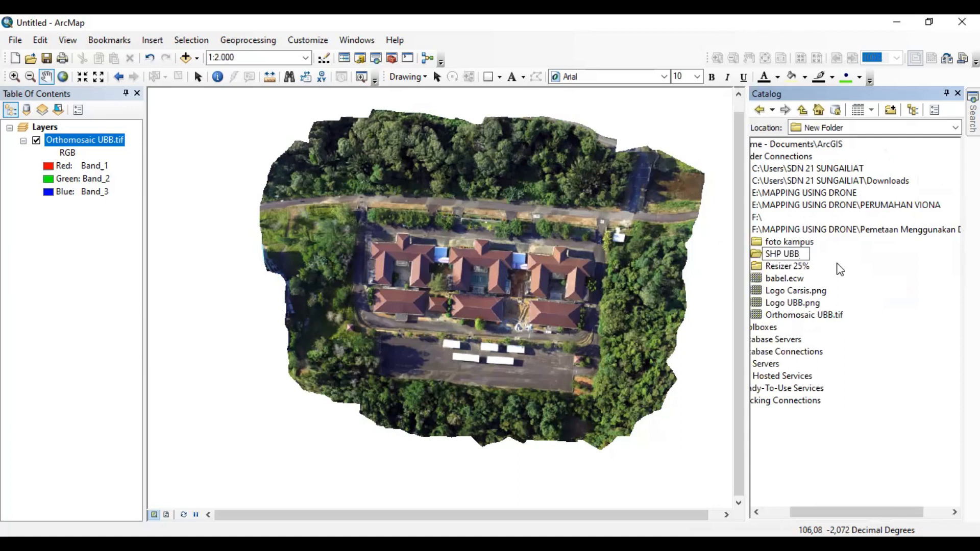
{"action": "key", "text": "Return"}
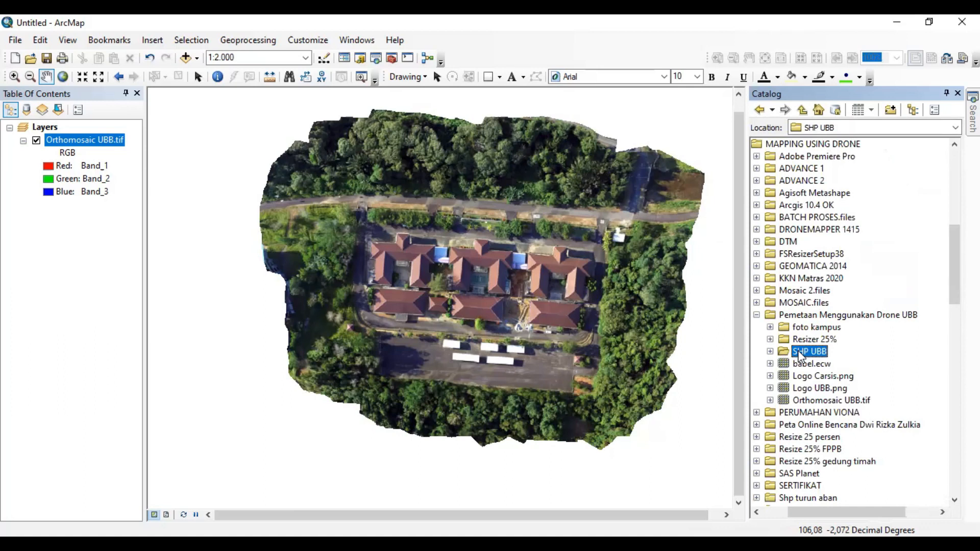
- Start a new shapefile in the SHP UBB folder, named Nama Gedung, with the Point feature type
{"action": "right_click", "coordinate": [799, 356]}
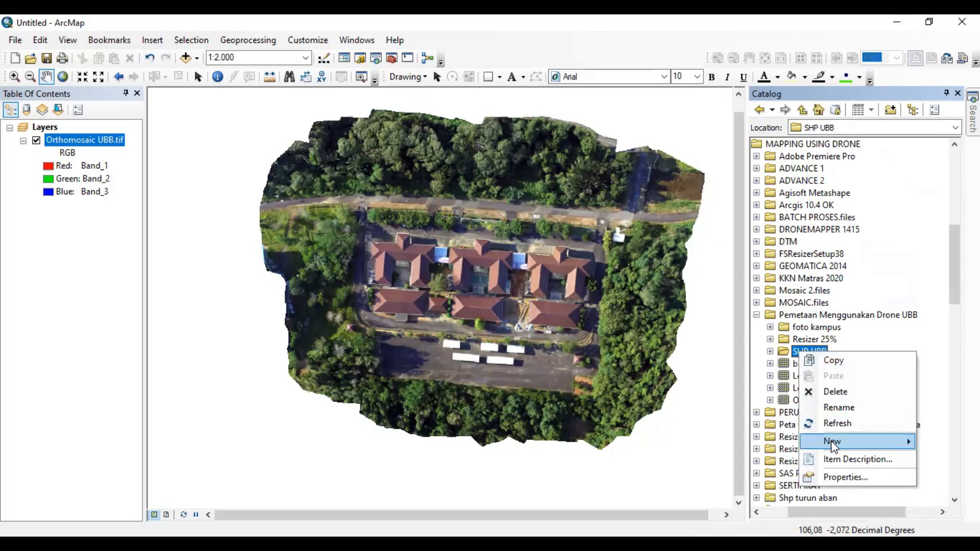
{"action": "mouse_move", "coordinate": [832, 443]}
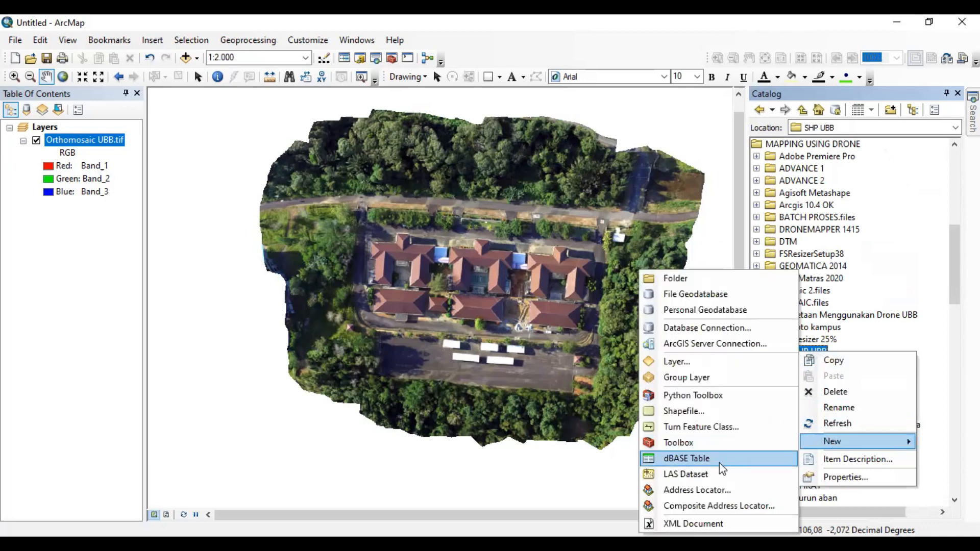
{"action": "left_click", "coordinate": [691, 411]}
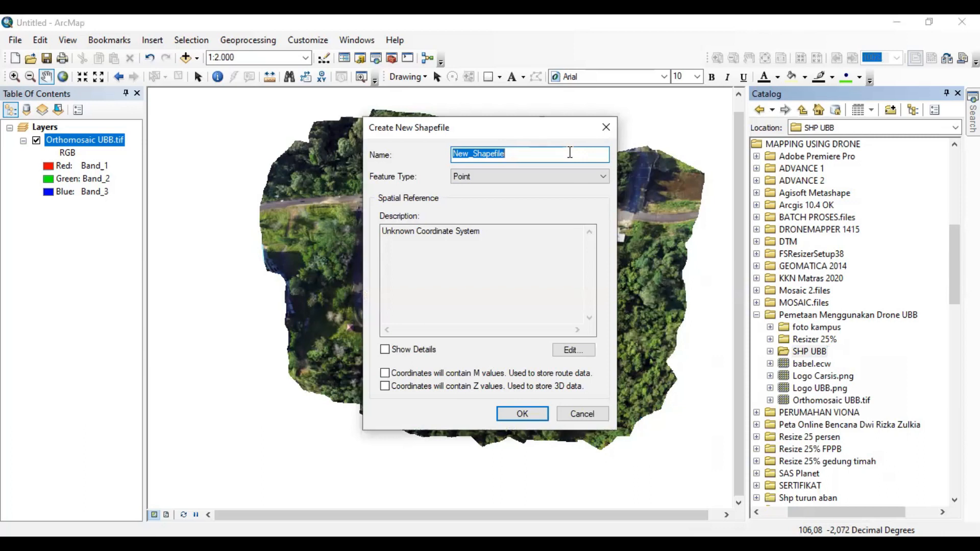
{"action": "type", "text": "Nama"}
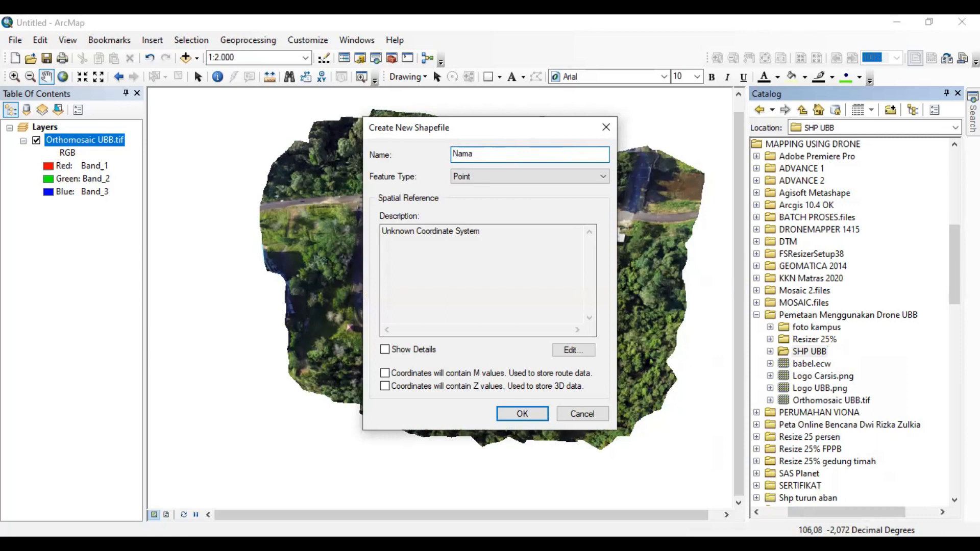
{"action": "type", "text": "_Gedung"}
{"action": "key", "text": "BackSpace"}
{"action": "key", "text": "BackSpace"}
{"action": "key", "text": "BackSpace"}
{"action": "key", "text": "BackSpace"}
{"action": "key", "text": "BackSpace"}
{"action": "key", "text": "BackSpace"}
{"action": "key", "text": "BackSpace"}
{"action": "key", "text": "BackSpace"}
{"action": "type", "text": "a Gedung"}
{"action": "left_click", "coordinate": [518, 176]}
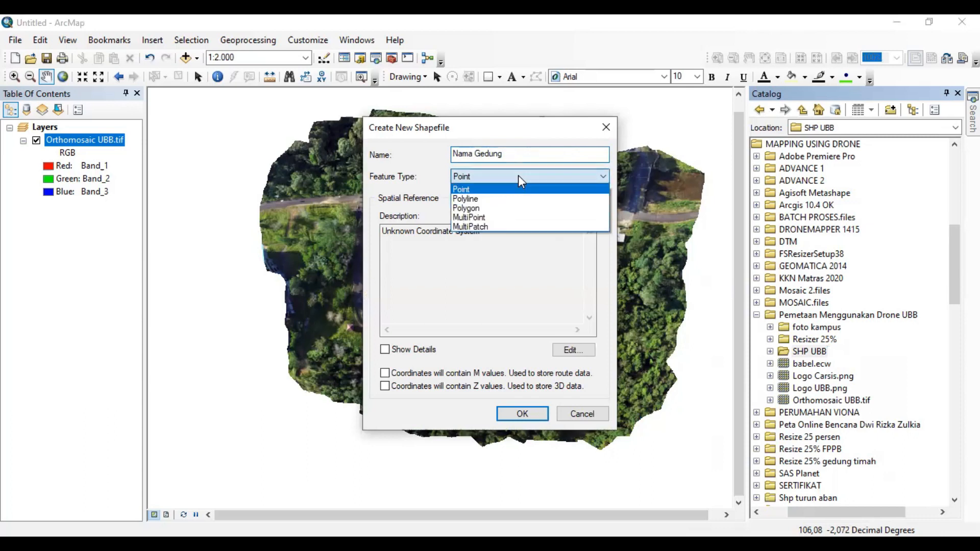
{"action": "left_click", "coordinate": [498, 193]}
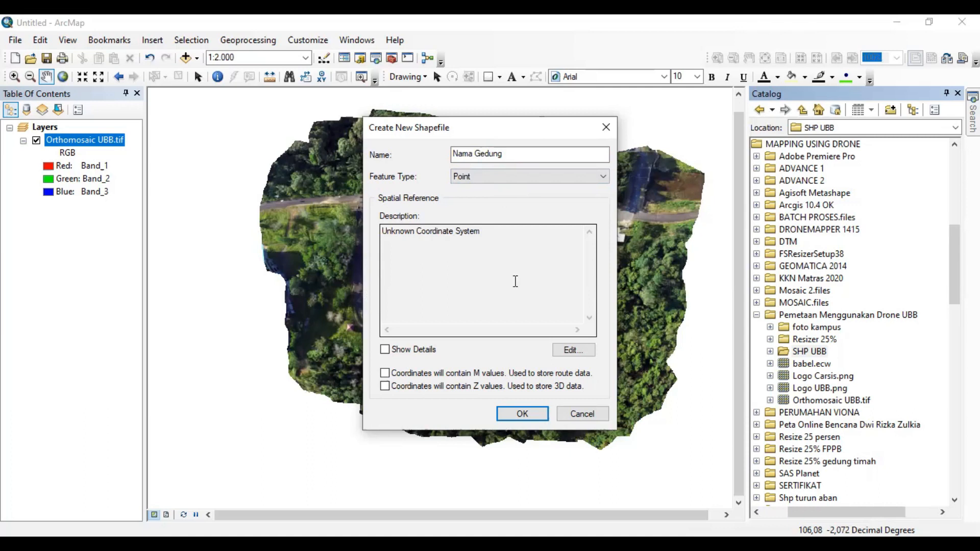
- Assign the favorite WGS 1984 UTM Zone 48S coordinate system to the new shapefile and create it
{"action": "left_click", "coordinate": [581, 351]}
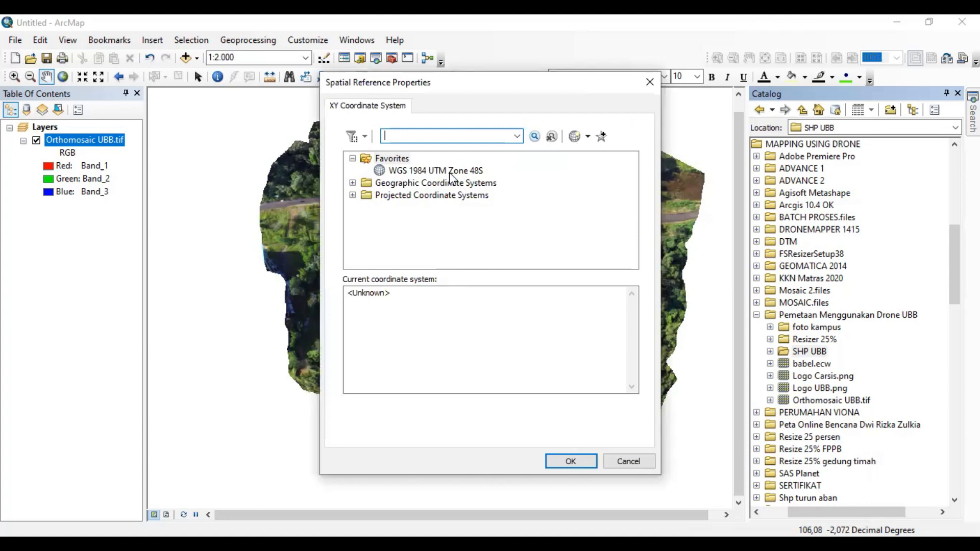
{"action": "left_click", "coordinate": [450, 173]}
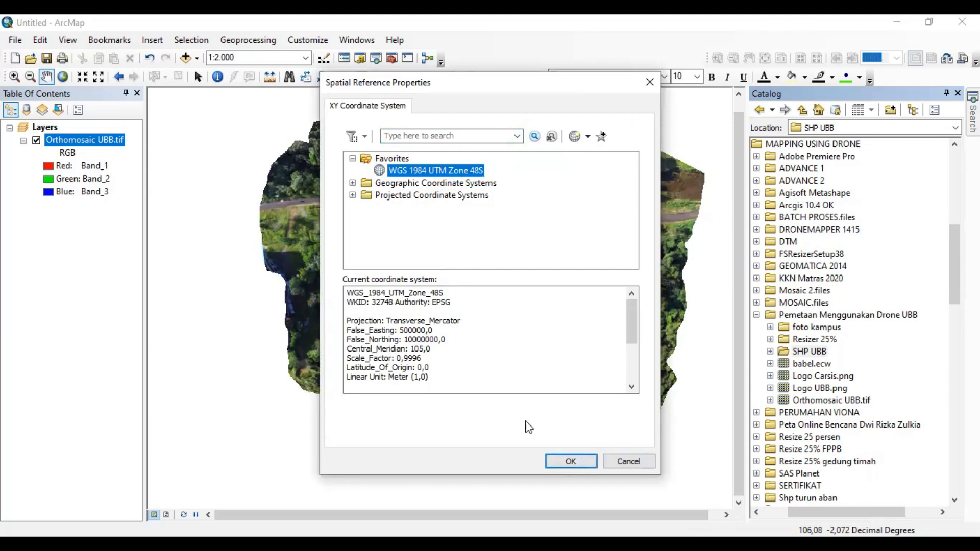
{"action": "left_click", "coordinate": [566, 471]}
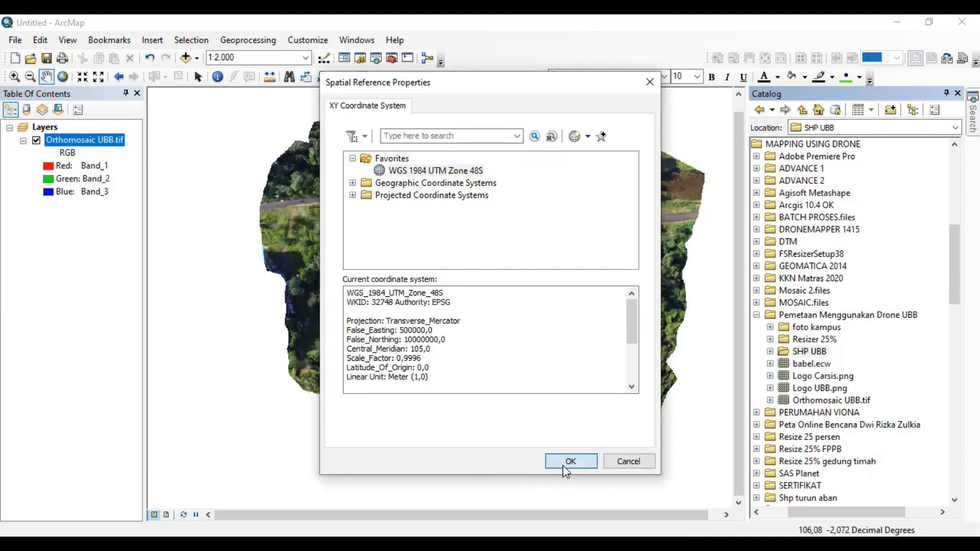
{"action": "left_click", "coordinate": [545, 415]}
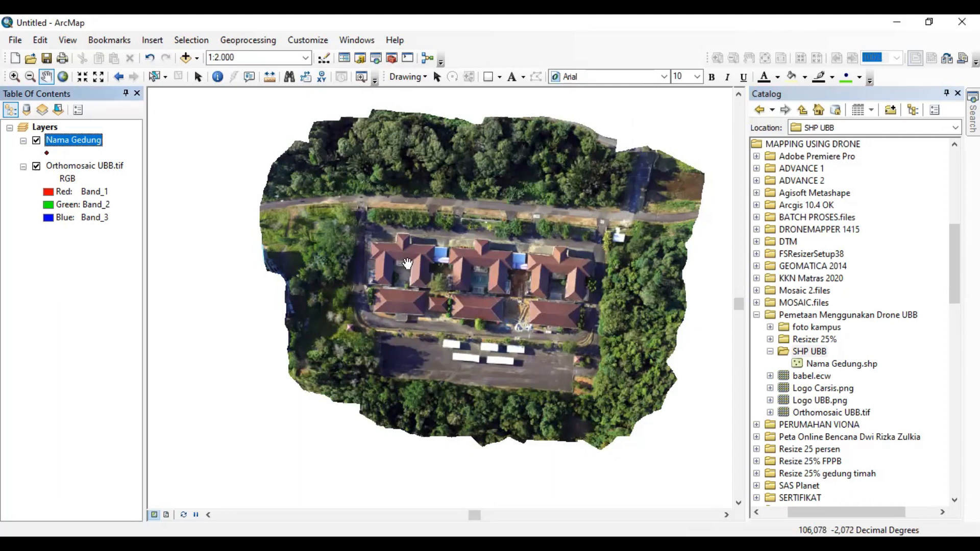
- Close the Catalog to give the map more room
{"action": "scroll", "coordinate": [576, 246], "scroll_direction": "up", "scroll_amount": 1}
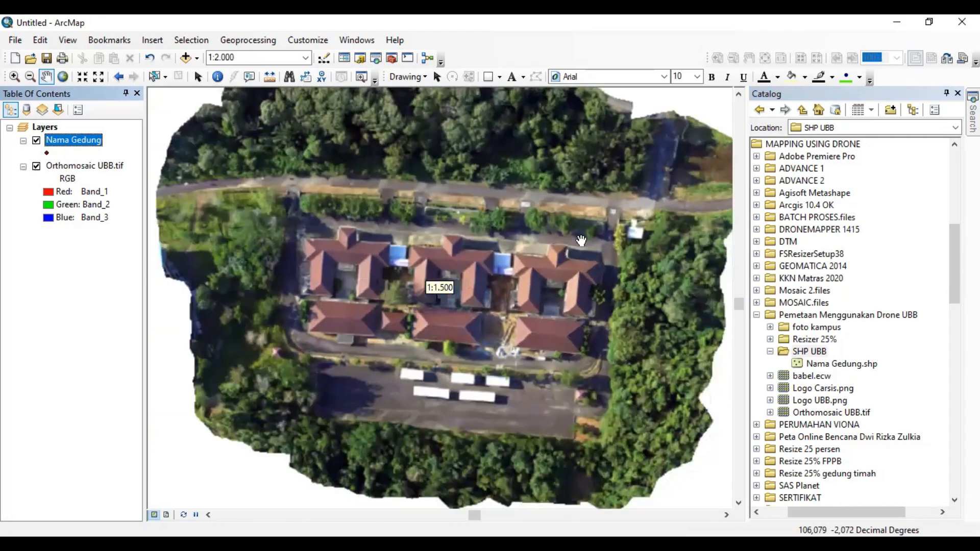
{"action": "scroll", "coordinate": [583, 241], "scroll_direction": "down", "scroll_amount": 1}
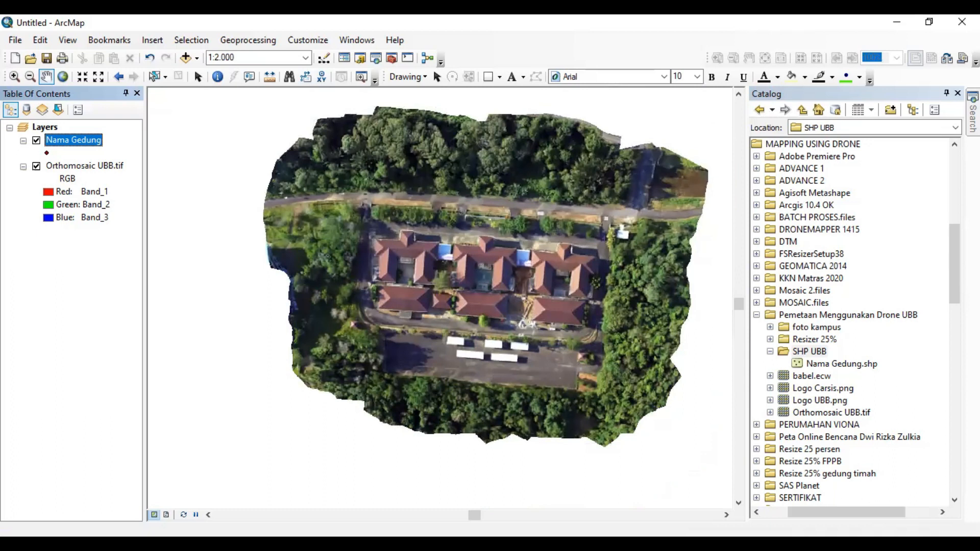
{"action": "left_click", "coordinate": [957, 93]}
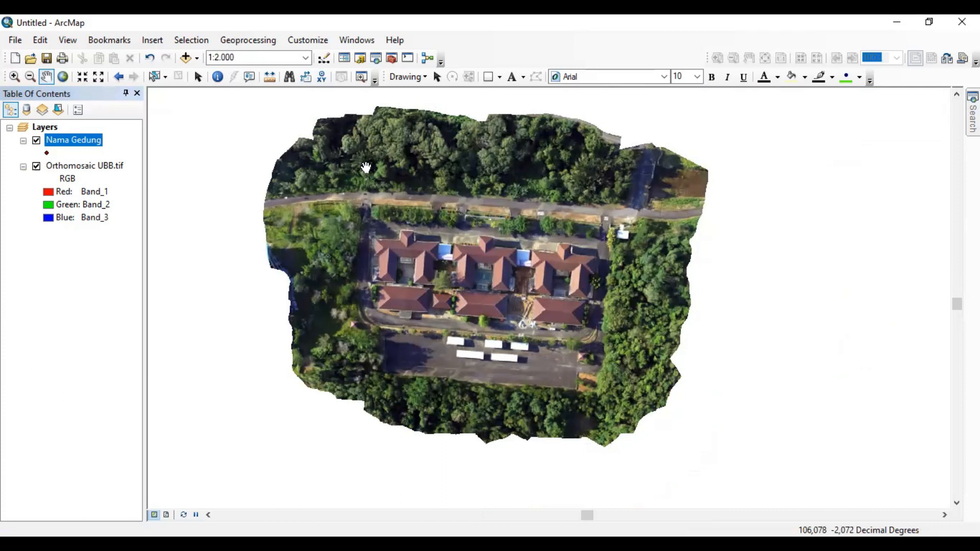
- Display the Editor toolbar
{"action": "right_click", "coordinate": [485, 60]}
{"action": "left_click", "coordinate": [473, 56]}
{"action": "right_click", "coordinate": [475, 60]}
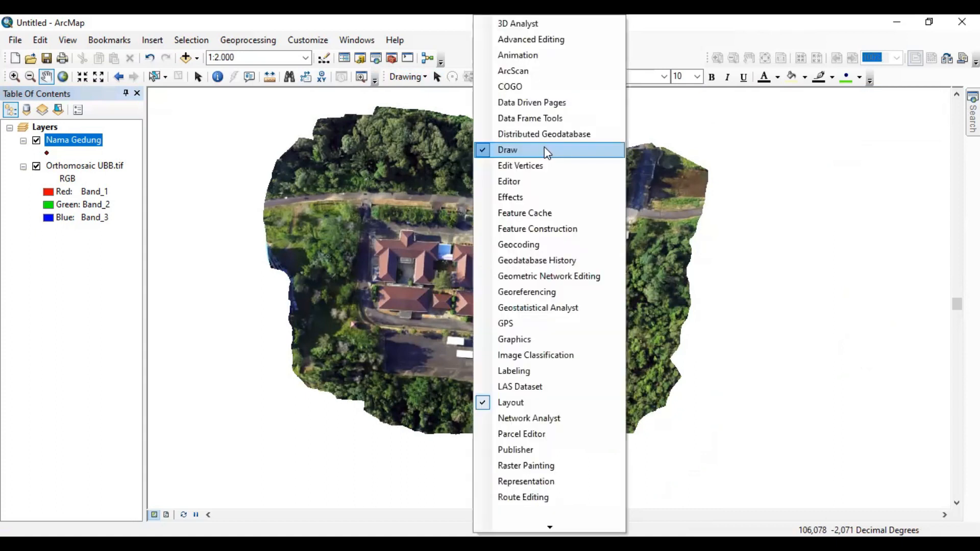
{"action": "left_click", "coordinate": [527, 191]}
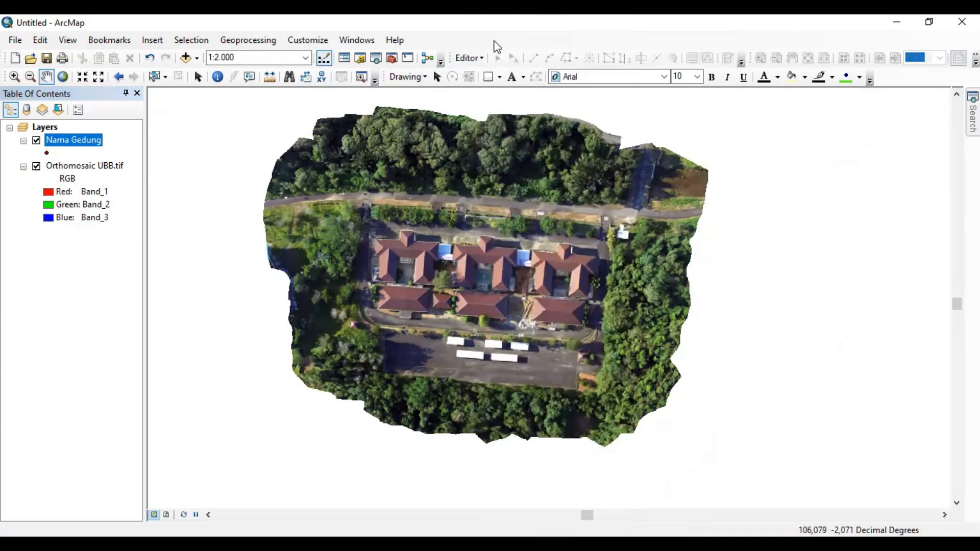
{"action": "right_click", "coordinate": [897, 43]}
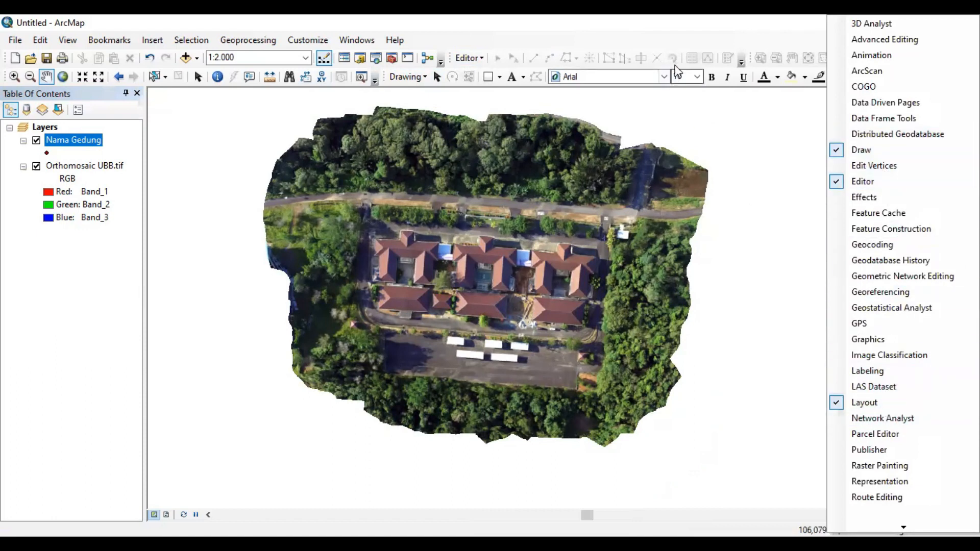
{"action": "right_click", "coordinate": [685, 41]}
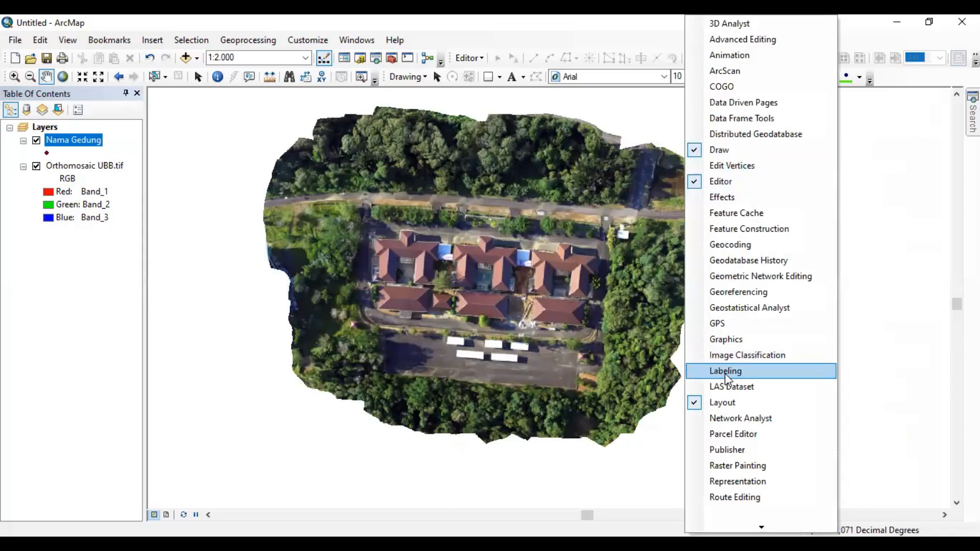
{"action": "left_click", "coordinate": [672, 44]}
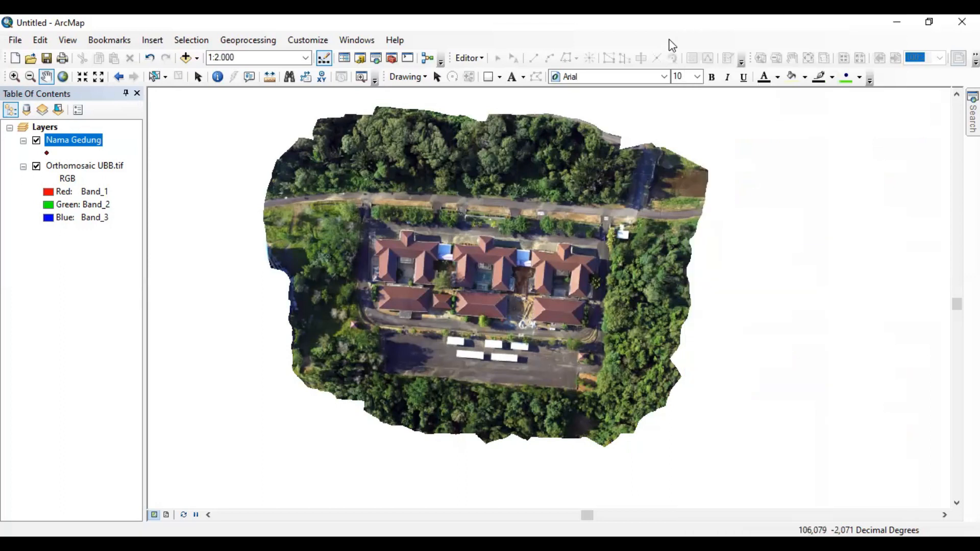
- Start an edit session and choose the Nama Gedung template for creating point features over the campus buildings
{"action": "left_click", "coordinate": [480, 56]}
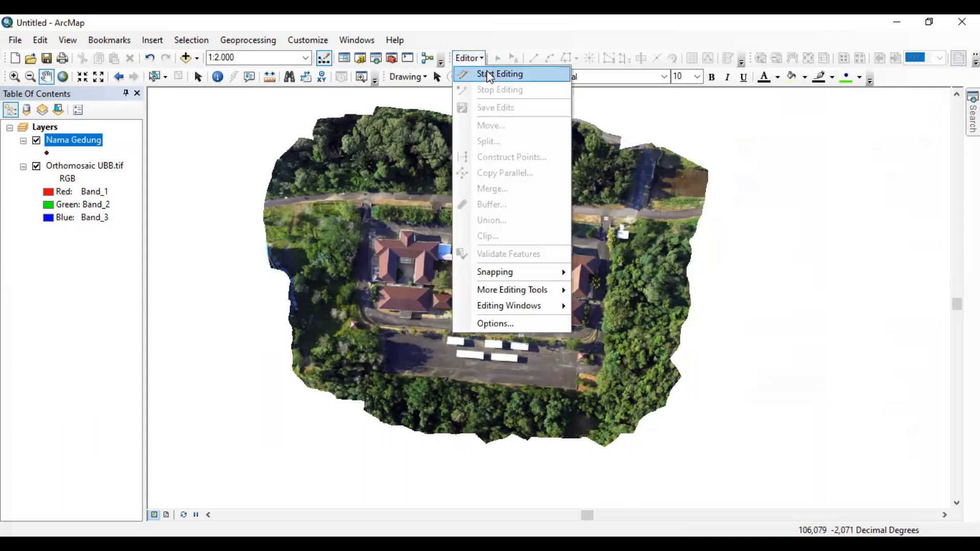
{"action": "left_click", "coordinate": [490, 74]}
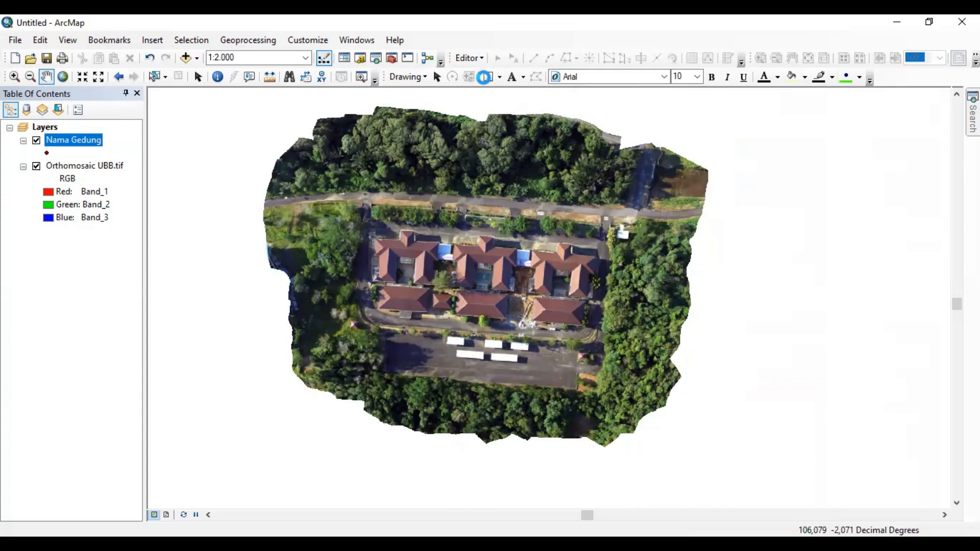
{"action": "left_click", "coordinate": [484, 77]}
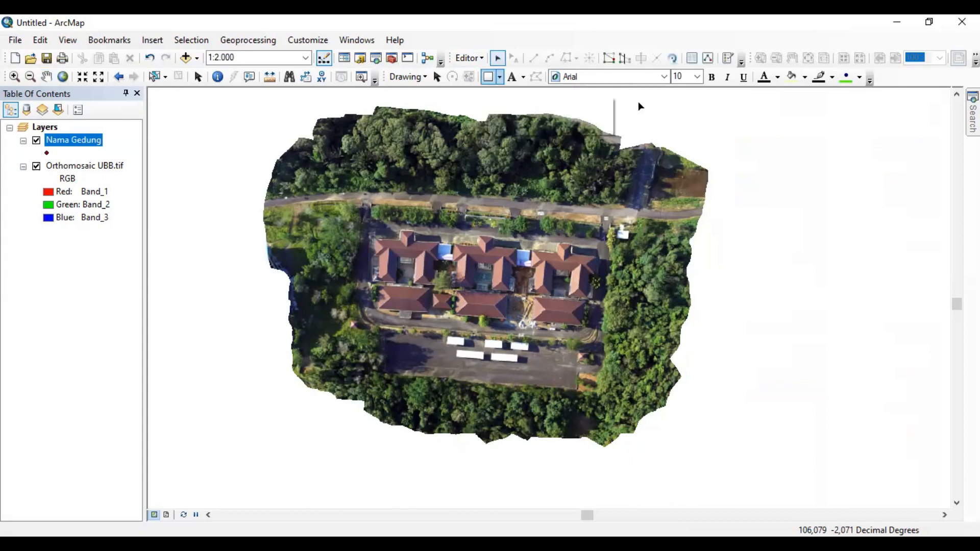
{"action": "left_click", "coordinate": [733, 63]}
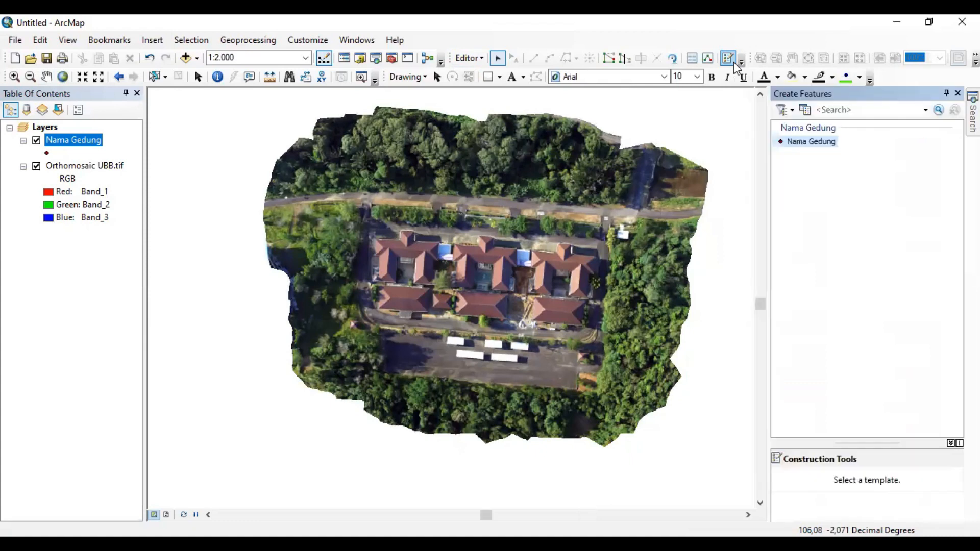
{"action": "left_click", "coordinate": [821, 147]}
{"action": "scroll", "coordinate": [587, 265], "scroll_direction": "up", "scroll_amount": 1}
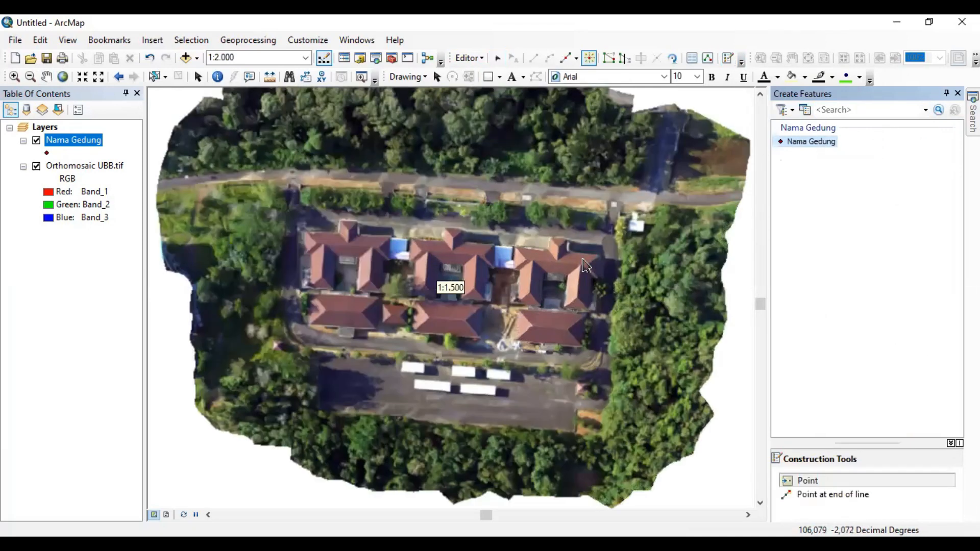
{"action": "scroll", "coordinate": [586, 266], "scroll_direction": "up", "scroll_amount": 1}
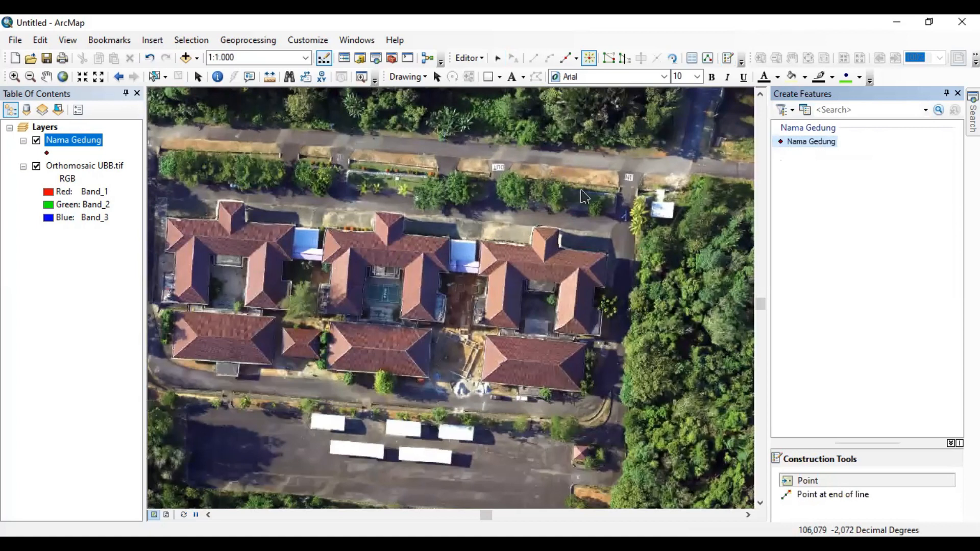
{"action": "scroll", "coordinate": [565, 258], "scroll_direction": "down", "scroll_amount": 1}
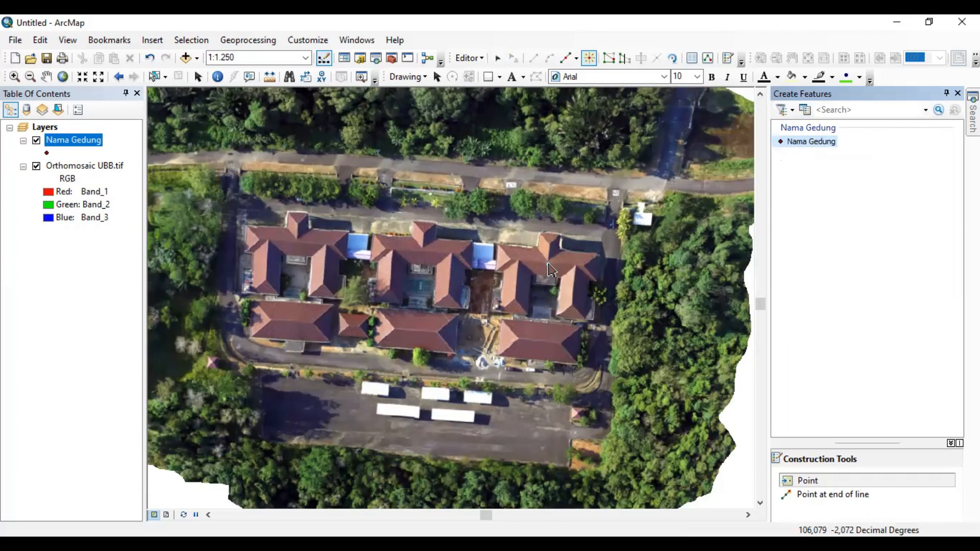
- Place three Nama Gedung points, one on each of the three large U-shaped buildings in the northern row
{"action": "left_click", "coordinate": [548, 264]}
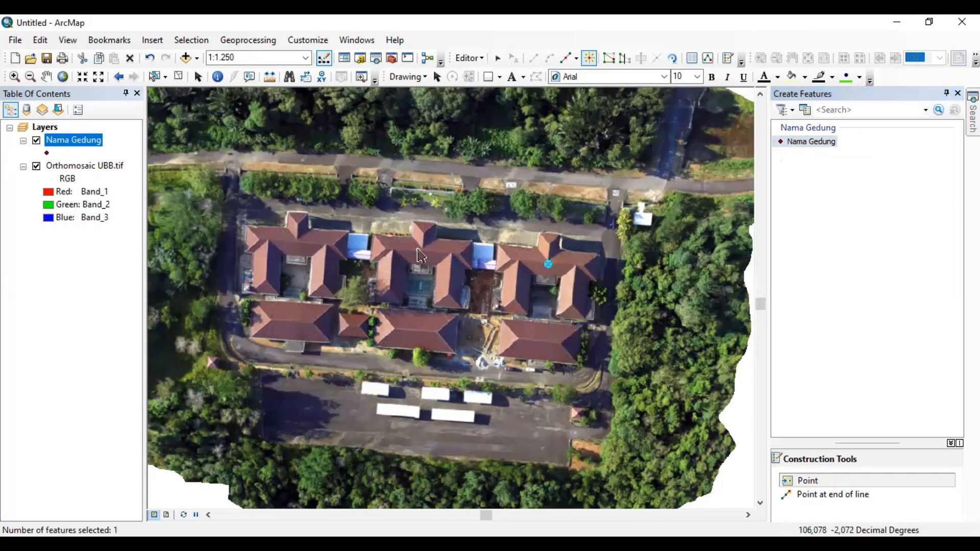
{"action": "left_click", "coordinate": [423, 249]}
{"action": "left_click", "coordinate": [296, 243]}
- Choose the Rnd Square 3 marker as the symbol for the Nama Gedung layer
{"action": "left_click", "coordinate": [47, 152]}
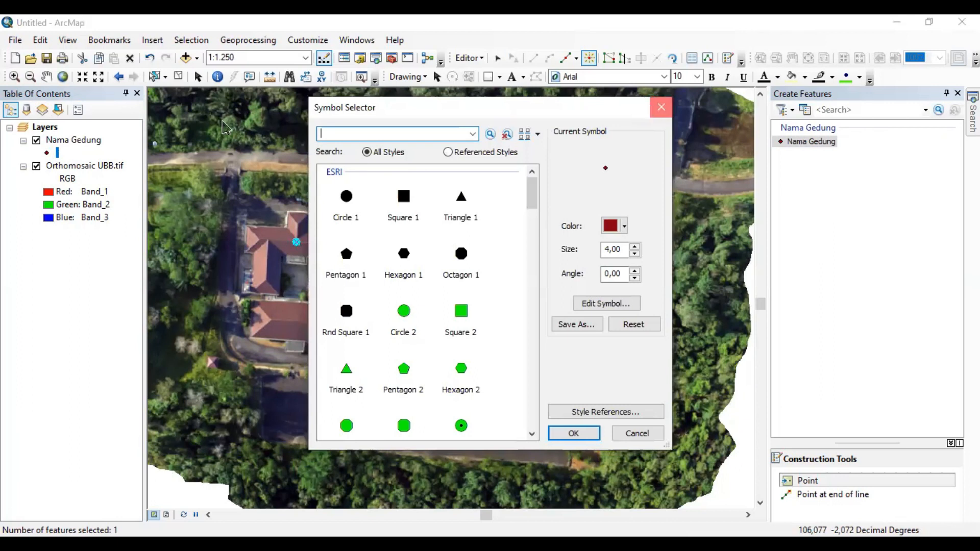
{"action": "left_click", "coordinate": [660, 107]}
{"action": "left_click", "coordinate": [48, 152]}
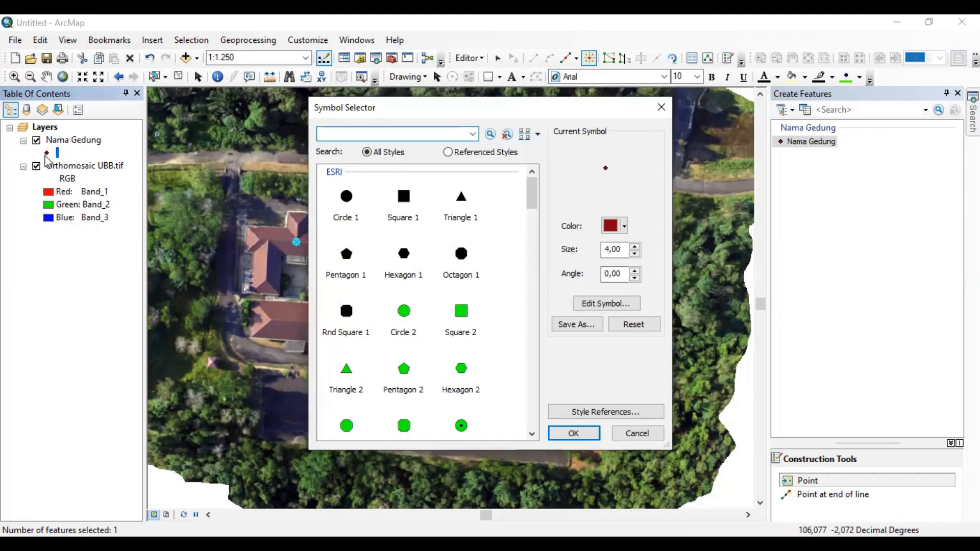
{"action": "left_click_drag", "start_coordinate": [531, 207], "coordinate": [532, 232]}
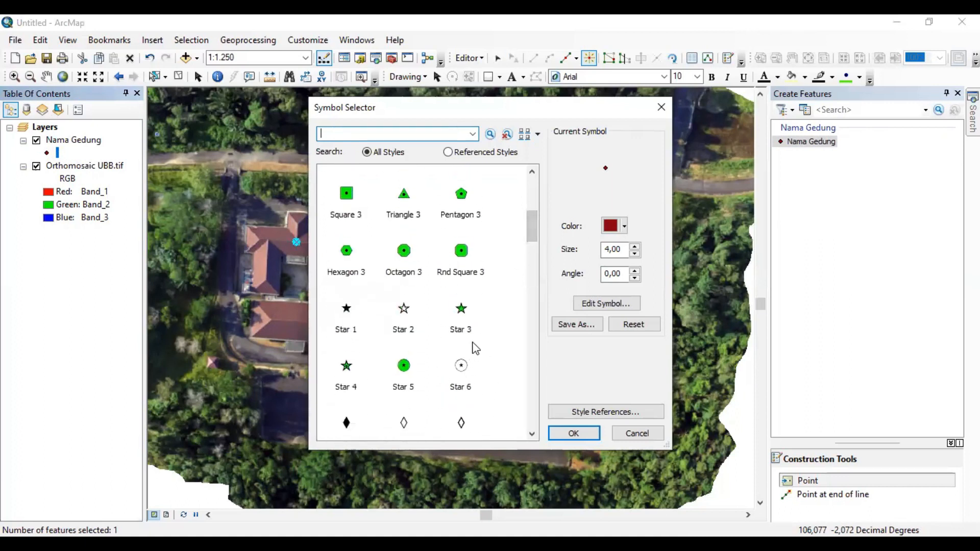
{"action": "left_click", "coordinate": [463, 271]}
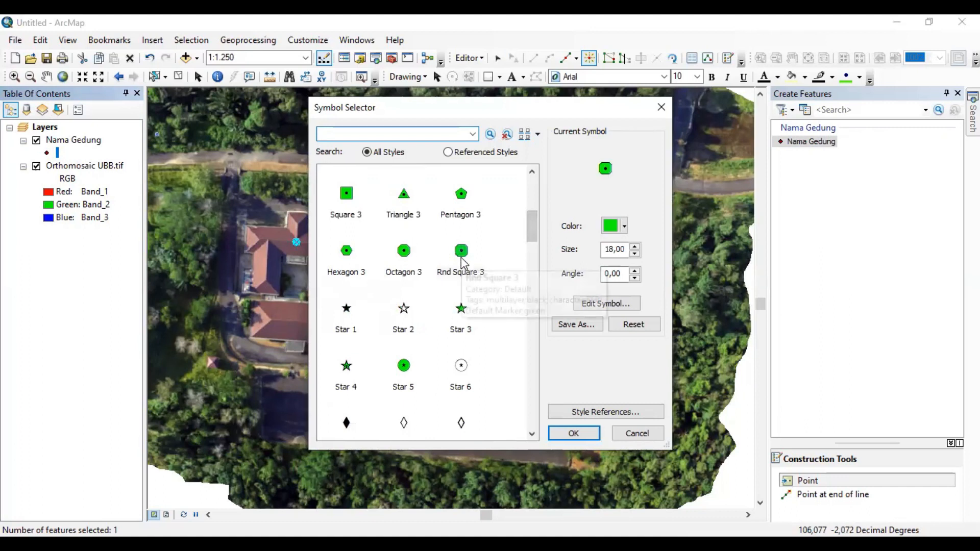
- Color the Nama Gedung marker yellow, set its size to 15 and apply the symbol
{"action": "left_click", "coordinate": [623, 231]}
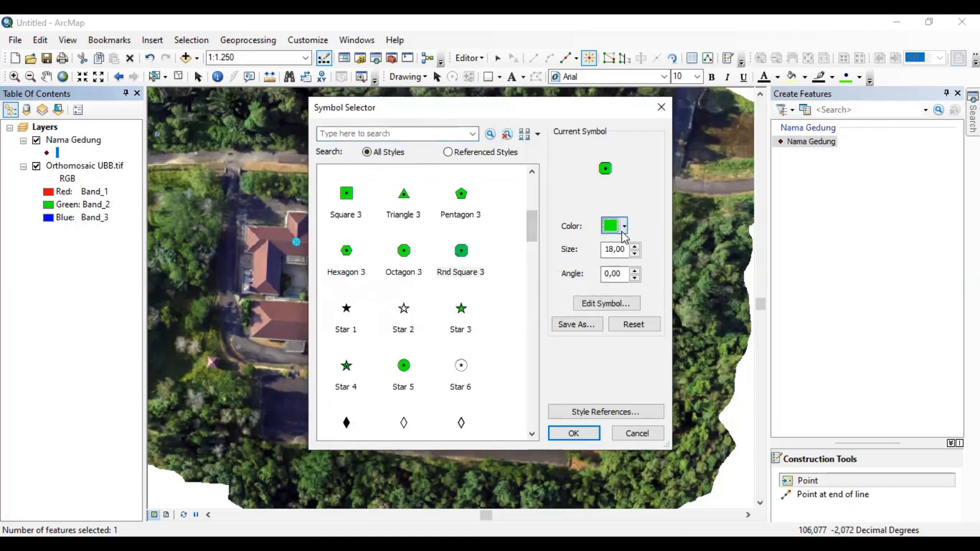
{"action": "left_click", "coordinate": [624, 229]}
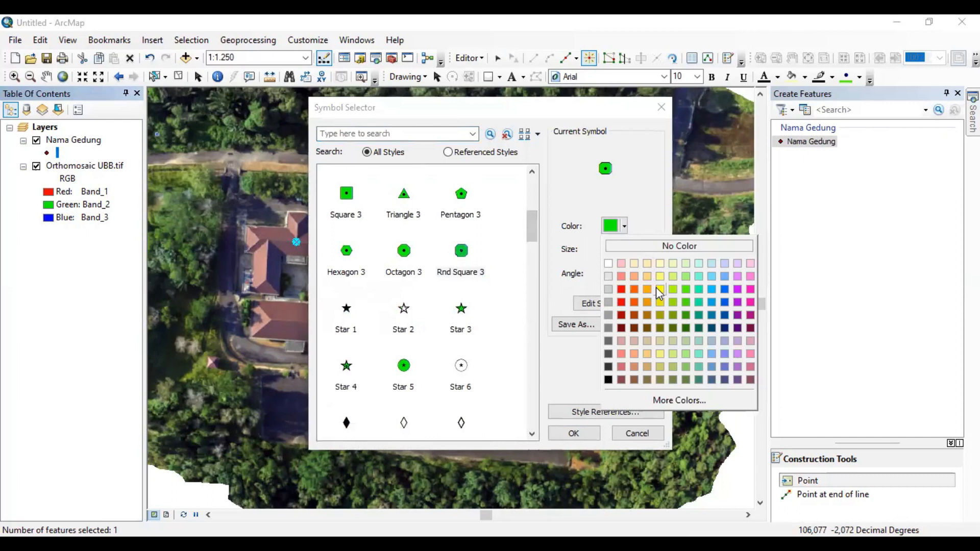
{"action": "left_click", "coordinate": [658, 289]}
{"action": "left_click", "coordinate": [635, 254]}
{"action": "left_click", "coordinate": [635, 254]}
{"action": "left_click", "coordinate": [635, 255]}
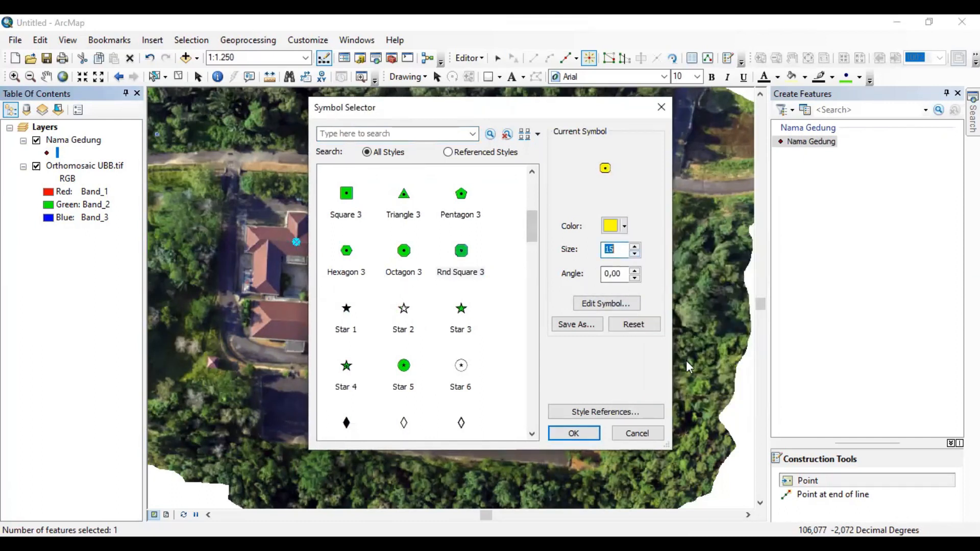
{"action": "left_click", "coordinate": [591, 434]}
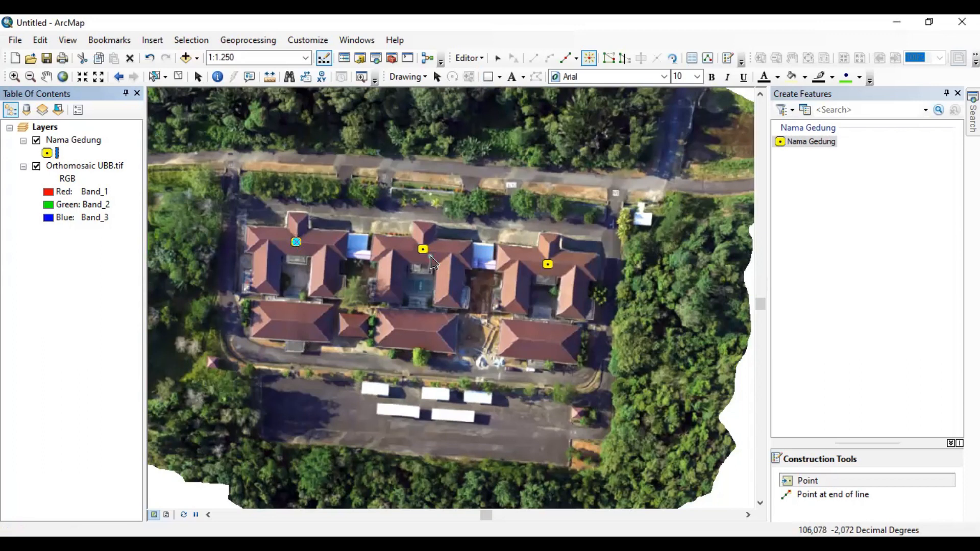
- Stop the edit session and save the newly placed building points
{"action": "left_click", "coordinate": [477, 59]}
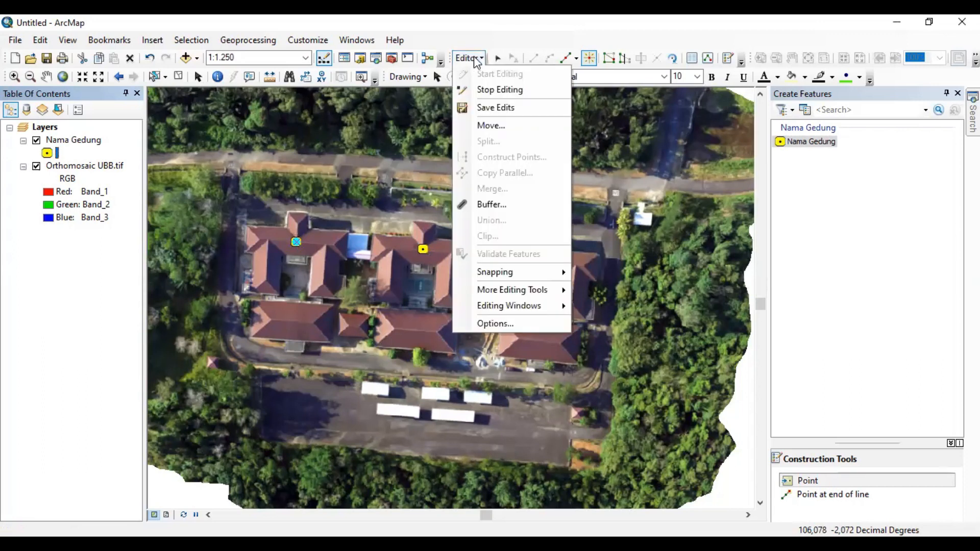
{"action": "left_click", "coordinate": [493, 95]}
{"action": "left_click", "coordinate": [433, 328]}
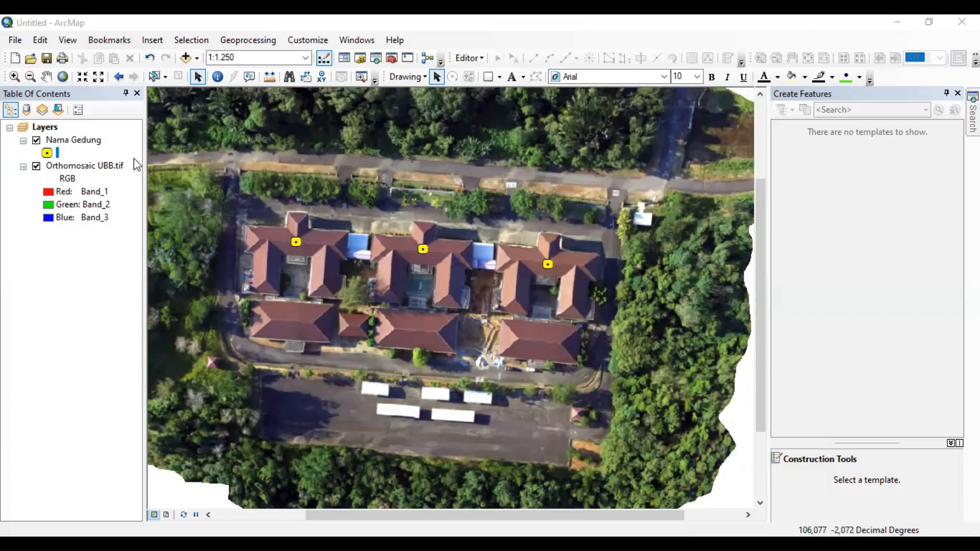
- Open the attribute table of the Nama Gedung layer
{"action": "left_click", "coordinate": [85, 143]}
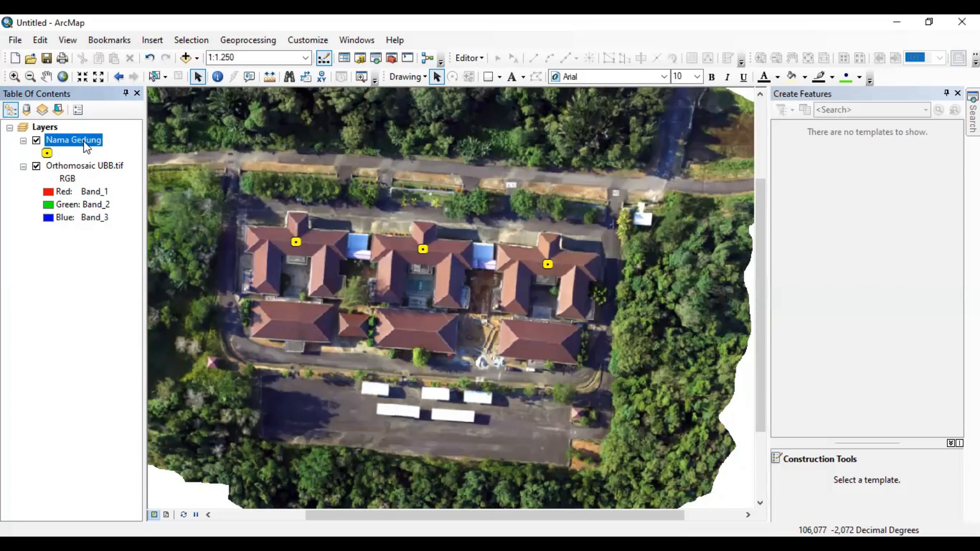
{"action": "right_click", "coordinate": [87, 147]}
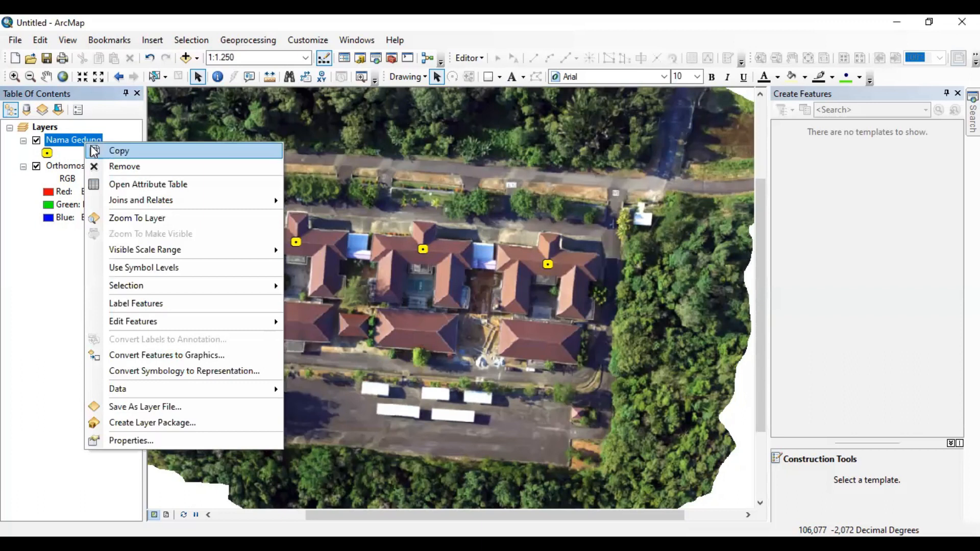
{"action": "left_click", "coordinate": [161, 184]}
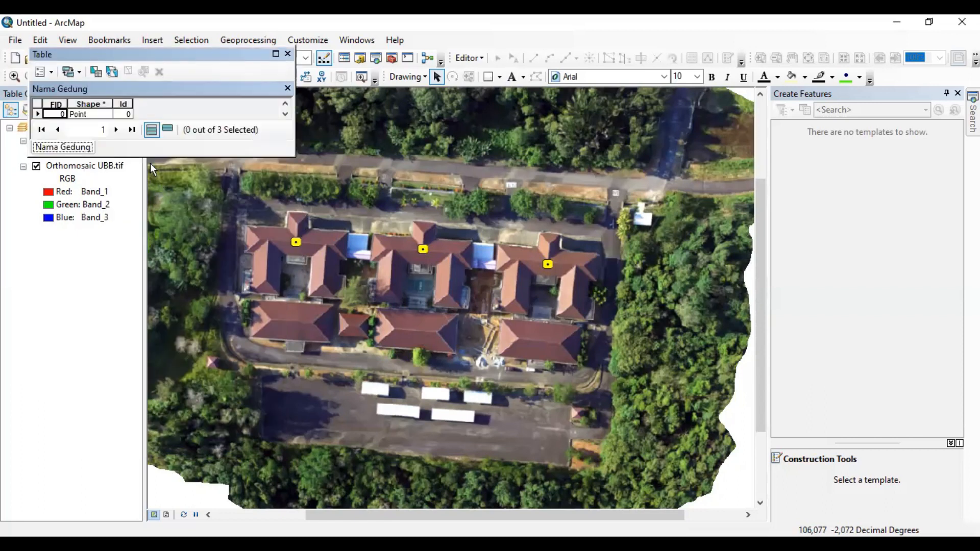
- Begin adding a field to the Nama Gedung table and name it Nama_Gdg
{"action": "left_click", "coordinate": [49, 73]}
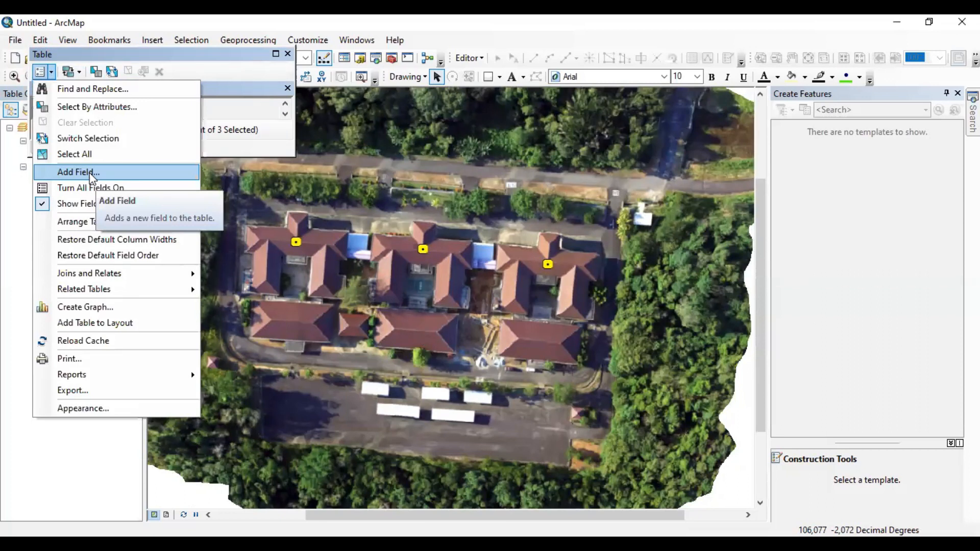
{"action": "left_click", "coordinate": [92, 175]}
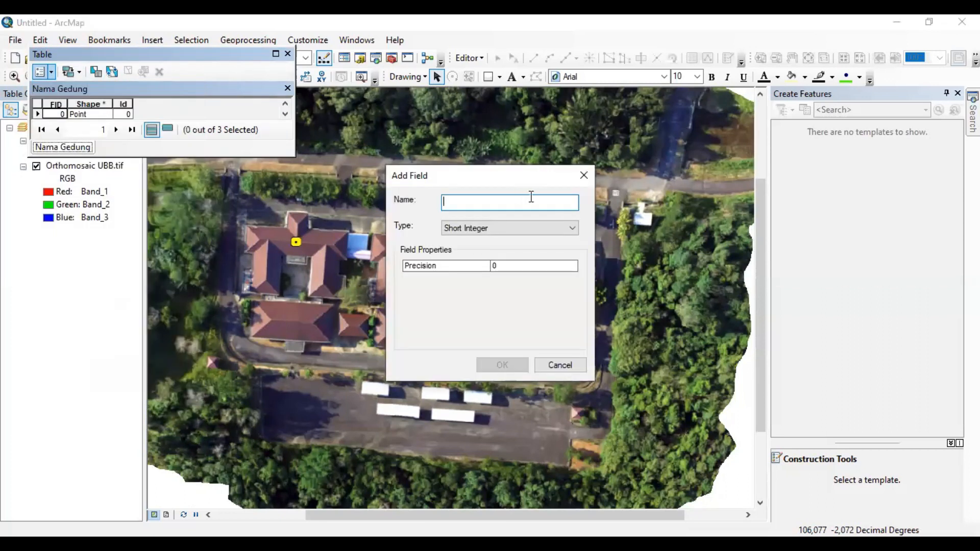
{"action": "type", "text": "Nama_Gedung"}
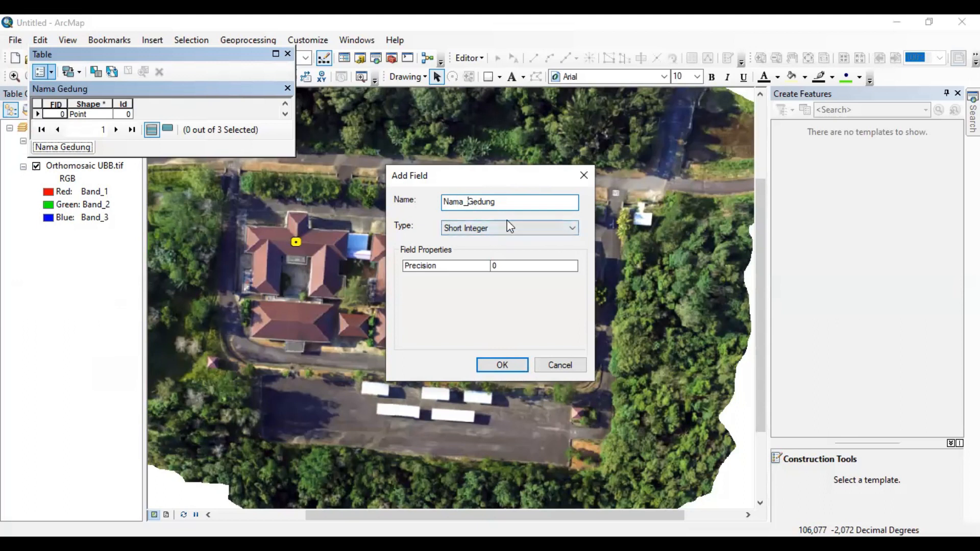
{"action": "key", "text": "BackSpace"}
{"action": "key", "text": "BackSpace"}
{"action": "key", "text": "BackSpace"}
{"action": "key", "text": "BackSpace"}
{"action": "key", "text": "BackSpace"}
{"action": "type", "text": "dg"}
- Give the Nama_Gdg field the Text type with a length of 20 and add it to the table
{"action": "left_click", "coordinate": [558, 225]}
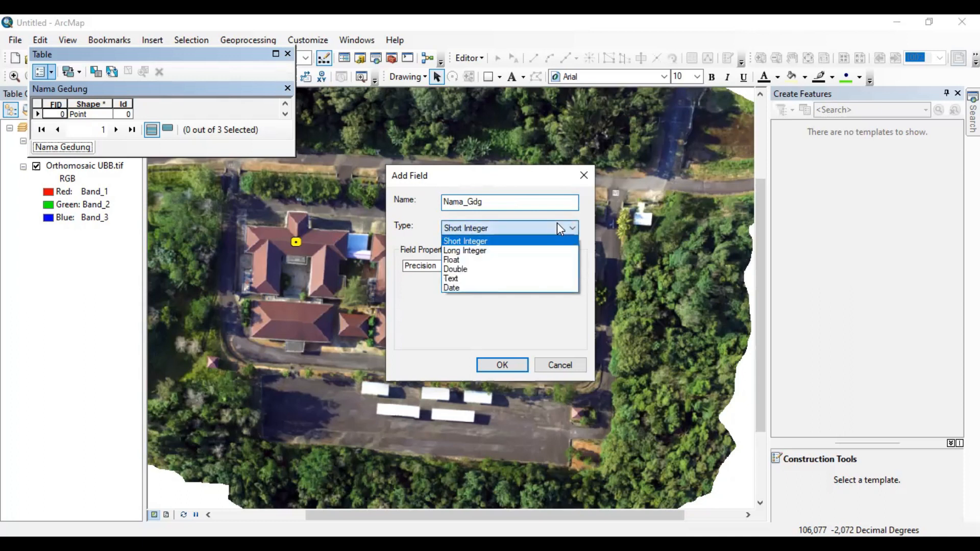
{"action": "left_click", "coordinate": [537, 279]}
{"action": "left_click", "coordinate": [530, 265]}
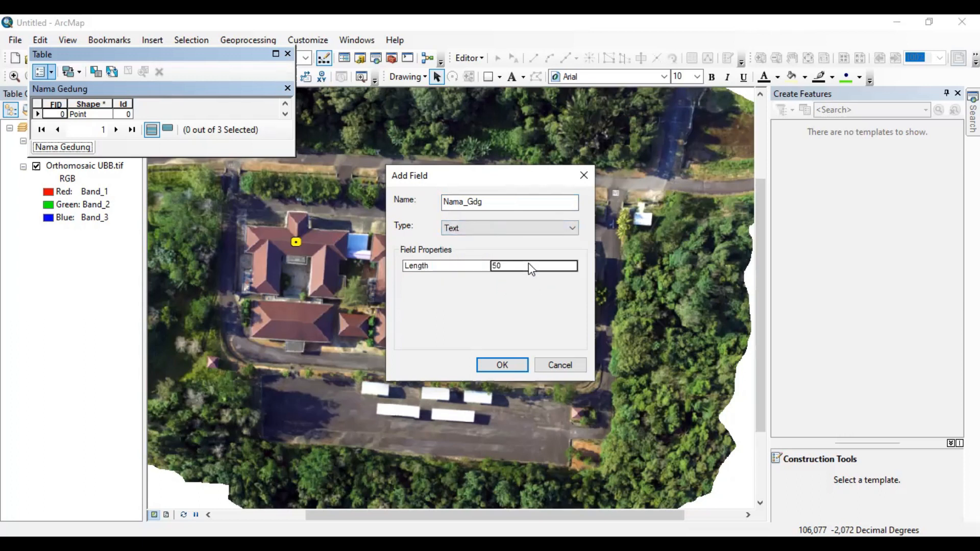
{"action": "left_click", "coordinate": [528, 266]}
{"action": "type", "text": "20"}
{"action": "left_click", "coordinate": [513, 367]}
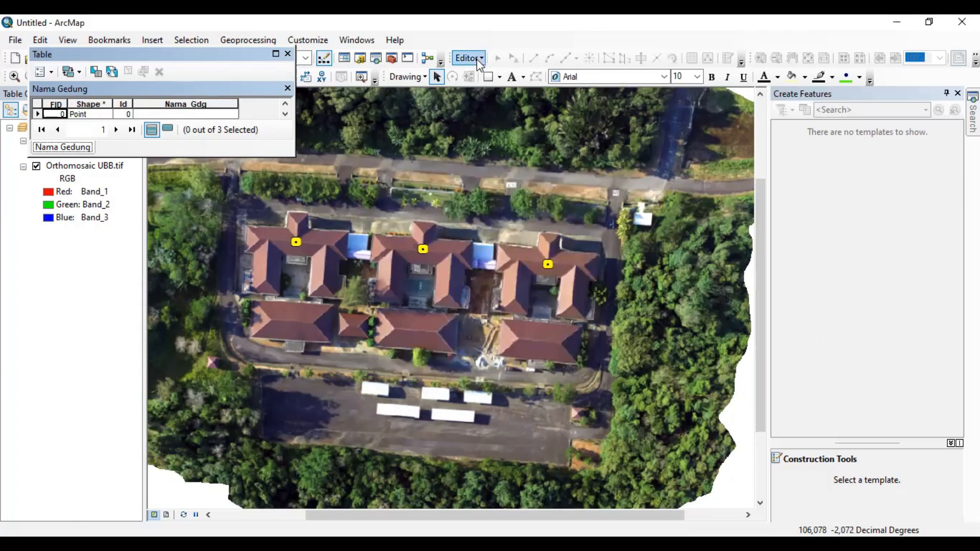
- Start an edit session, enlarge the table to show all records, and name the easternmost building's point Gedung D in Nama_Gdg
{"action": "left_click", "coordinate": [549, 265]}
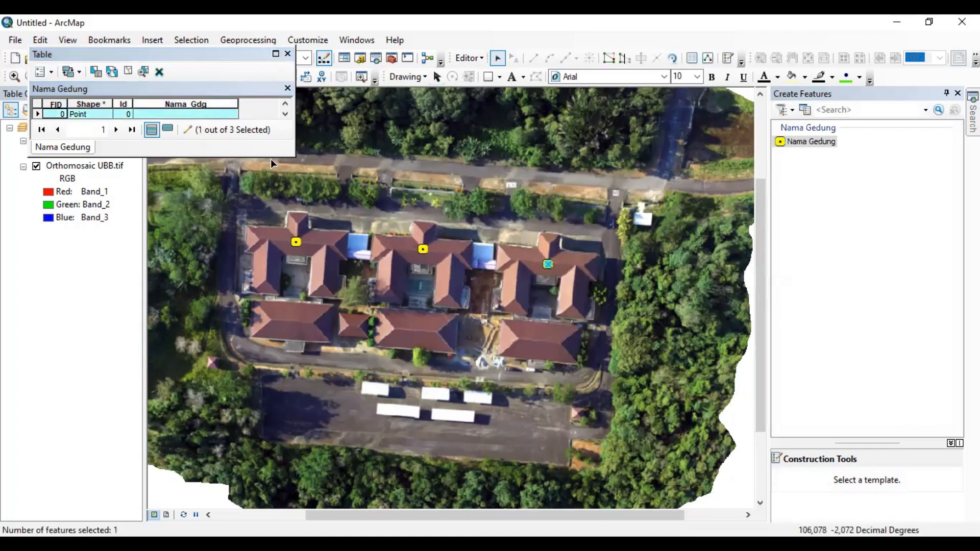
{"action": "left_click_drag", "start_coordinate": [273, 157], "coordinate": [273, 242]}
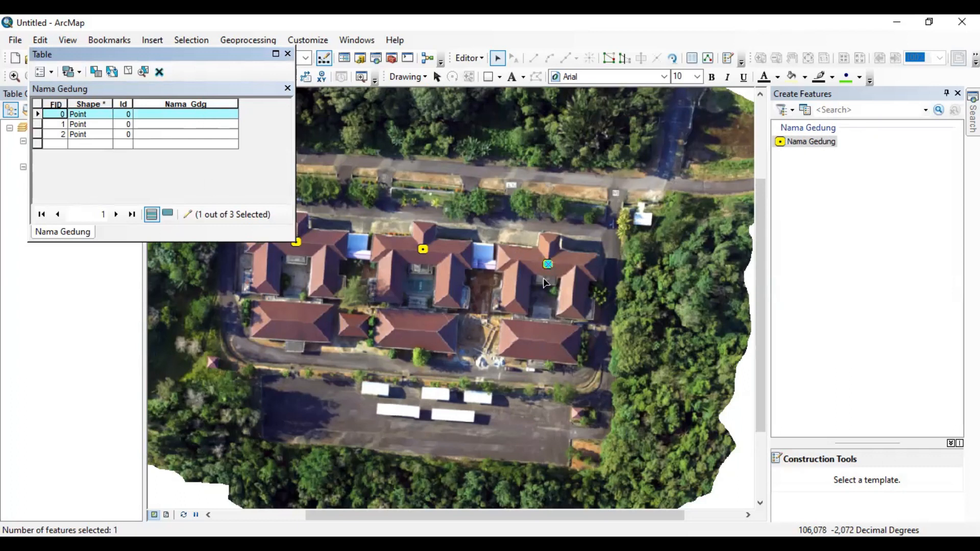
{"action": "left_click", "coordinate": [186, 113]}
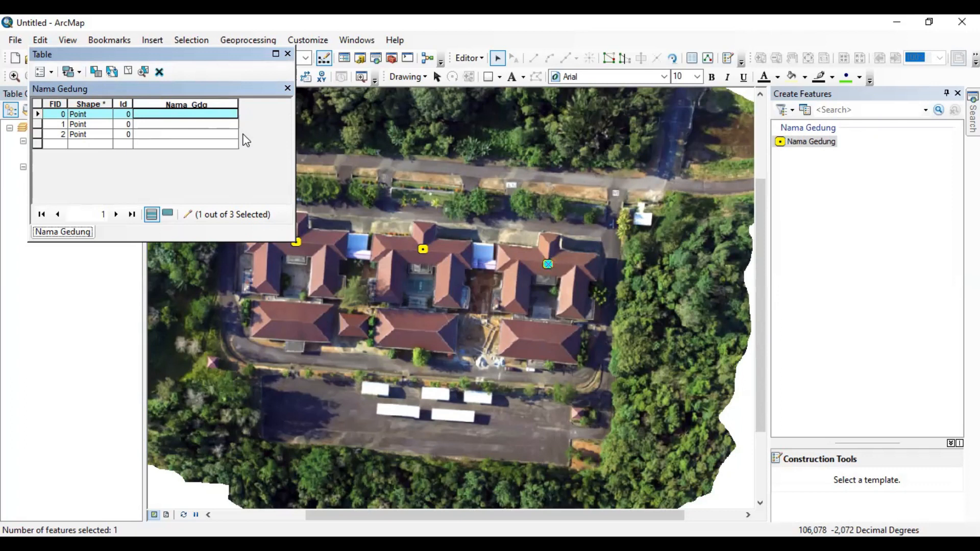
{"action": "type", "text": "Gedung"}
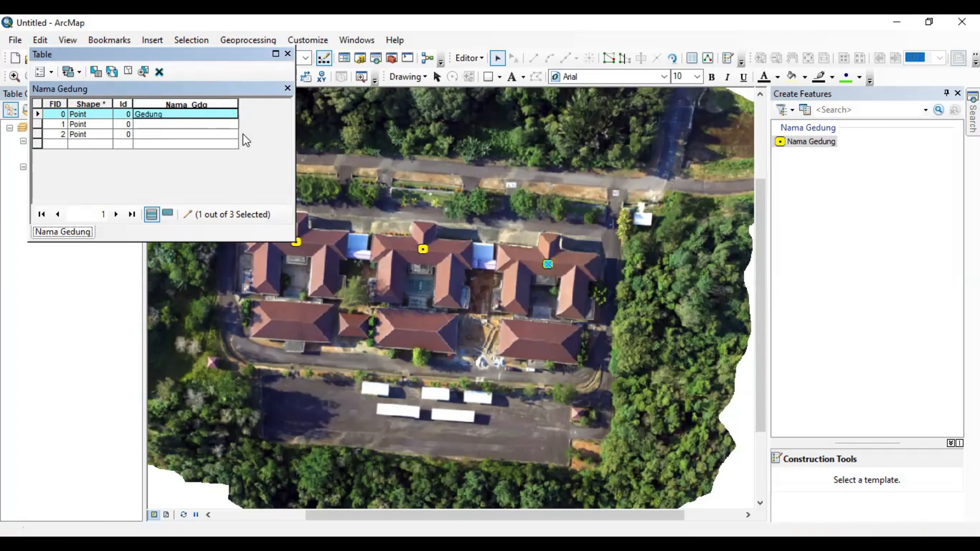
{"action": "type", "text": " D"}
- Select the middle building's point and enter Gedung E as its Nama_Gdg value
{"action": "left_click", "coordinate": [423, 251]}
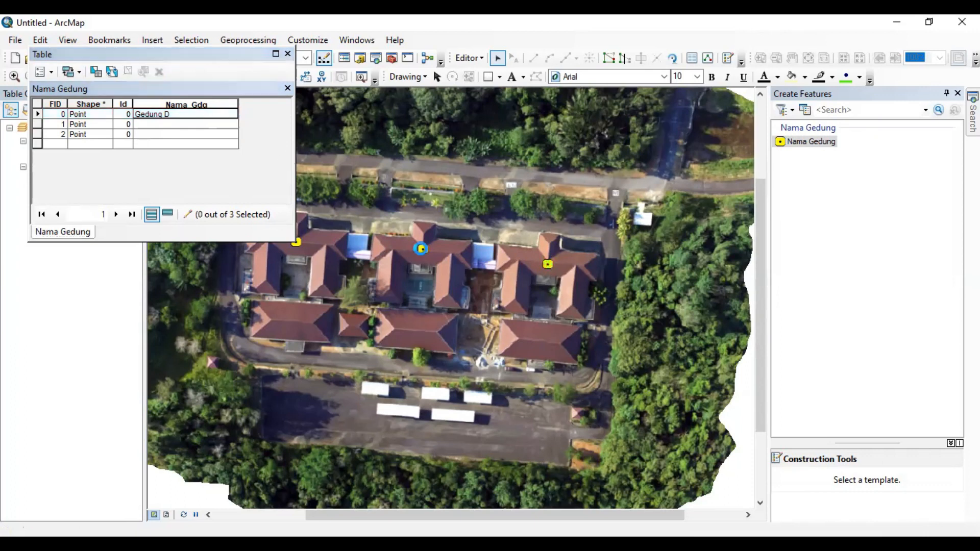
{"action": "left_click", "coordinate": [422, 249]}
{"action": "left_click", "coordinate": [155, 127]}
{"action": "type", "text": "Gedung E"}
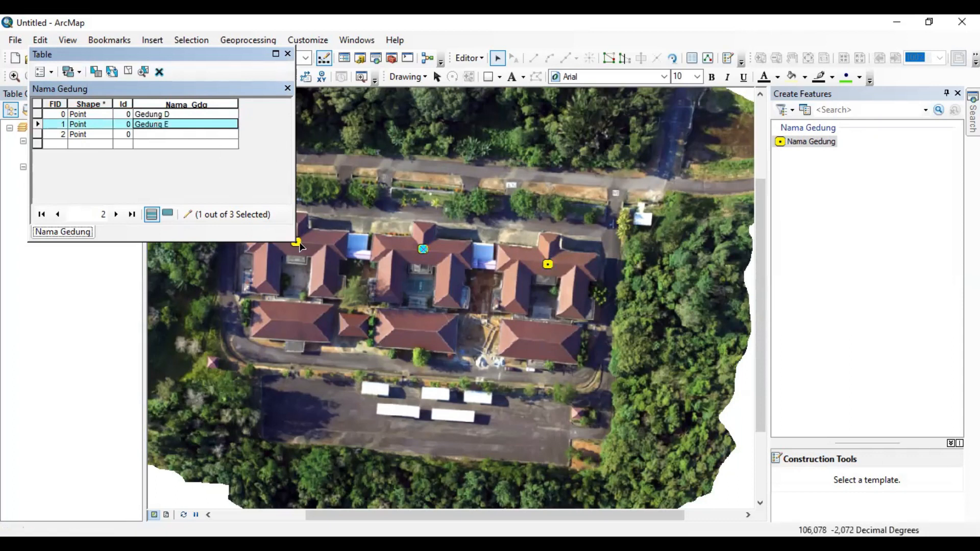
{"action": "key", "text": "Return"}
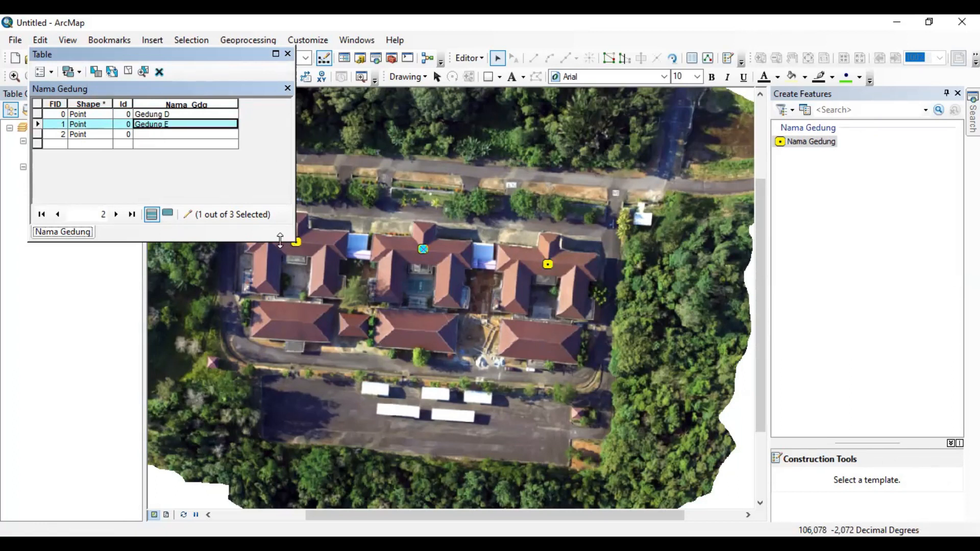
- Shrink the table to uncover the westernmost building's point, select it, and enter Gedung F as its Nama_Gdg value
{"action": "left_click_drag", "start_coordinate": [276, 216], "coordinate": [275, 203]}
{"action": "left_click", "coordinate": [296, 236]}
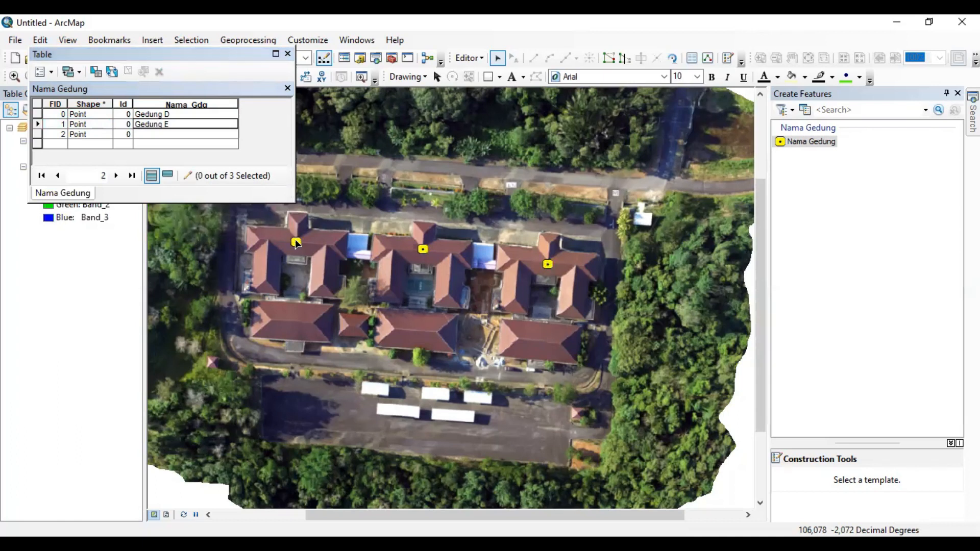
{"action": "left_click", "coordinate": [296, 242]}
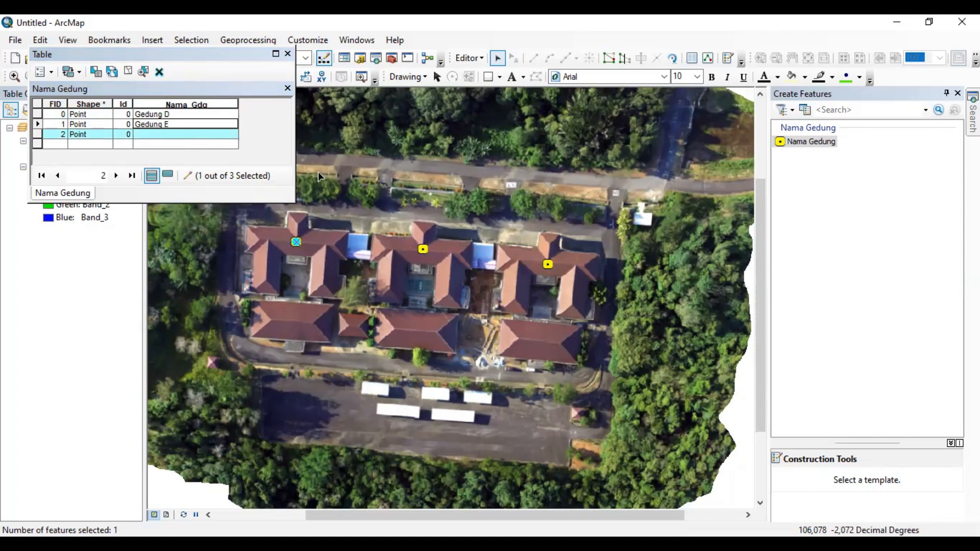
{"action": "left_click", "coordinate": [202, 133]}
{"action": "type", "text": "Gedung F"}
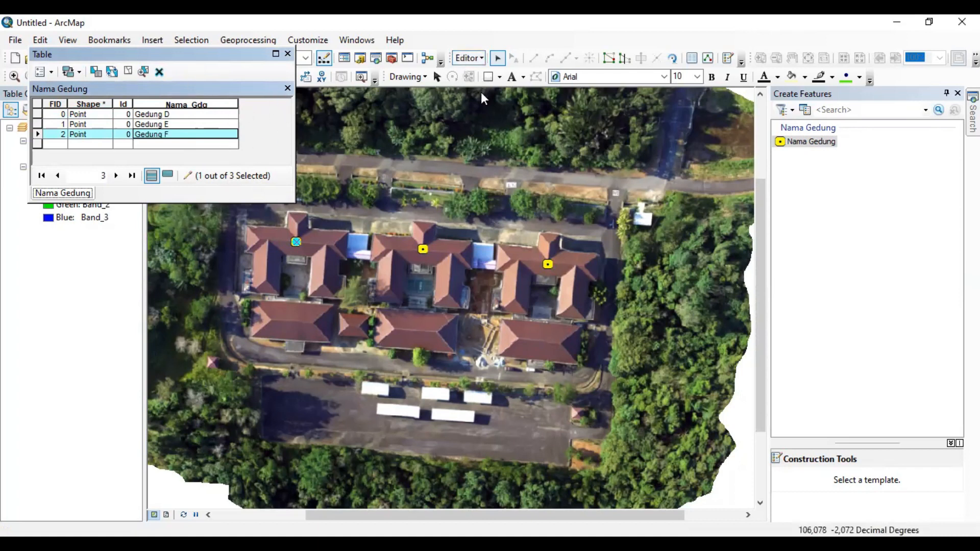
- Stop editing, save the building names, and close the attribute table
{"action": "left_click", "coordinate": [440, 326]}
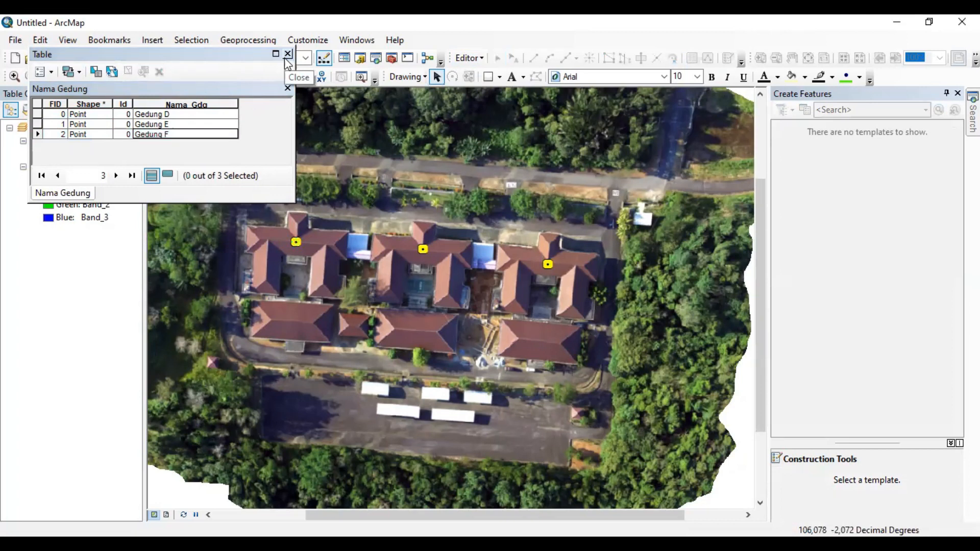
{"action": "left_click", "coordinate": [287, 54]}
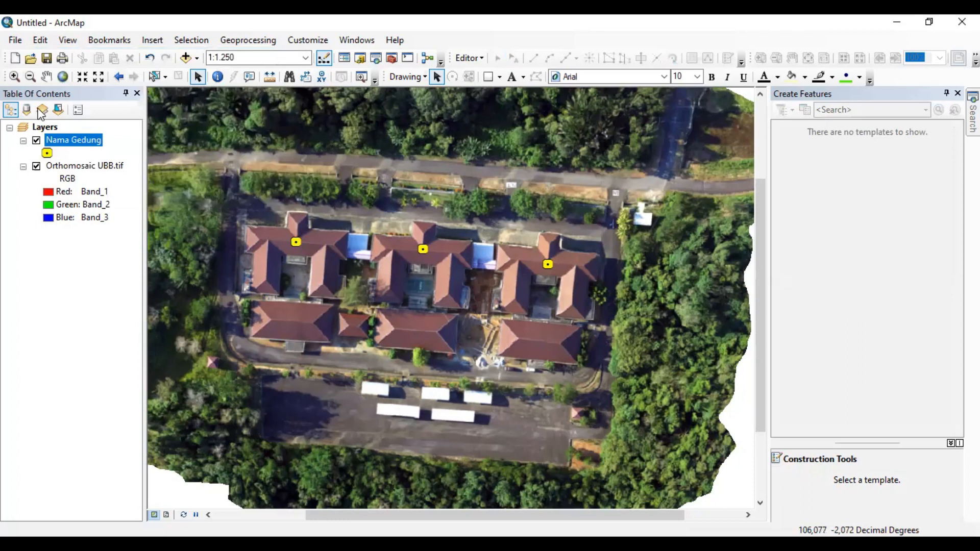
{"action": "right_click", "coordinate": [77, 139]}
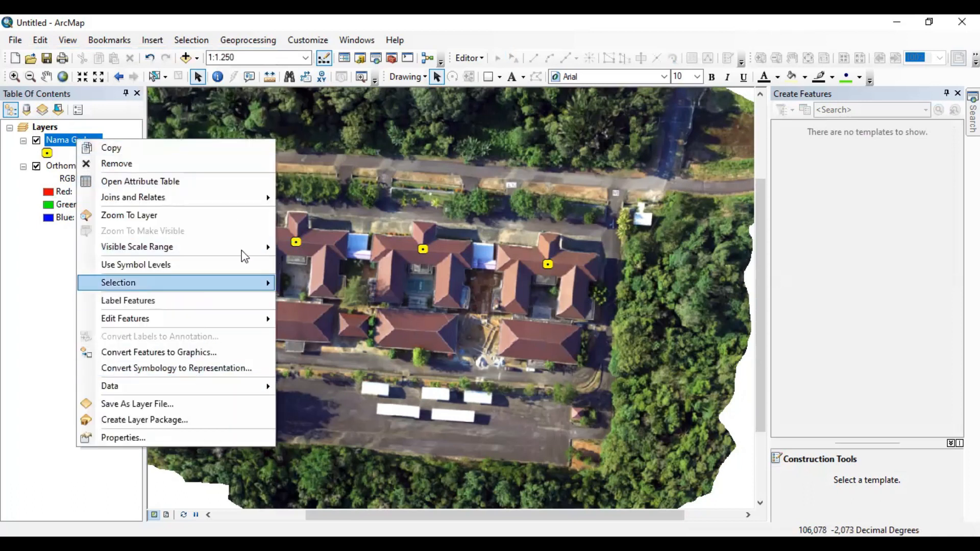
{"action": "left_click", "coordinate": [334, 175]}
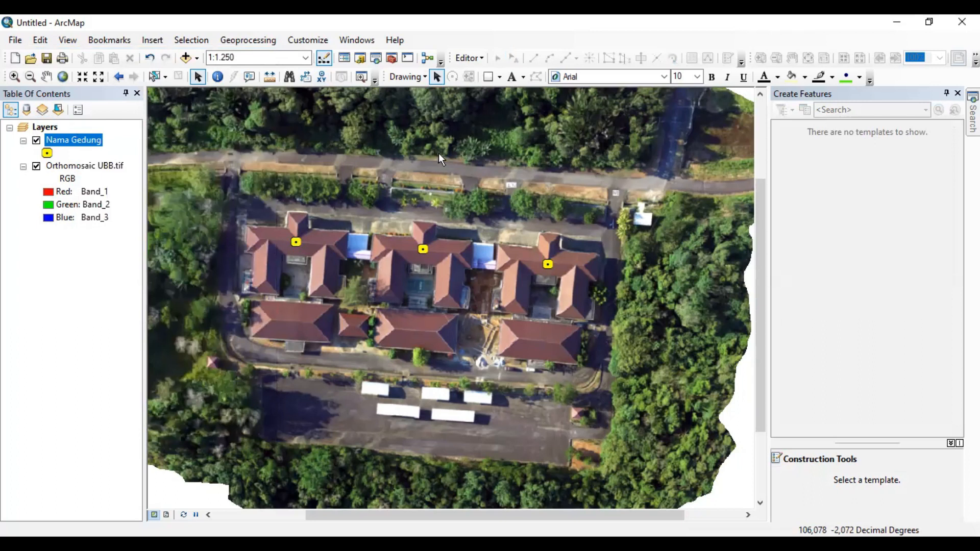
{"action": "left_click", "coordinate": [473, 60]}
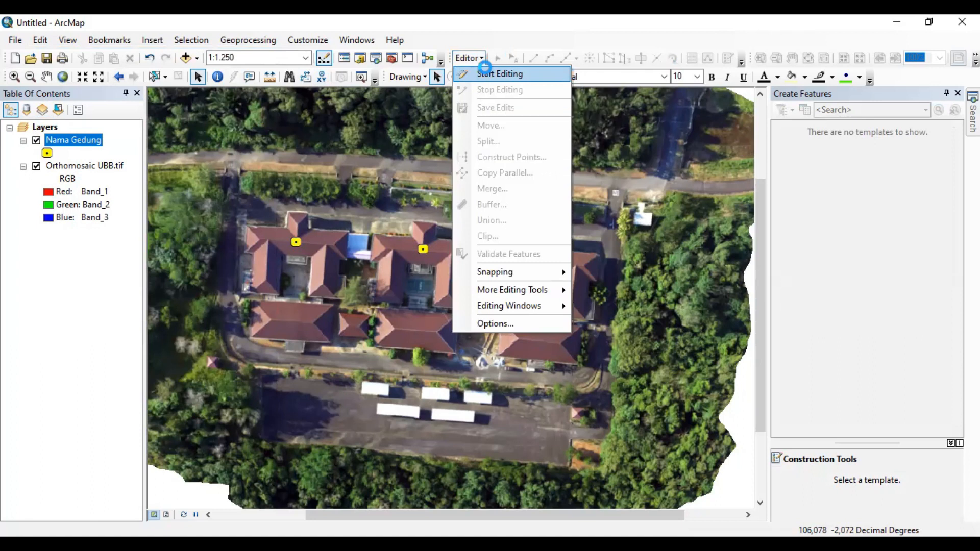
{"action": "left_click", "coordinate": [488, 74]}
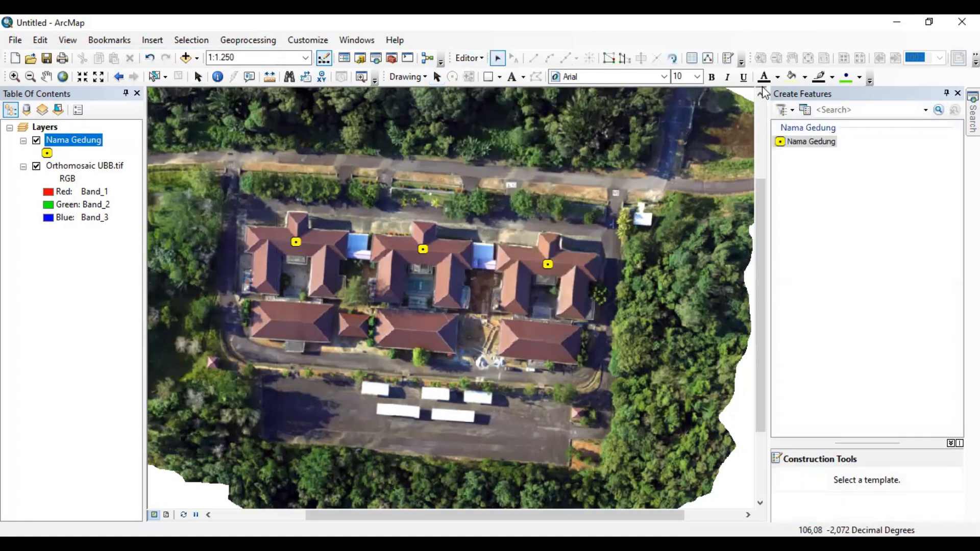
{"action": "left_click", "coordinate": [728, 59]}
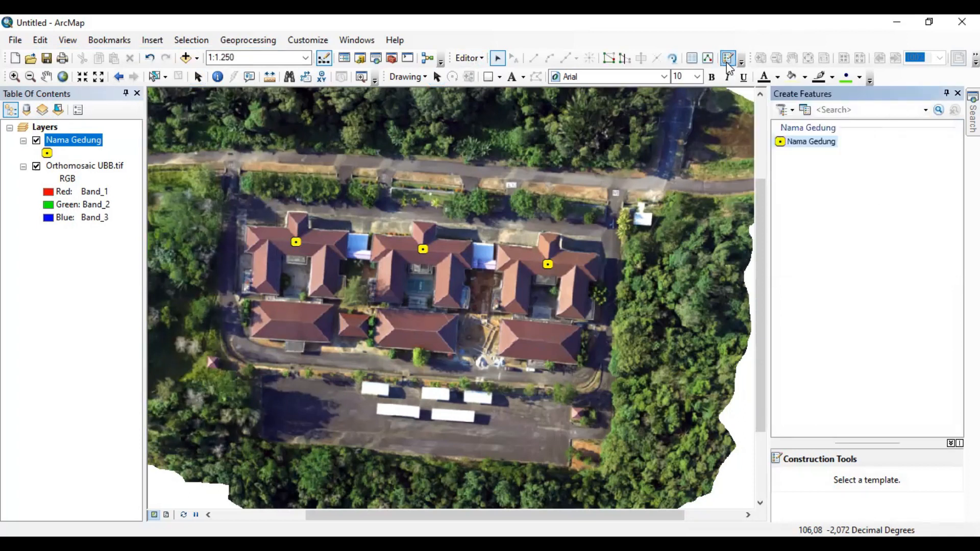
- Start a new shapefile in the SHP UBB folder, named Panjang Batas Kawasan, with the Polyline feature type
{"action": "left_click", "coordinate": [359, 62]}
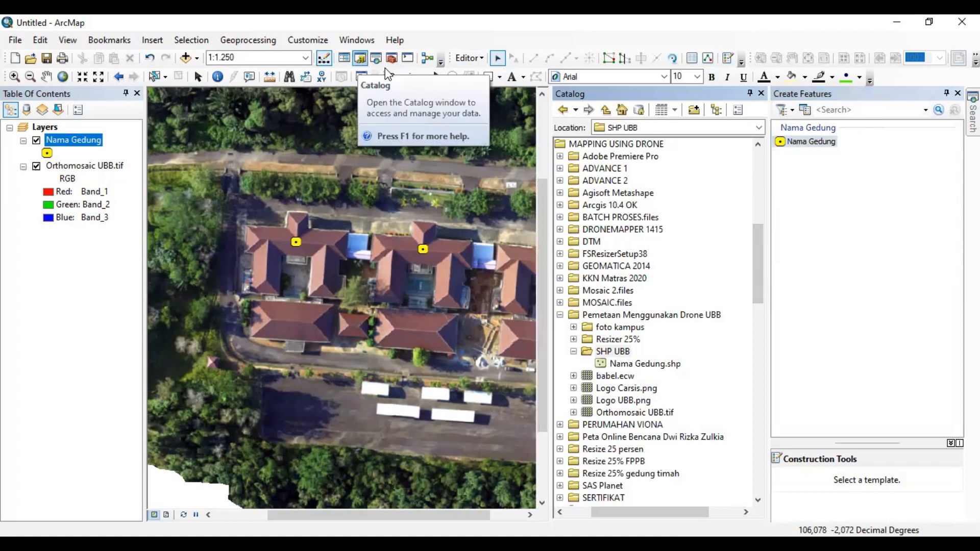
{"action": "left_click", "coordinate": [607, 353]}
{"action": "right_click", "coordinate": [607, 356]}
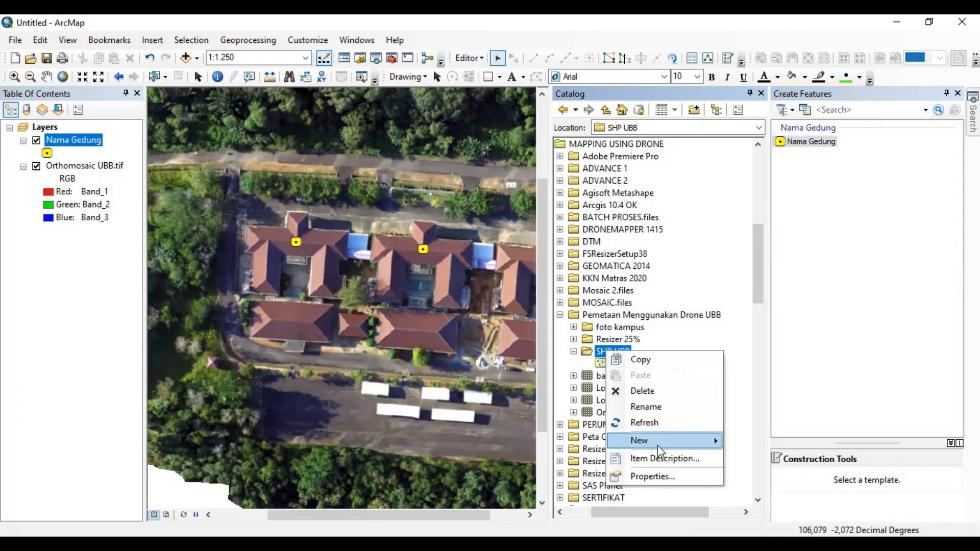
{"action": "mouse_move", "coordinate": [658, 445]}
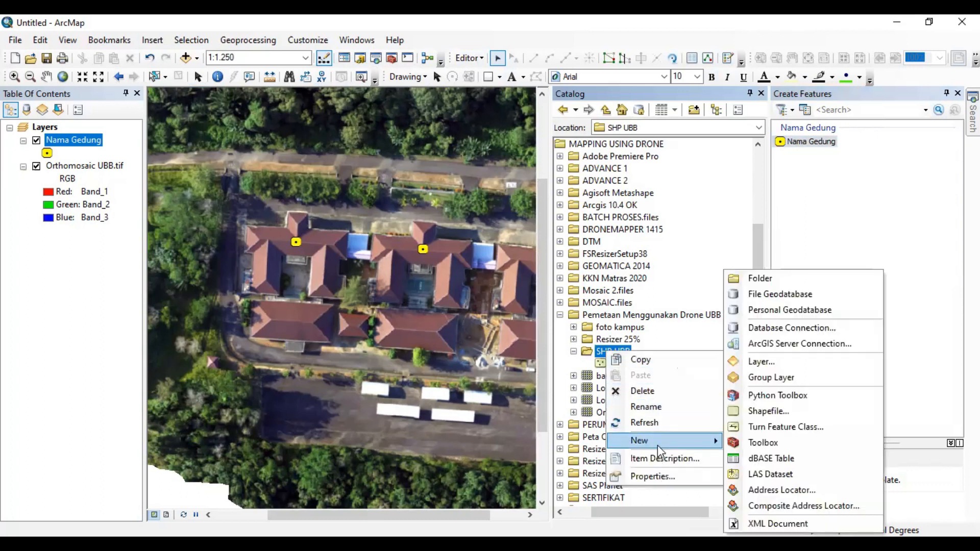
{"action": "left_click", "coordinate": [800, 409]}
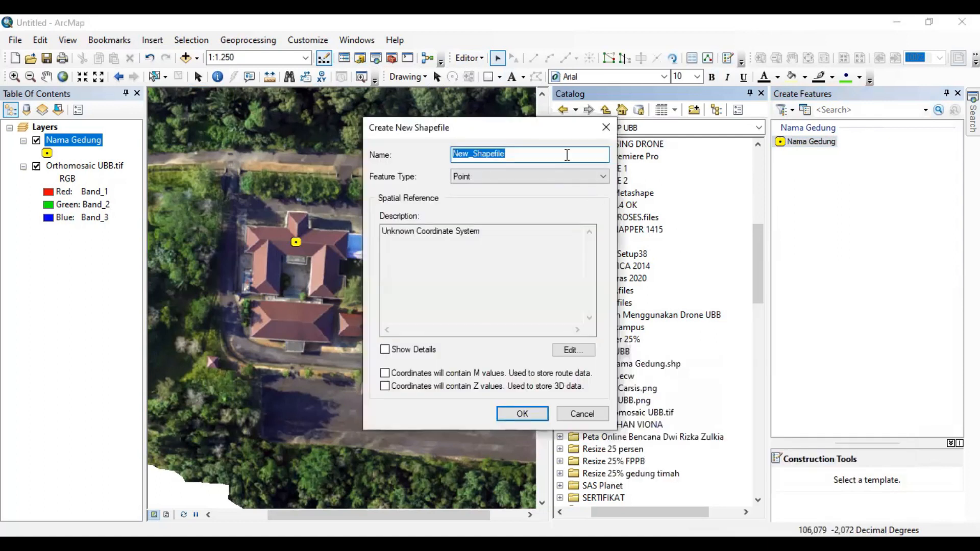
{"action": "type", "text": "Panjang Batas"}
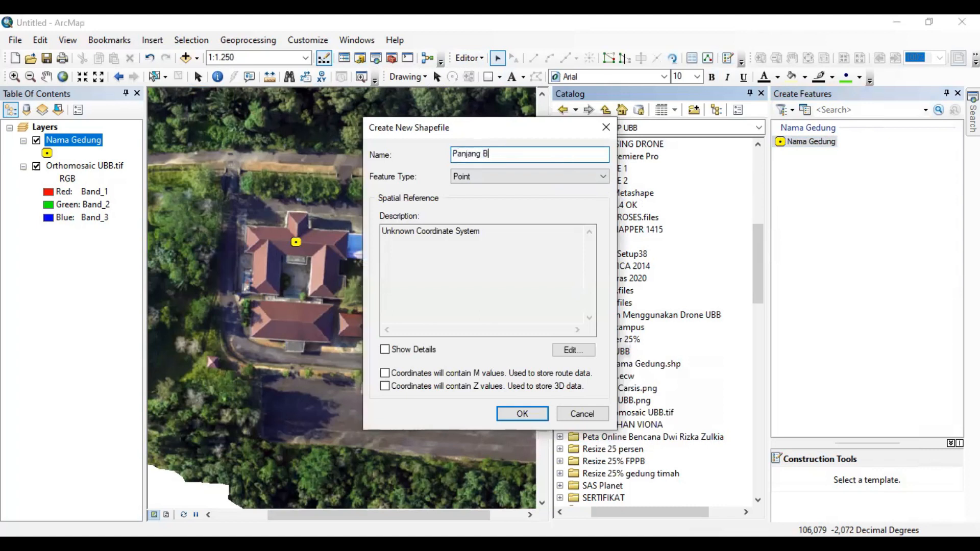
{"action": "key", "text": "BackSpace"}
{"action": "key", "text": "BackSpace"}
{"action": "key", "text": "BackSpace"}
{"action": "key", "text": "BackSpace"}
{"action": "key", "text": "BackSpace"}
{"action": "key", "text": "BackSpace"}
{"action": "type", "text": "Batas Kawasan"}
{"action": "left_click", "coordinate": [492, 174]}
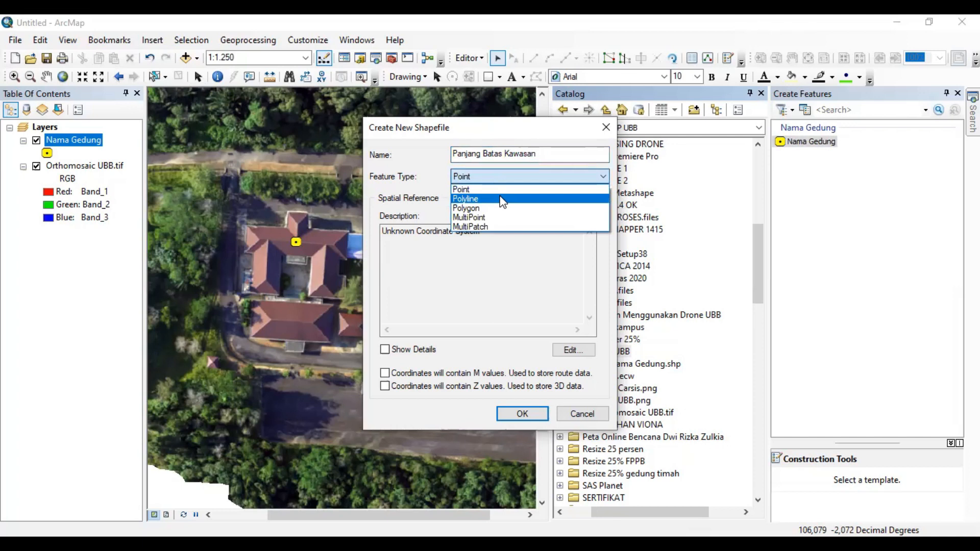
{"action": "left_click", "coordinate": [502, 199]}
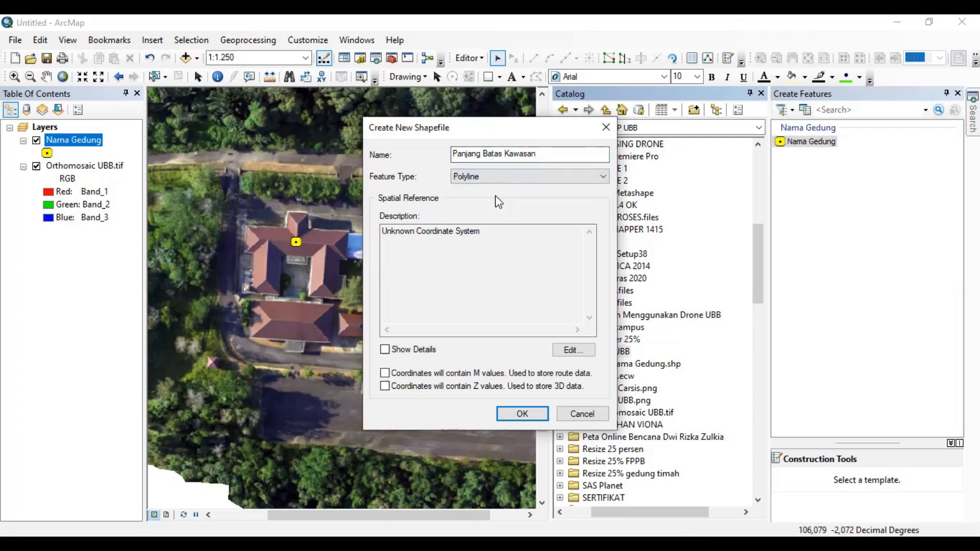
- Assign WGS 1984 UTM Zone 48S as the new shapefile's coordinate system and create the shapefile
{"action": "left_click", "coordinate": [592, 353]}
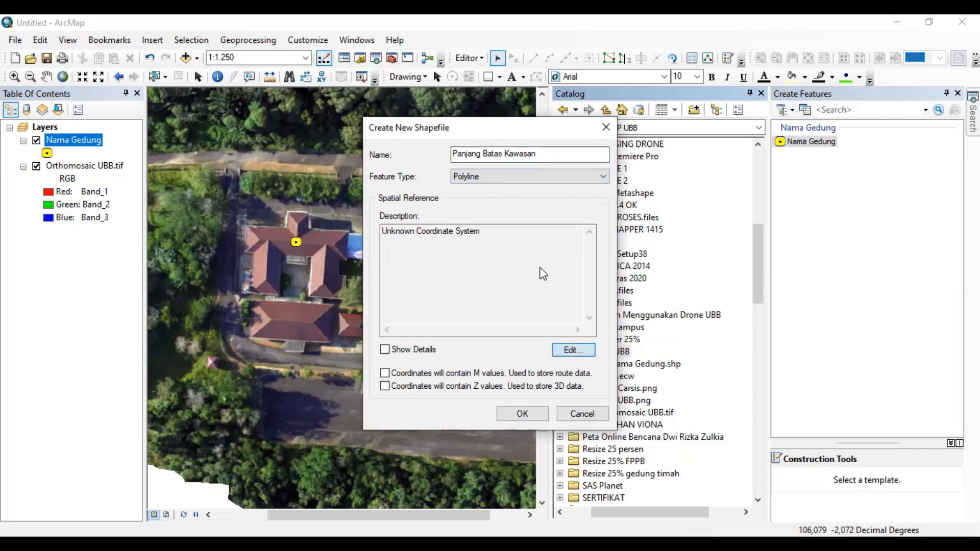
{"action": "left_click", "coordinate": [452, 175]}
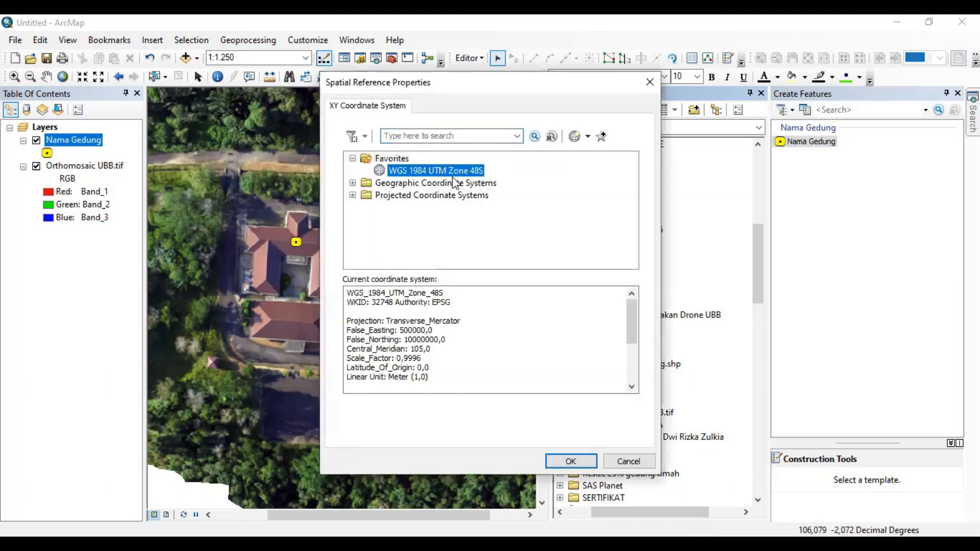
{"action": "left_click", "coordinate": [580, 460]}
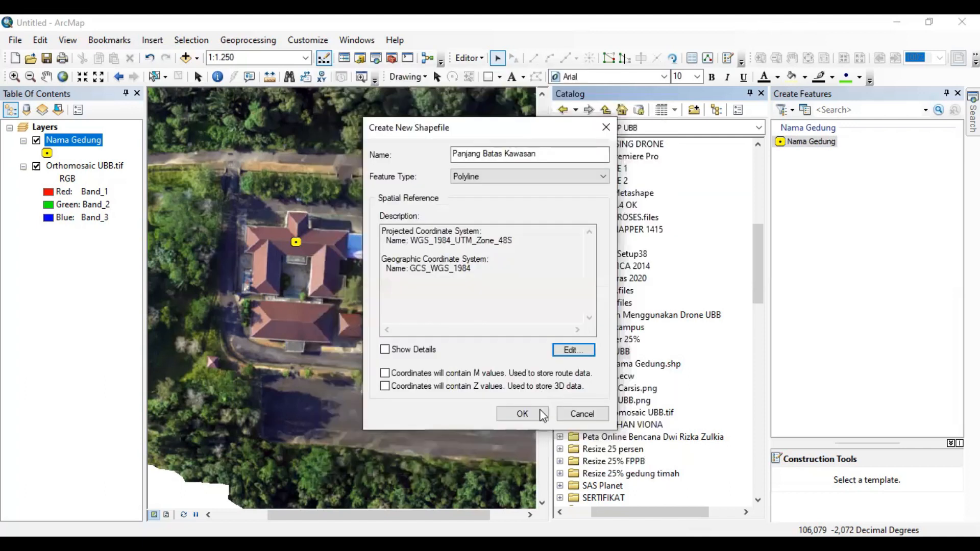
{"action": "left_click", "coordinate": [522, 414]}
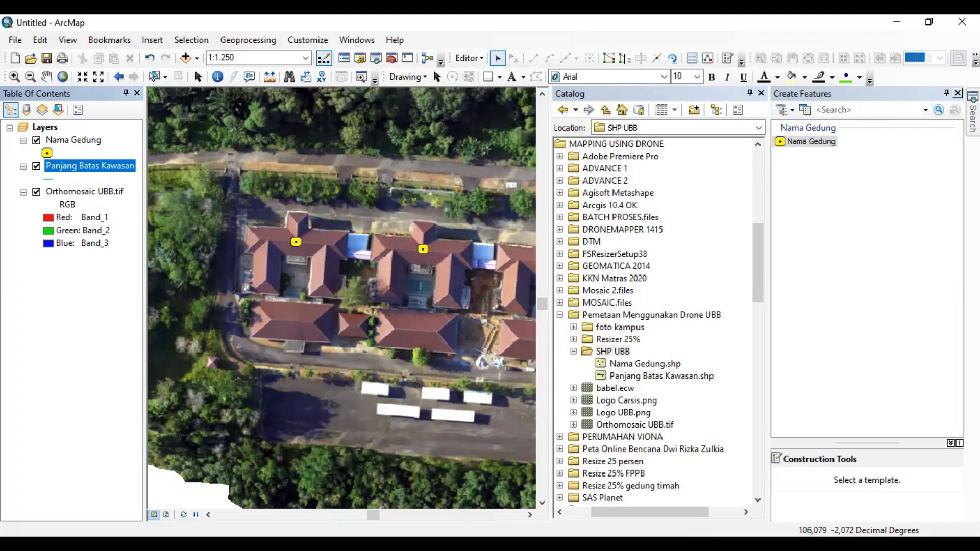
- Close the Create Features and Catalog windows and stop the current edit session
{"action": "left_click", "coordinate": [958, 93]}
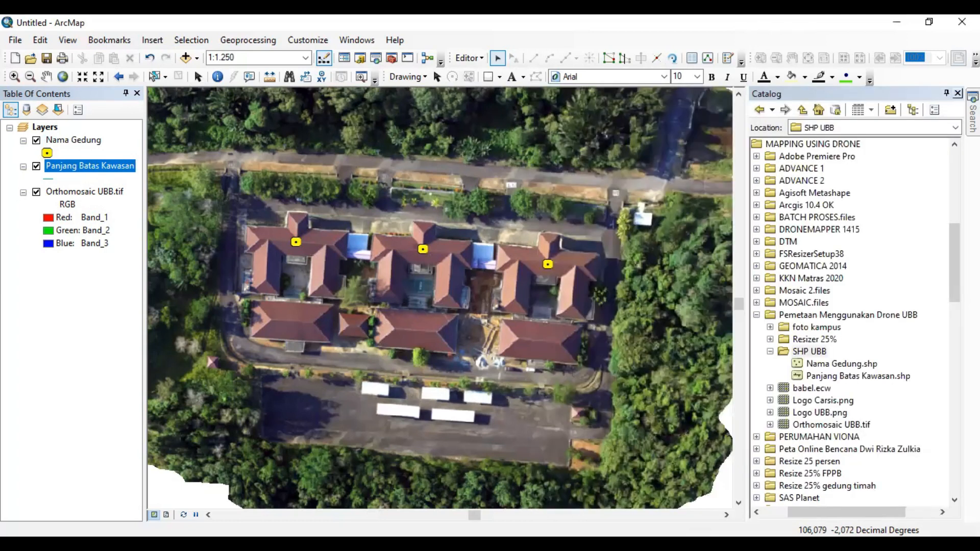
{"action": "left_click", "coordinate": [957, 94]}
{"action": "left_click", "coordinate": [475, 57]}
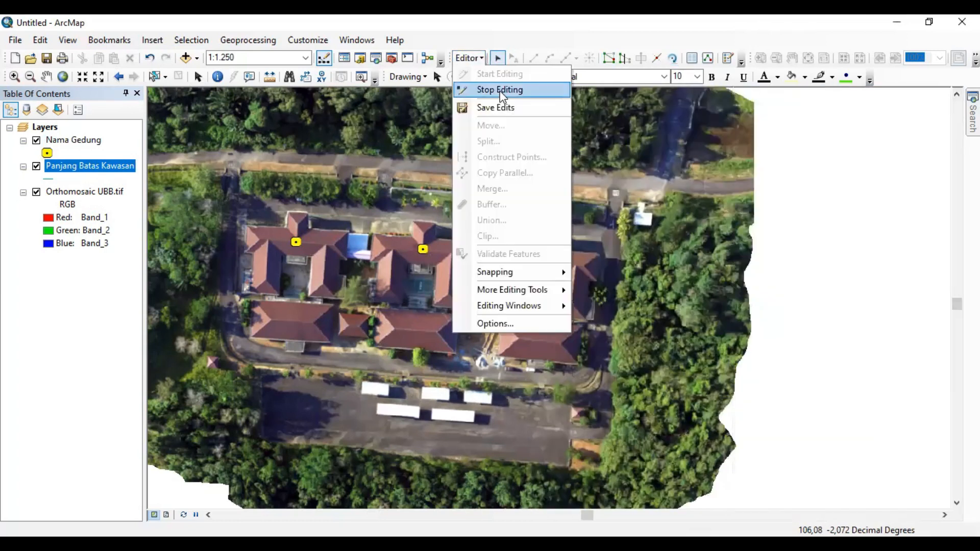
{"action": "left_click", "coordinate": [501, 90]}
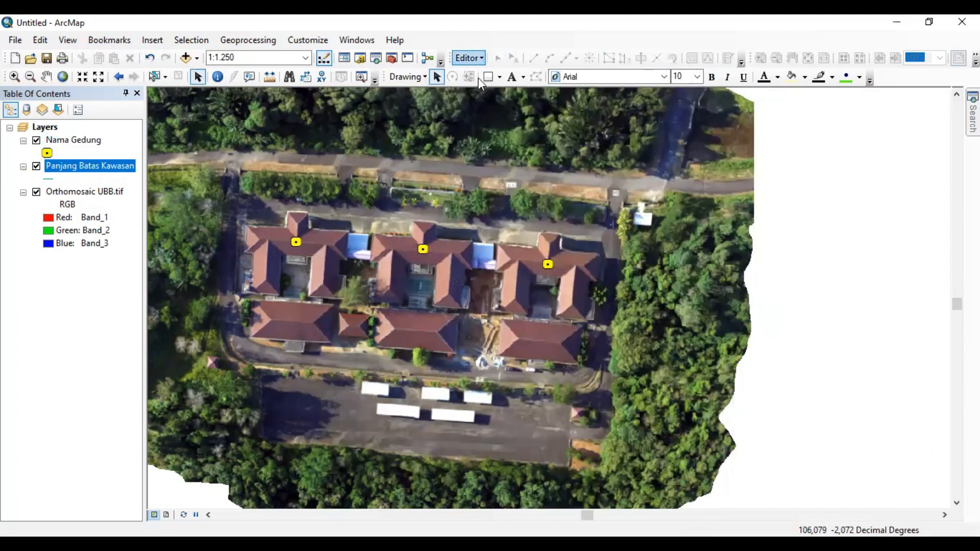
- Start editing Panjang Batas Kawasan and draw the boundary line's east side from the northeast entrance to the southeast corner
{"action": "left_click", "coordinate": [729, 58]}
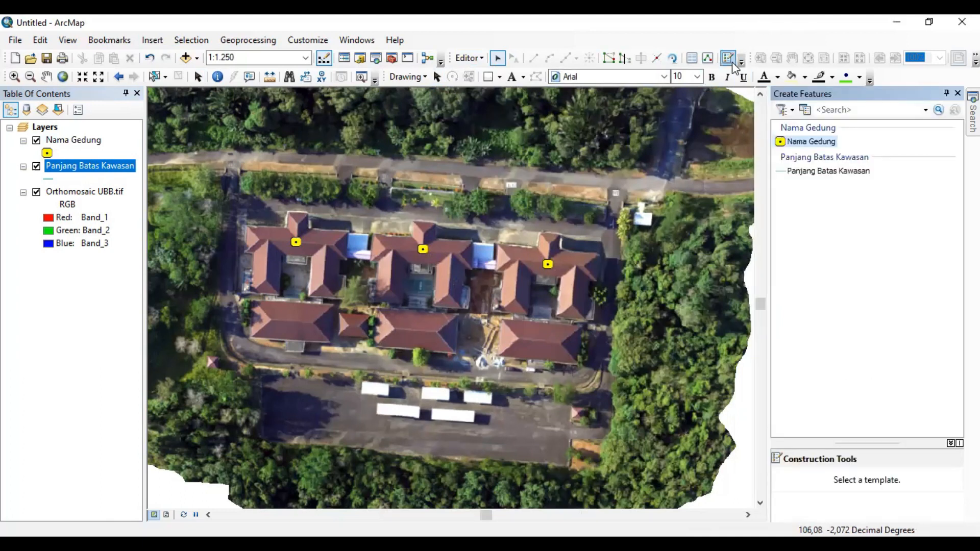
{"action": "left_click", "coordinate": [849, 173]}
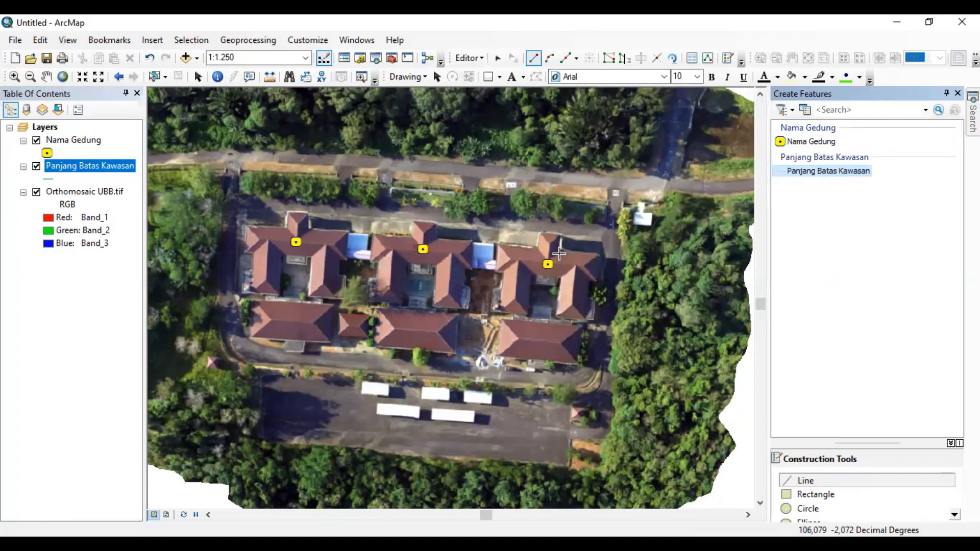
{"action": "scroll", "coordinate": [628, 233], "scroll_direction": "up", "scroll_amount": 1}
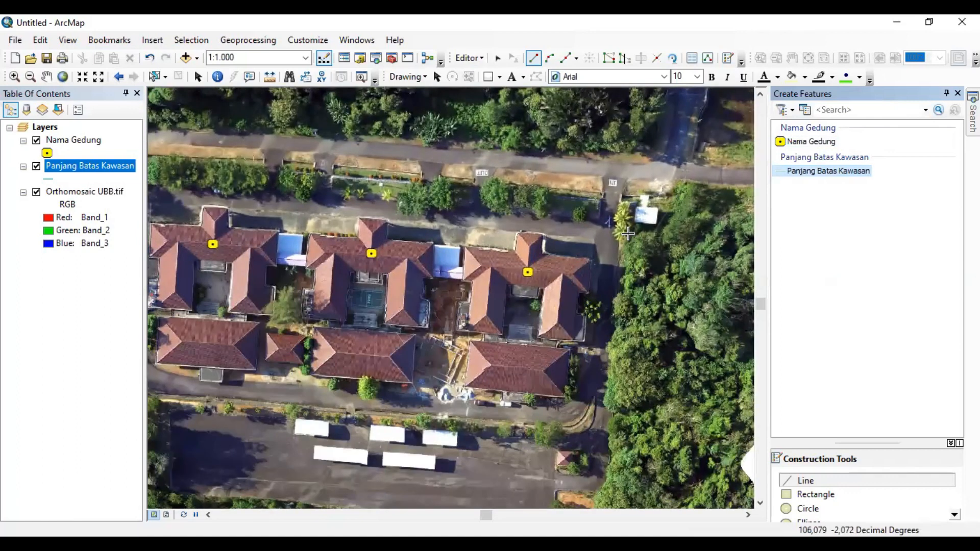
{"action": "scroll", "coordinate": [628, 233], "scroll_direction": "down", "scroll_amount": 1}
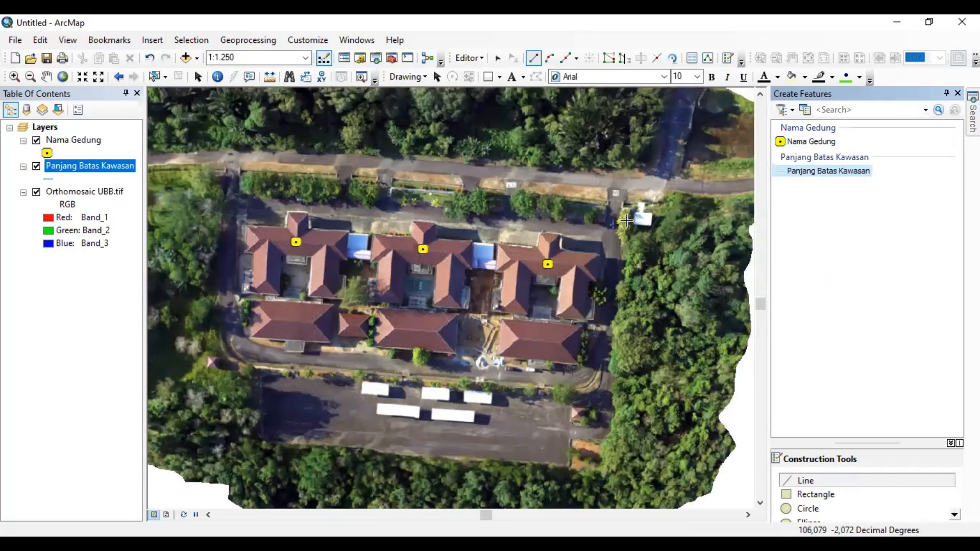
{"action": "left_click", "coordinate": [627, 191]}
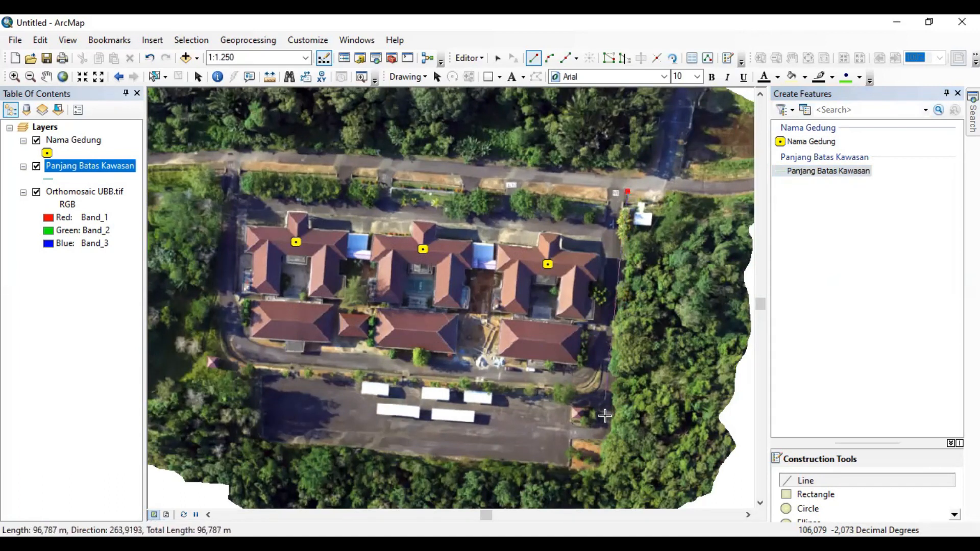
{"action": "left_click", "coordinate": [609, 468]}
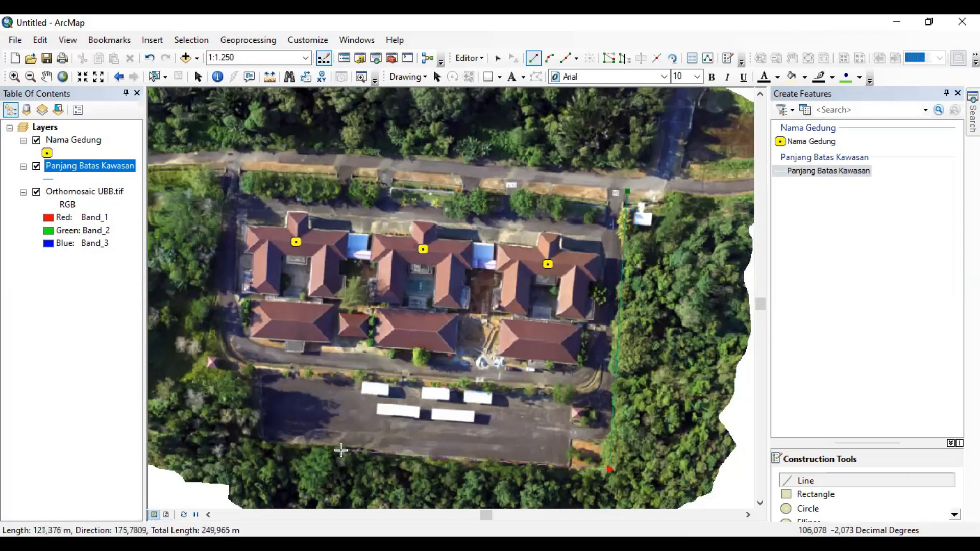
- Continue the boundary line along the parking lot's south and west edges and on to the small red-roofed hut west of it
{"action": "double_click", "coordinate": [261, 438]}
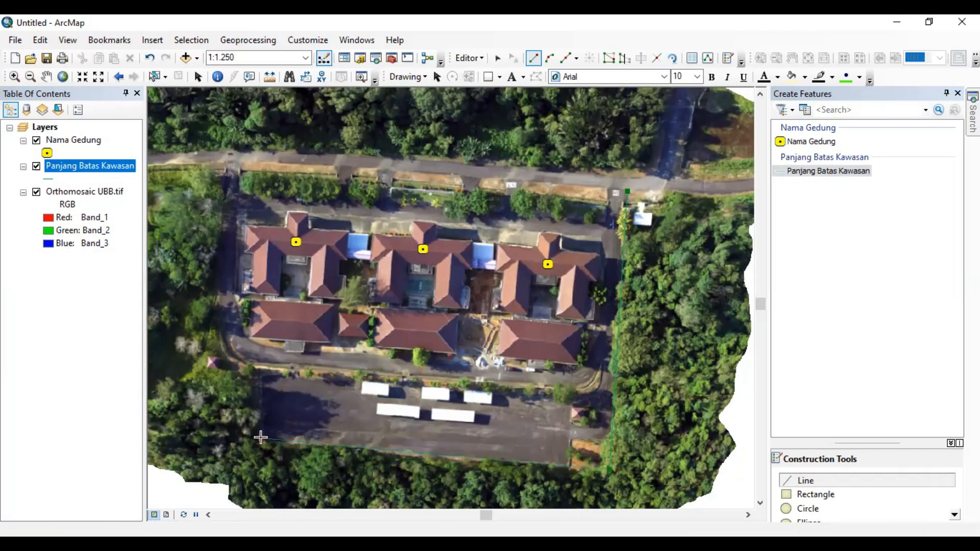
{"action": "left_click", "coordinate": [260, 438]}
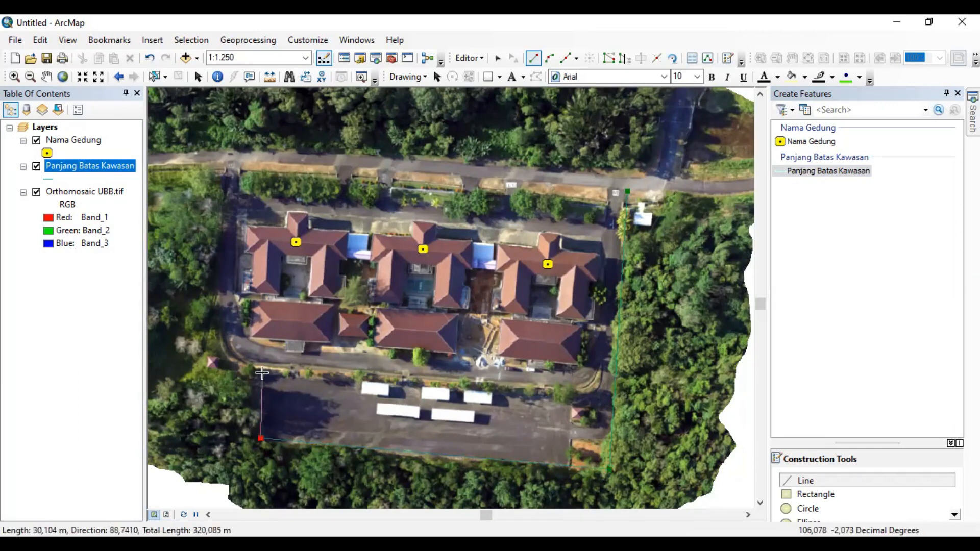
{"action": "double_click", "coordinate": [262, 366]}
{"action": "left_click", "coordinate": [261, 367]}
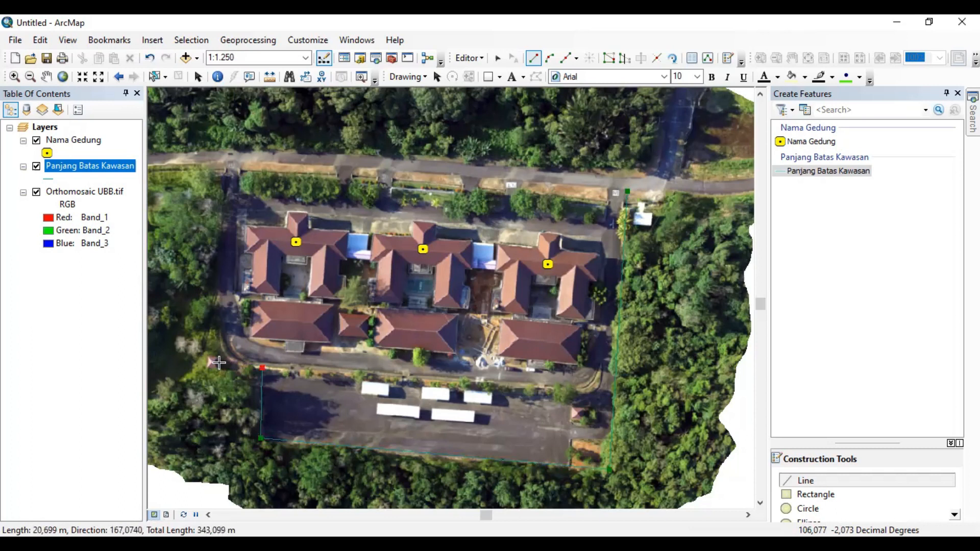
{"action": "left_click", "coordinate": [212, 363]}
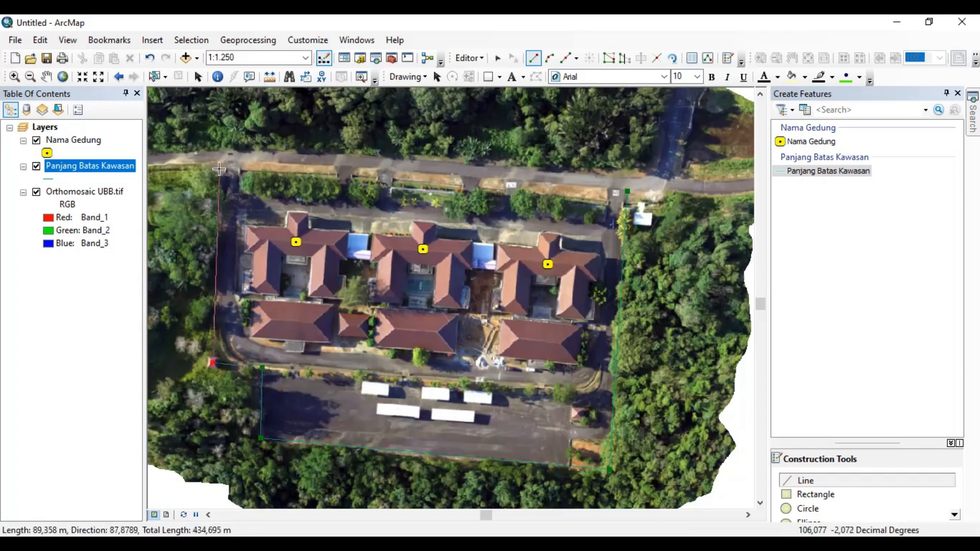
- Try vertices at the northwest corner and partway along the north road, and delete both from the sketch
{"action": "left_click", "coordinate": [221, 169]}
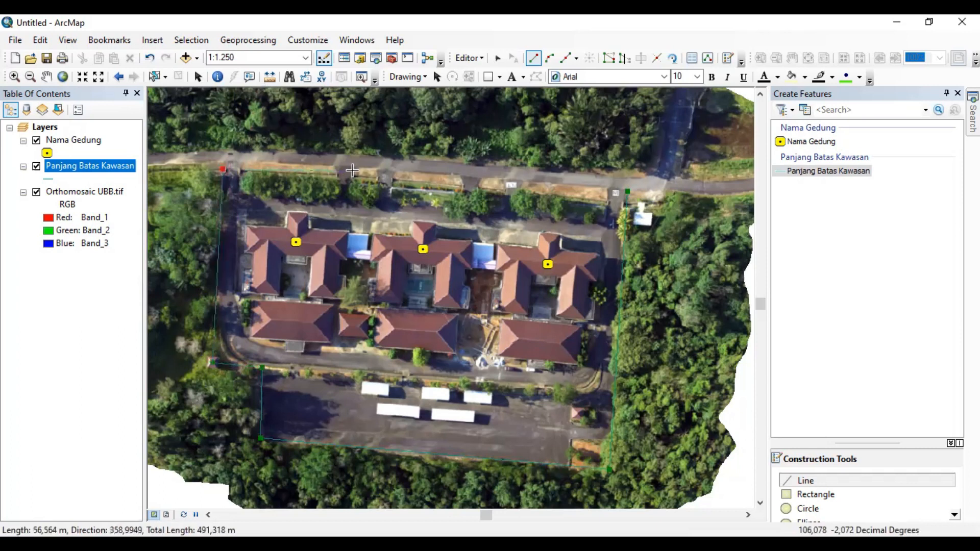
{"action": "left_click", "coordinate": [357, 173]}
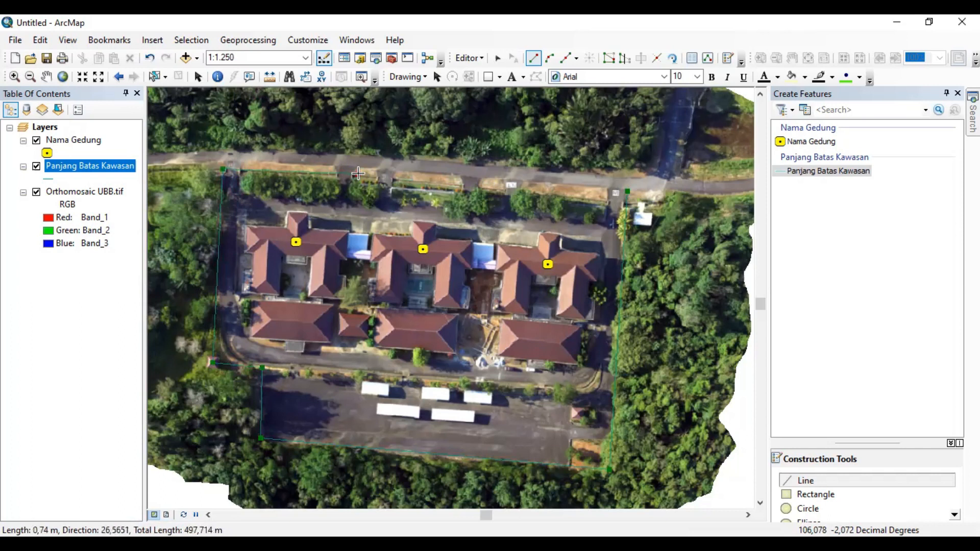
{"action": "right_click", "coordinate": [360, 172]}
{"action": "left_click", "coordinate": [414, 211]}
{"action": "right_click", "coordinate": [223, 168]}
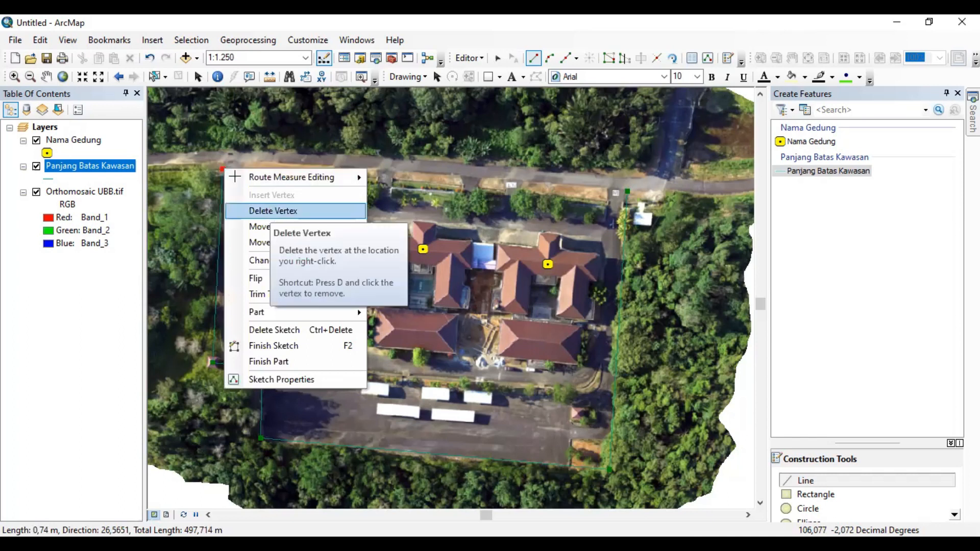
{"action": "left_click", "coordinate": [271, 209]}
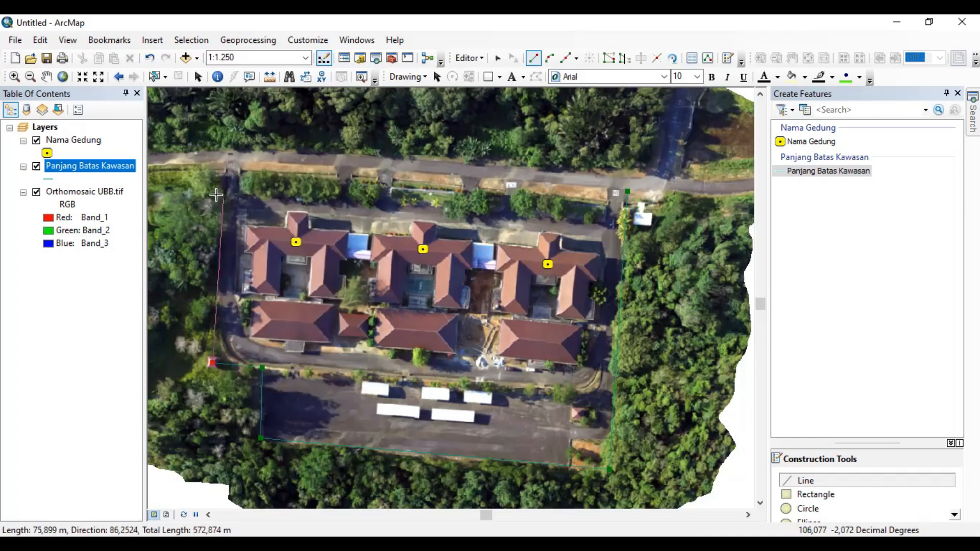
- Place the northwest corner vertex on the north road and finish the boundary line at its northeast starting point
{"action": "left_click", "coordinate": [223, 162]}
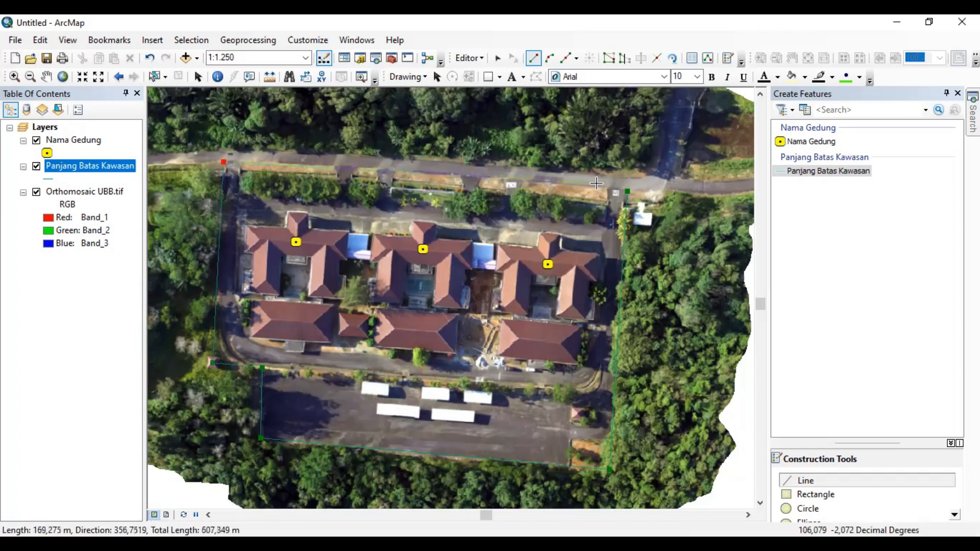
{"action": "double_click", "coordinate": [625, 191]}
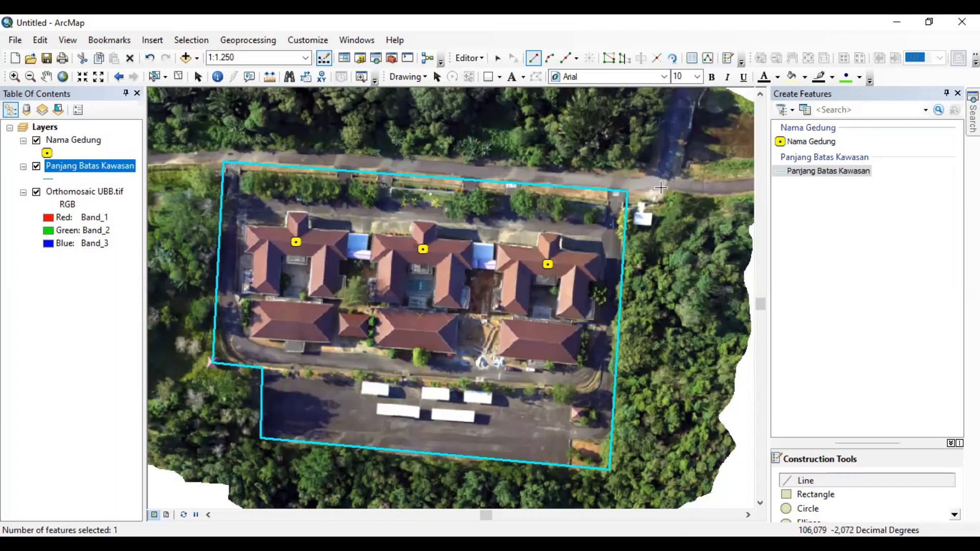
- Save the boundary line edits and end the editing session
{"action": "left_click", "coordinate": [468, 57]}
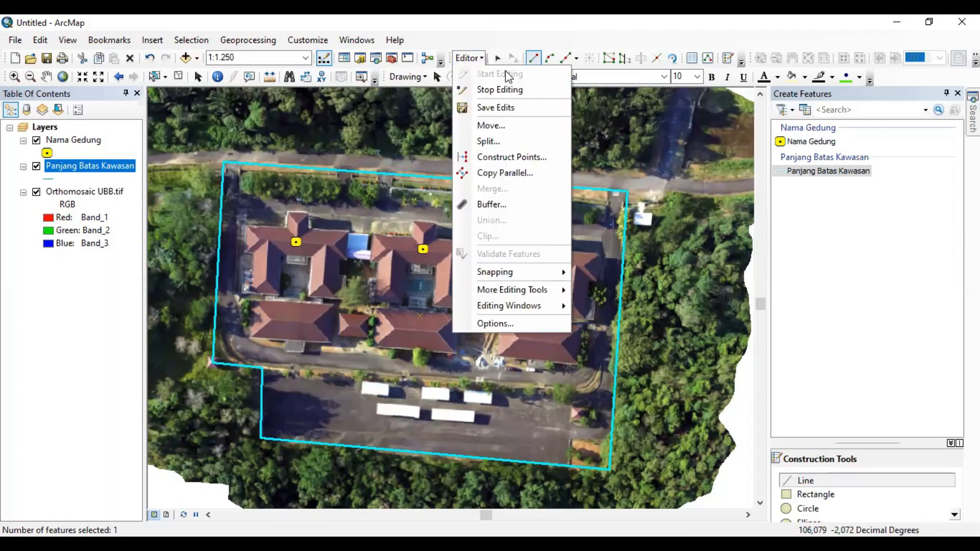
{"action": "left_click", "coordinate": [496, 107]}
{"action": "left_click", "coordinate": [480, 59]}
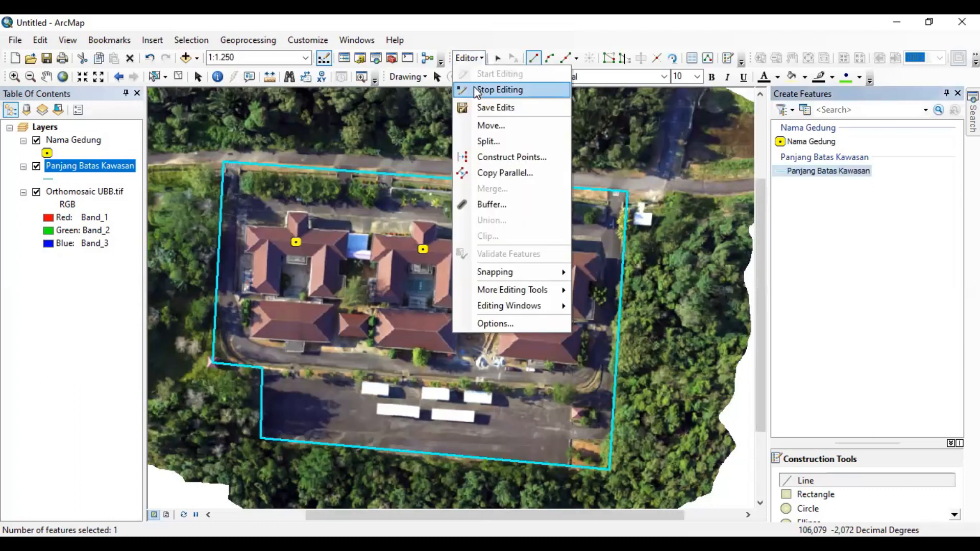
{"action": "left_click", "coordinate": [476, 92]}
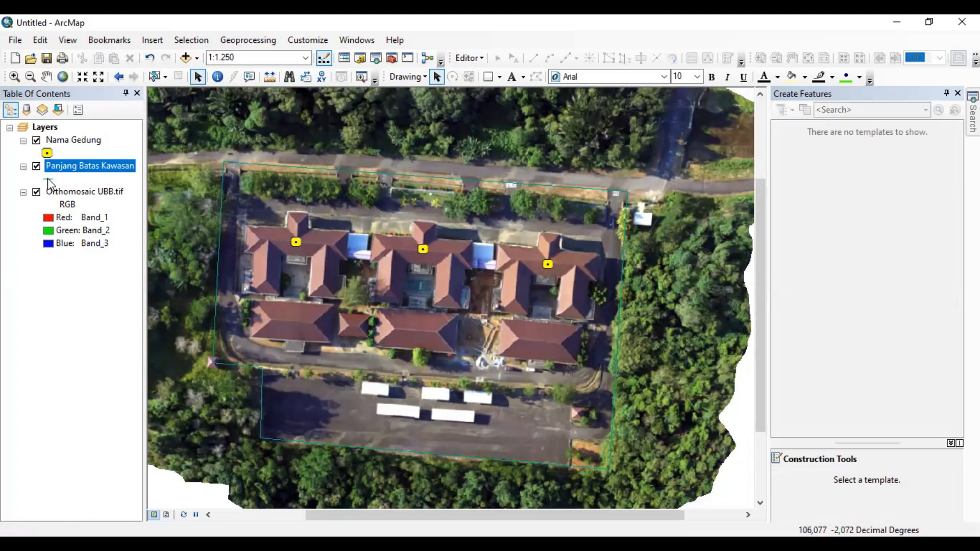
- Change the Panjang Batas Kawasan line symbol to Stacked Multi Roadway
{"action": "left_click", "coordinate": [49, 180]}
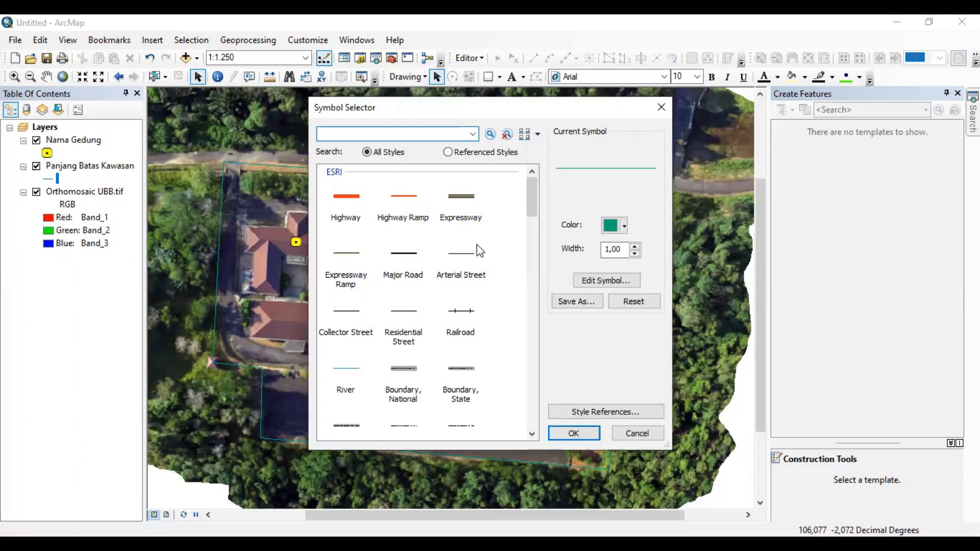
{"action": "left_click_drag", "start_coordinate": [527, 199], "coordinate": [532, 250]}
{"action": "left_click", "coordinate": [349, 285]}
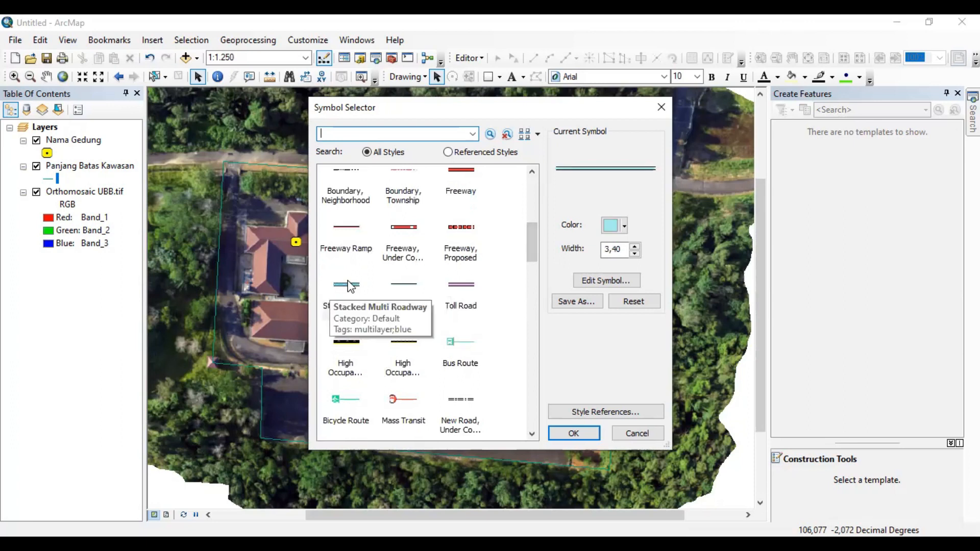
{"action": "left_click", "coordinate": [566, 433]}
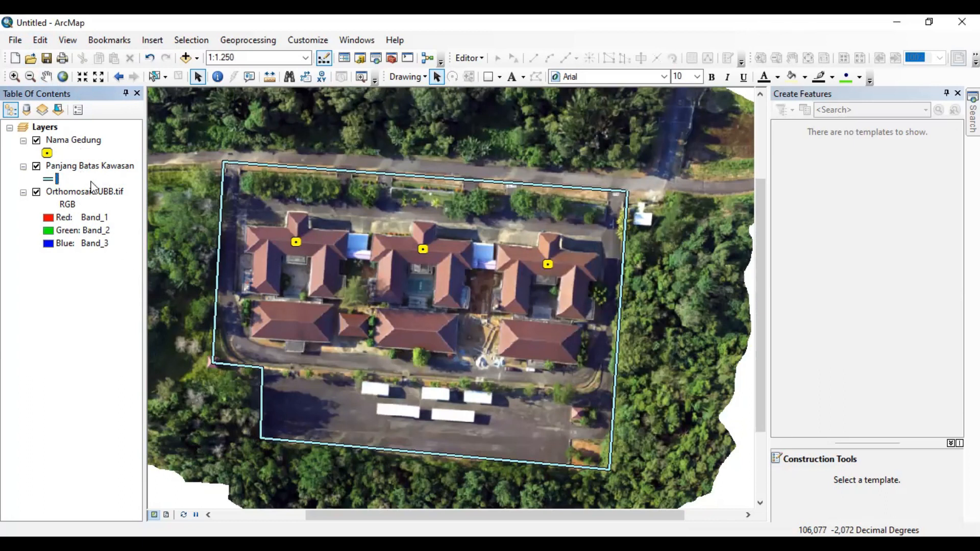
- Add a field named Panjang of type Double to the Panjang Batas Kawasan attribute table
{"action": "left_click", "coordinate": [73, 170]}
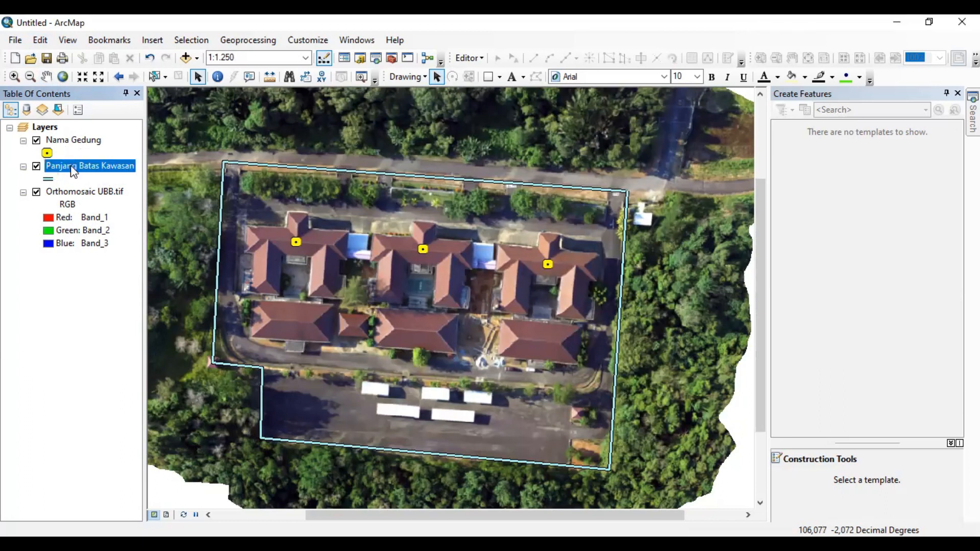
{"action": "right_click", "coordinate": [74, 171]}
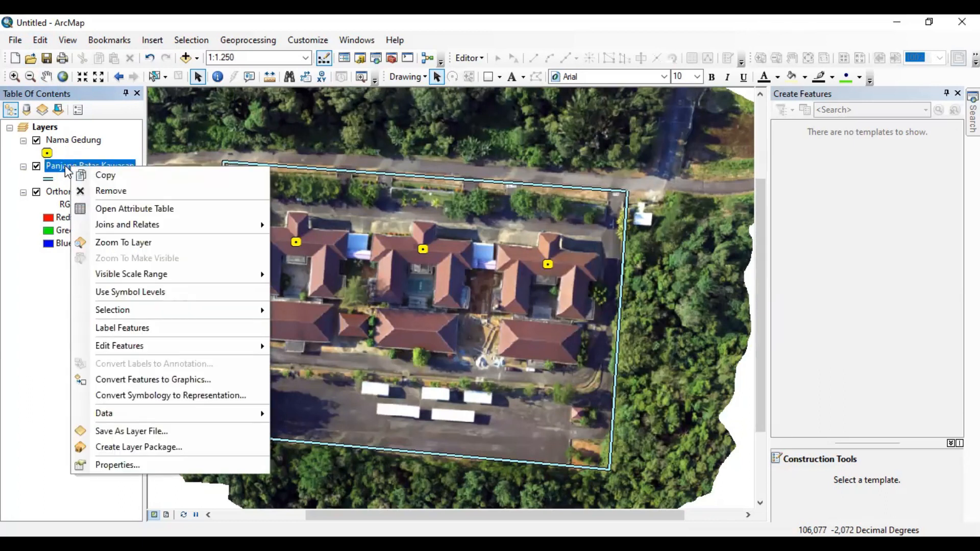
{"action": "left_click", "coordinate": [120, 210]}
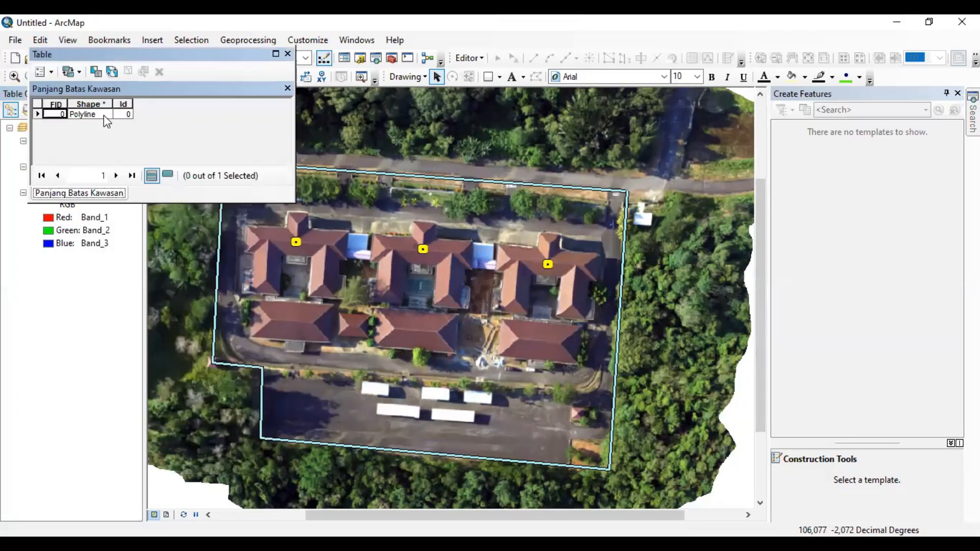
{"action": "left_click", "coordinate": [49, 73]}
{"action": "left_click", "coordinate": [76, 172]}
{"action": "type", "text": "Panjang"}
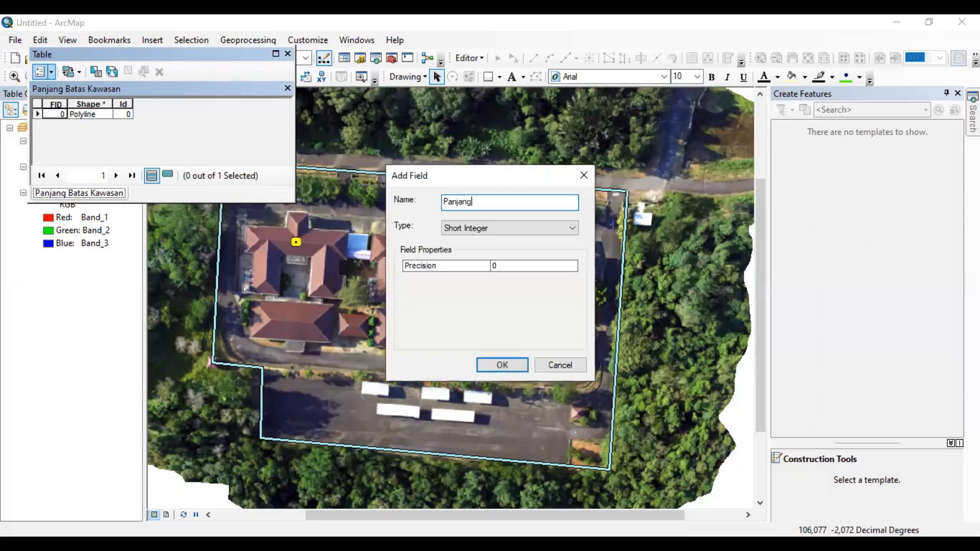
{"action": "left_click", "coordinate": [463, 229]}
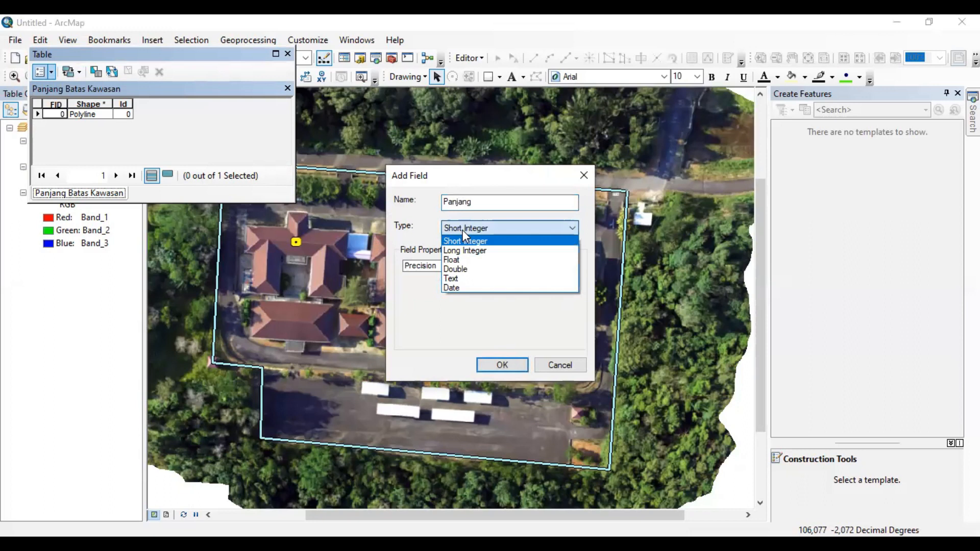
{"action": "left_click", "coordinate": [470, 270]}
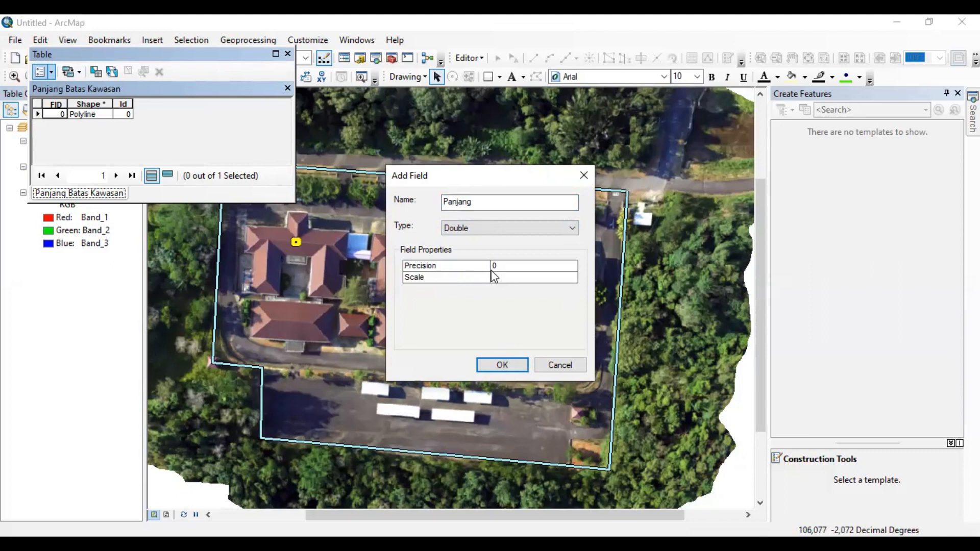
{"action": "left_click", "coordinate": [519, 367]}
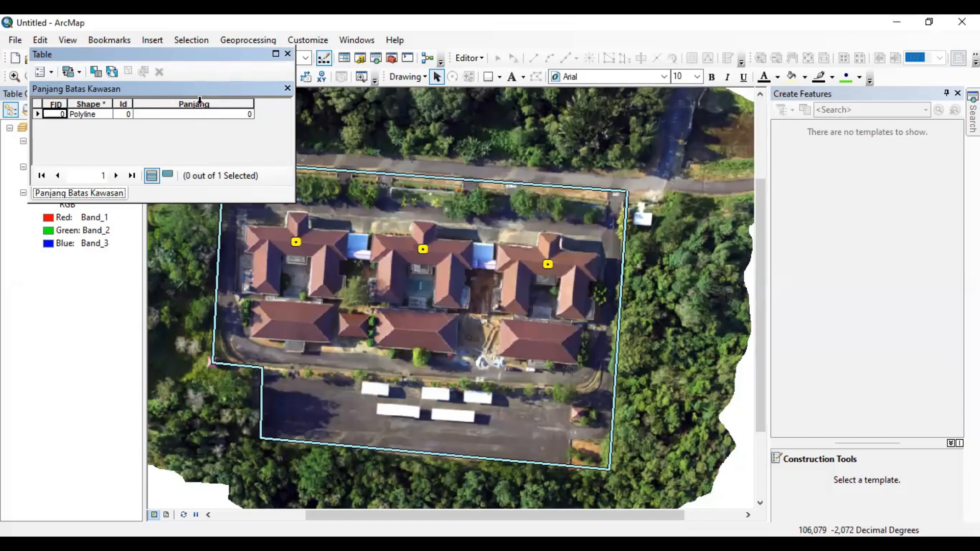
- Calculate the boundary's length in meters into the Panjang field using the data source's coordinate system, and close the table
{"action": "left_click", "coordinate": [203, 101]}
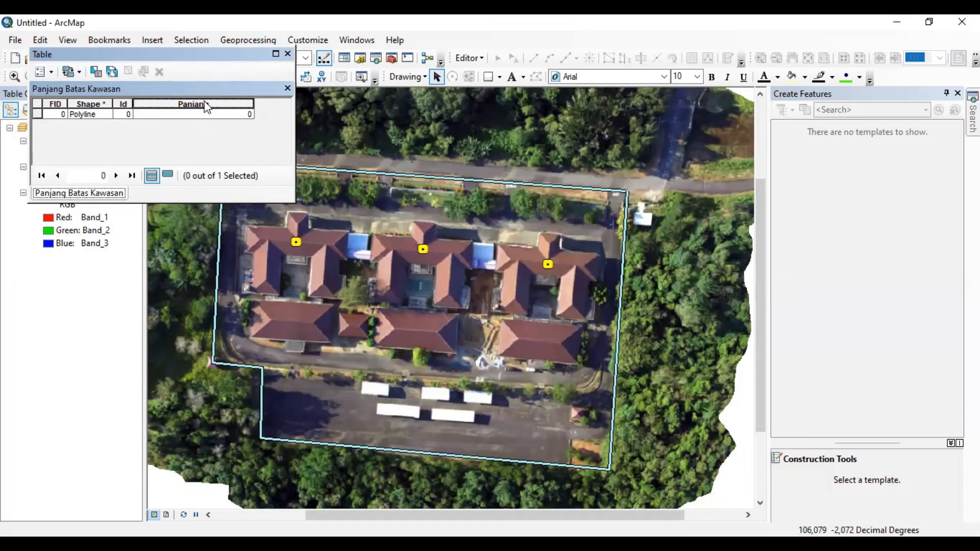
{"action": "right_click", "coordinate": [199, 107]}
{"action": "left_click", "coordinate": [196, 104]}
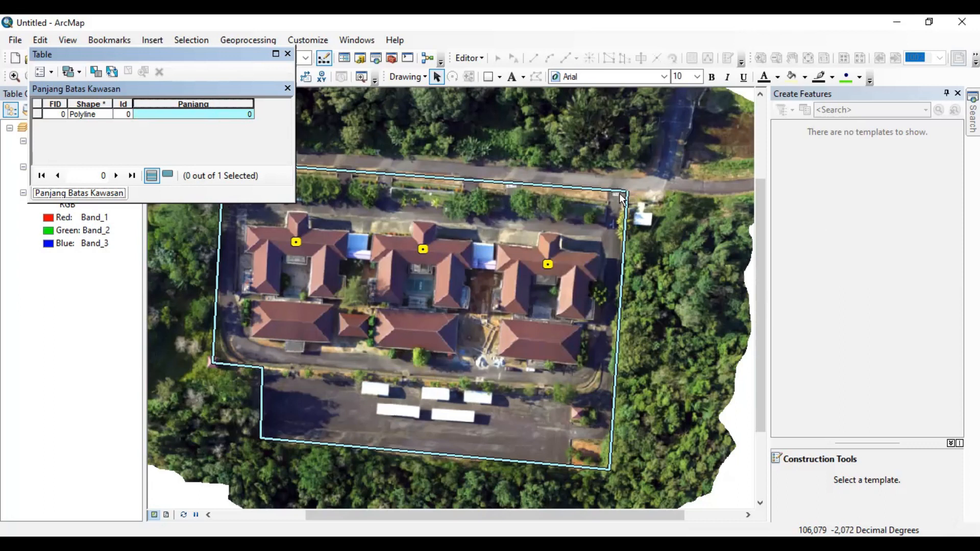
{"action": "right_click", "coordinate": [238, 103]}
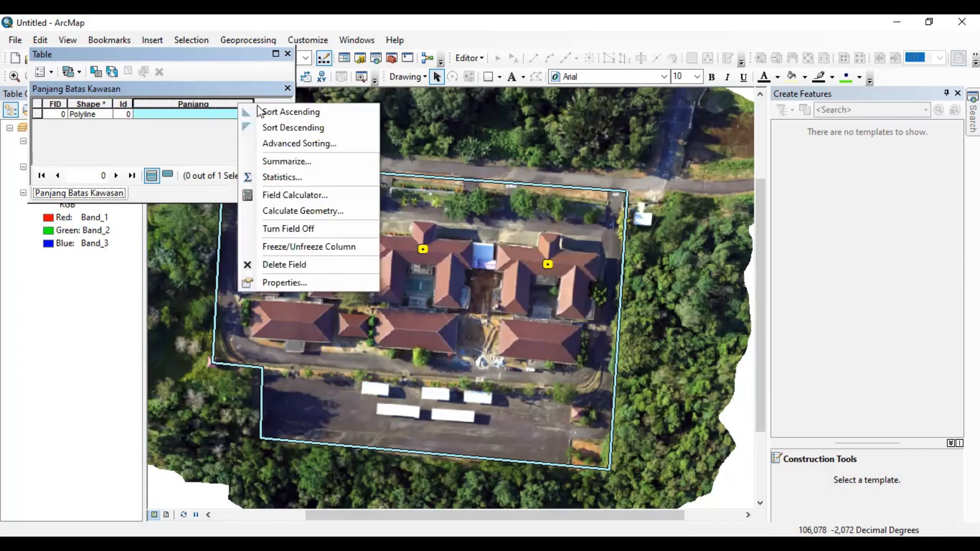
{"action": "left_click", "coordinate": [342, 209]}
{"action": "left_click", "coordinate": [448, 205]}
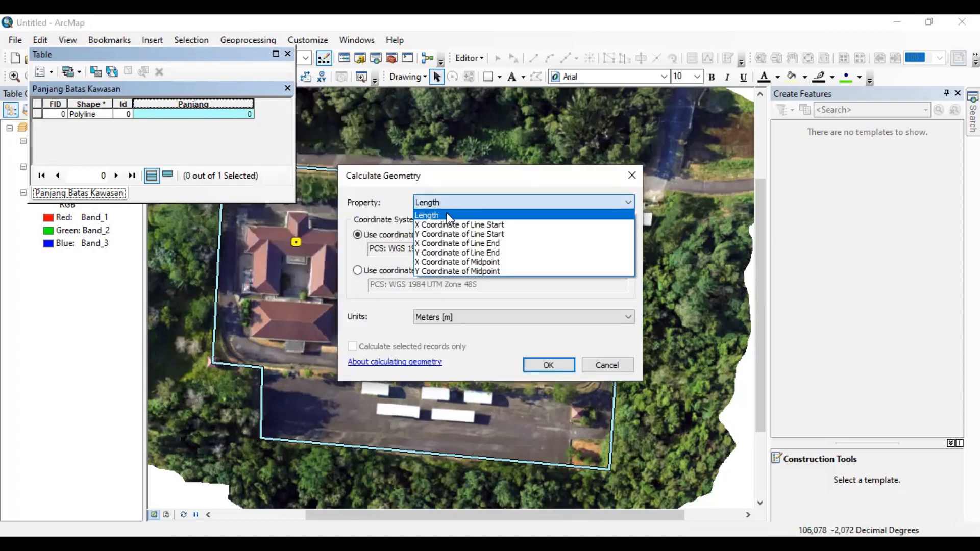
{"action": "left_click", "coordinate": [446, 213]}
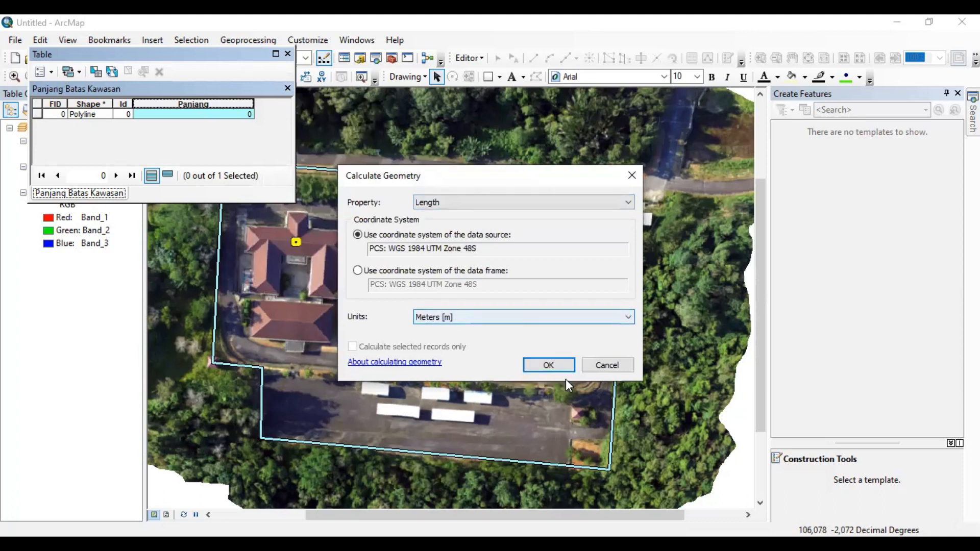
{"action": "left_click", "coordinate": [549, 366]}
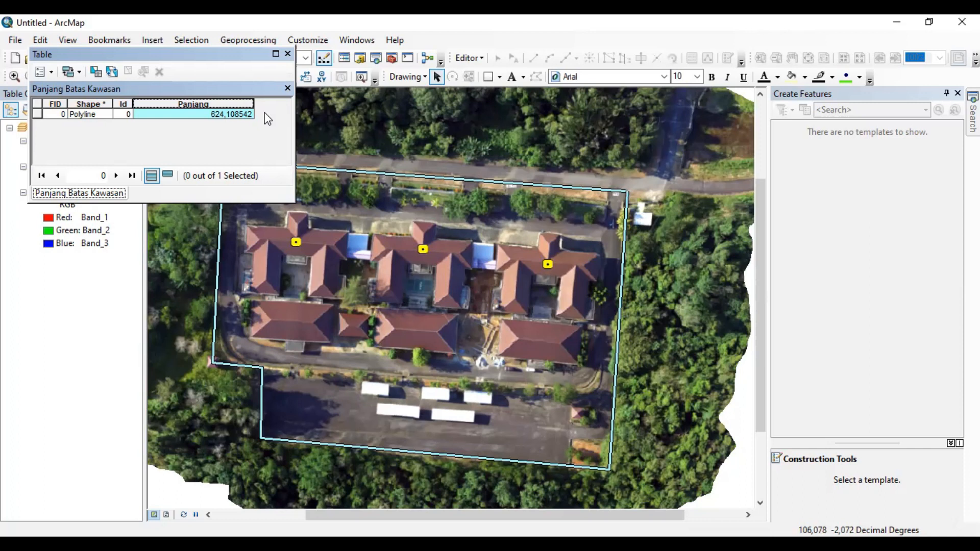
{"action": "left_click", "coordinate": [287, 54]}
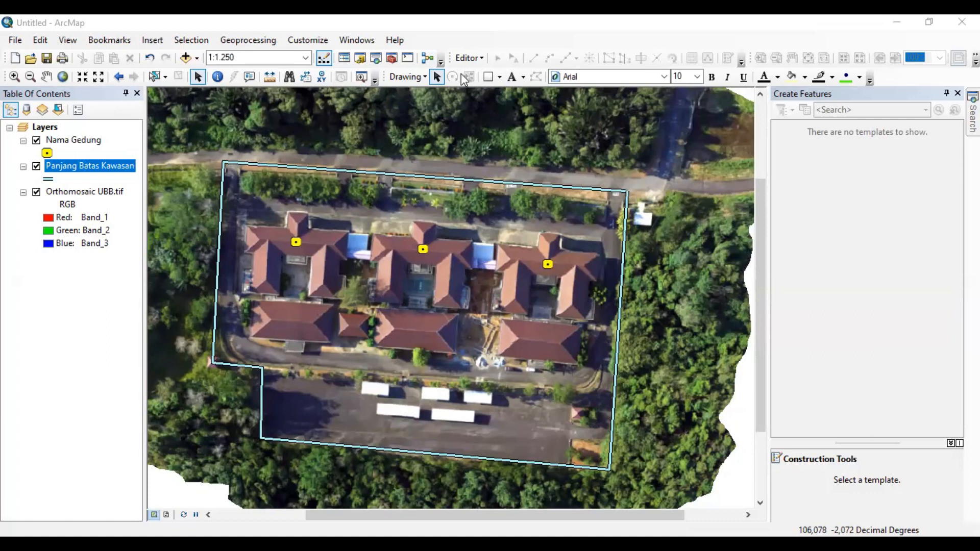
- Set up a new shapefile in the SHP UBB folder named Kawasan FPPB with feature type Polygon
{"action": "left_click", "coordinate": [360, 58]}
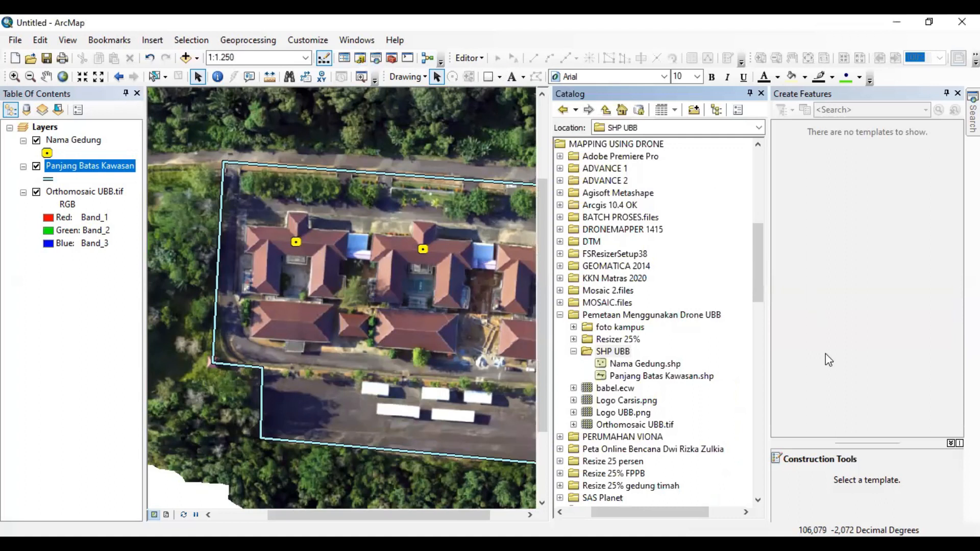
{"action": "right_click", "coordinate": [619, 354]}
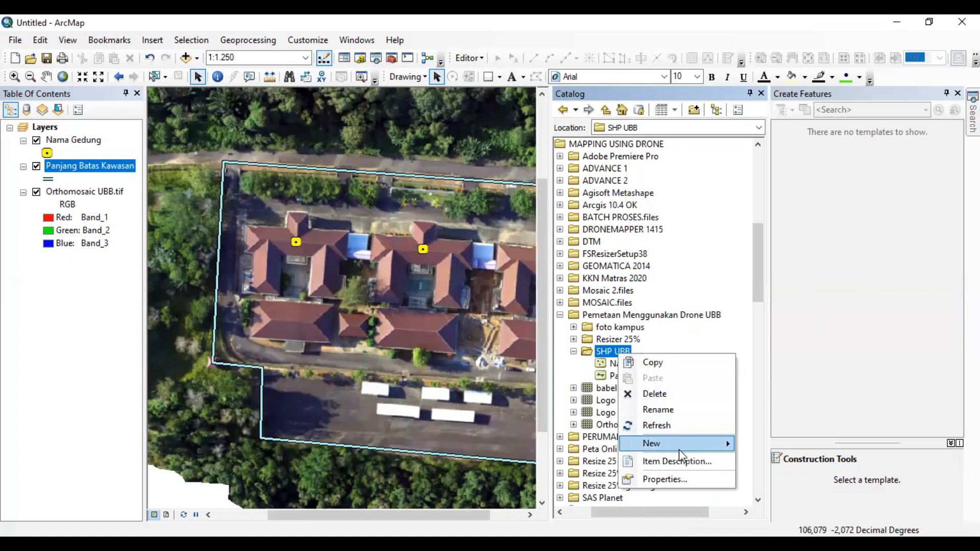
{"action": "mouse_move", "coordinate": [679, 449]}
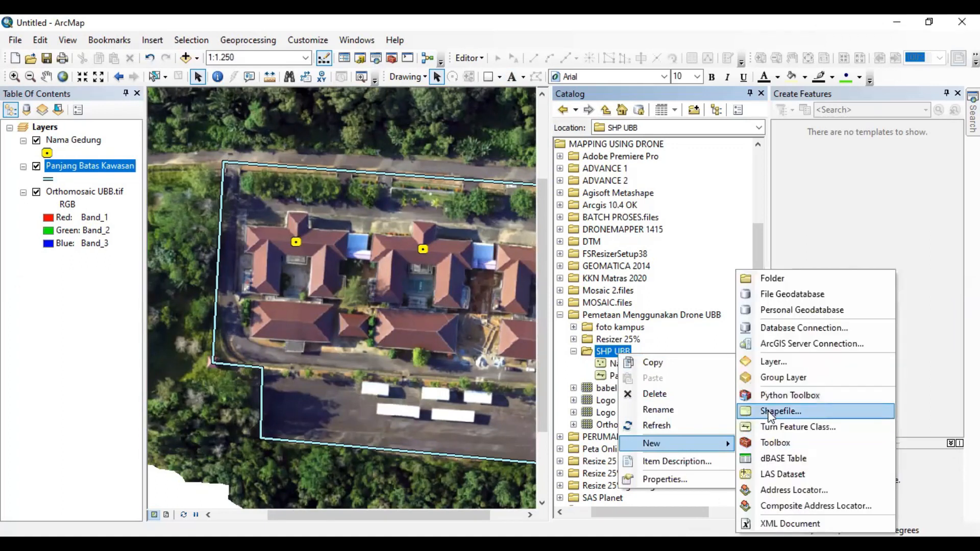
{"action": "left_click", "coordinate": [781, 411]}
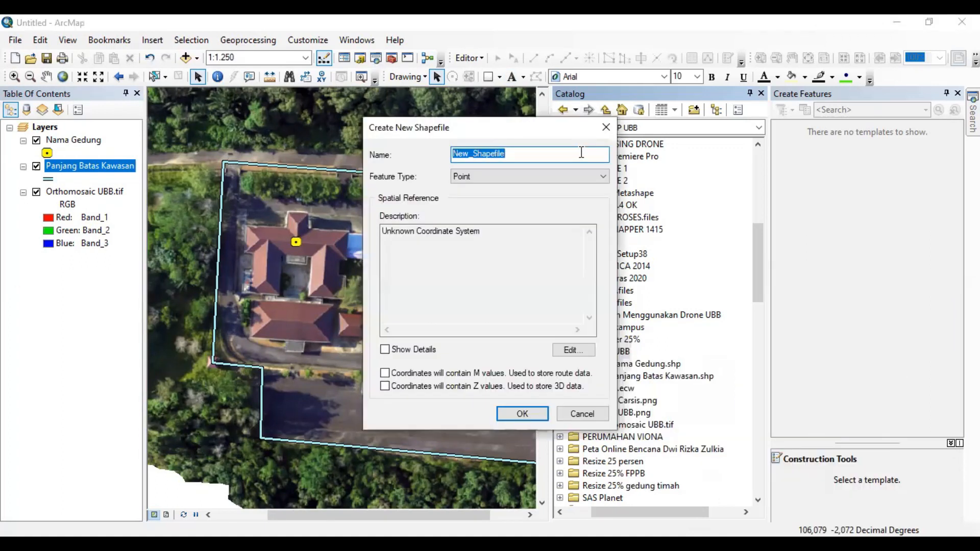
{"action": "type", "text": "Kawasan "}
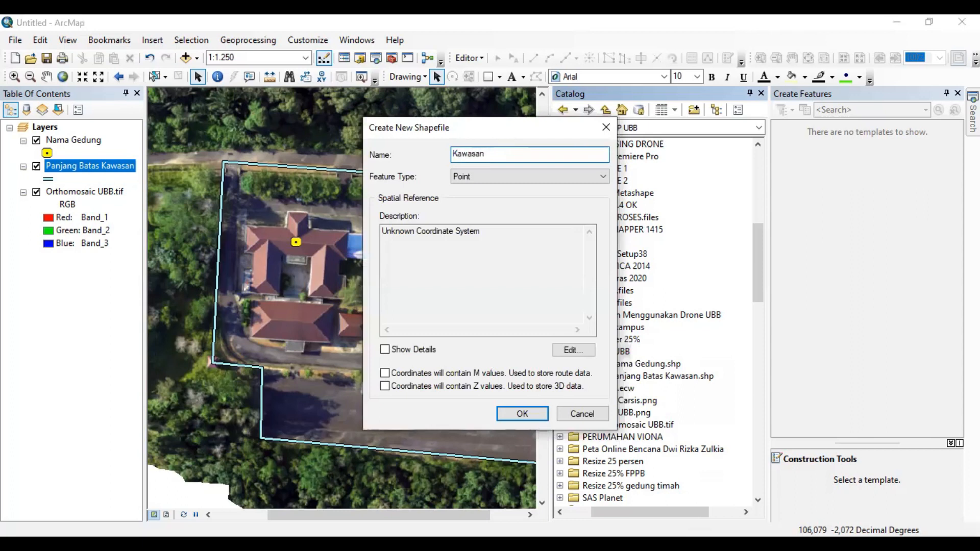
{"action": "type", "text": "FPPB"}
{"action": "left_click", "coordinate": [527, 176]}
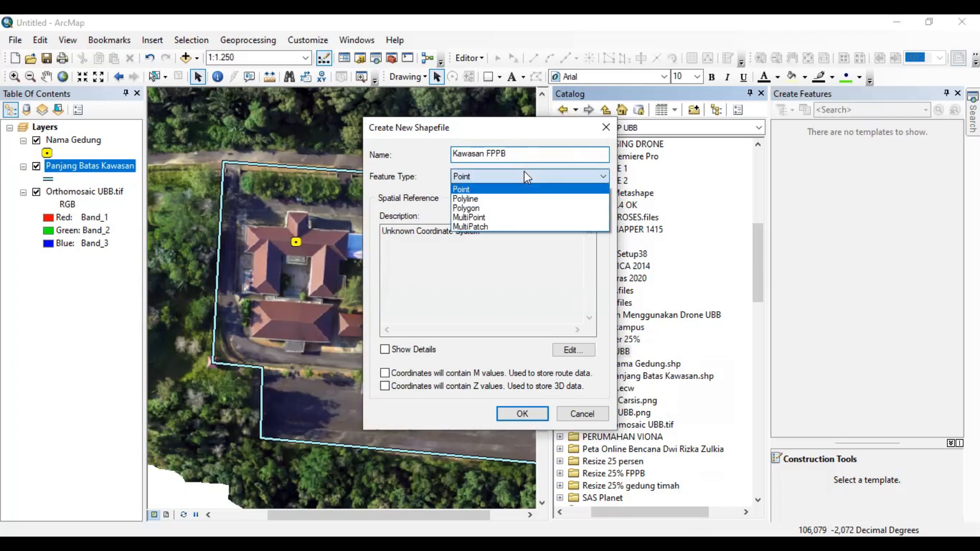
{"action": "left_click", "coordinate": [528, 208]}
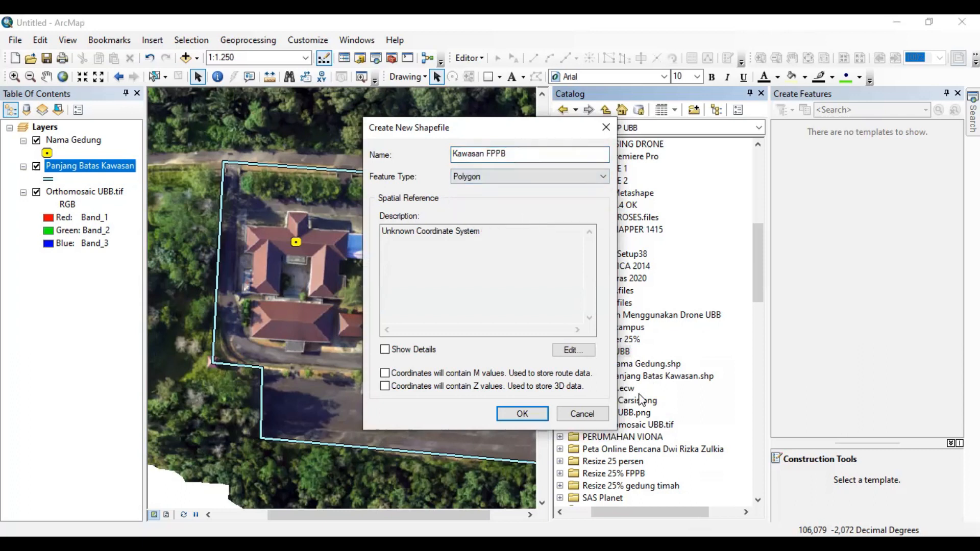
- Assign WGS 1984 UTM Zone 48S to the new shapefile, create it, and close the Catalog and Create Features windows
{"action": "left_click", "coordinate": [586, 354]}
{"action": "left_click", "coordinate": [456, 171]}
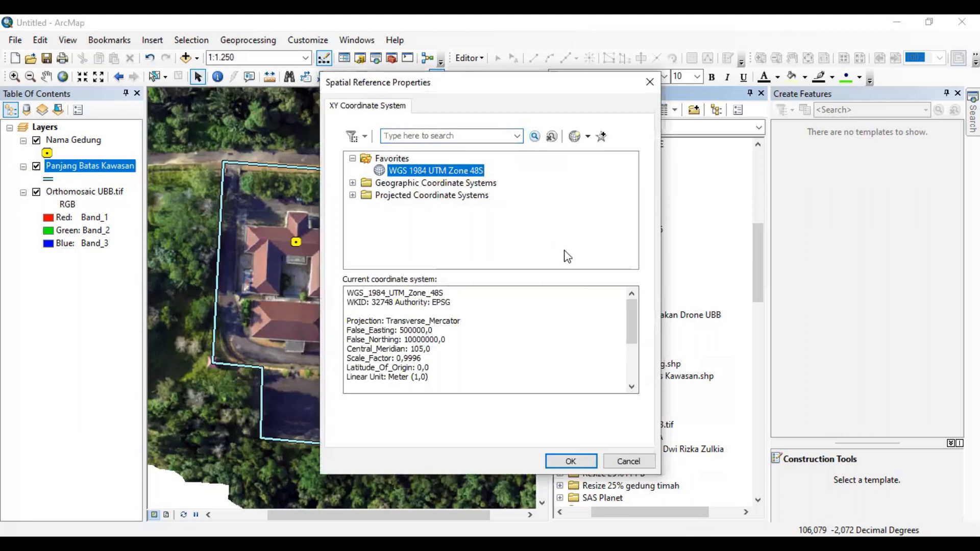
{"action": "left_click", "coordinate": [584, 465]}
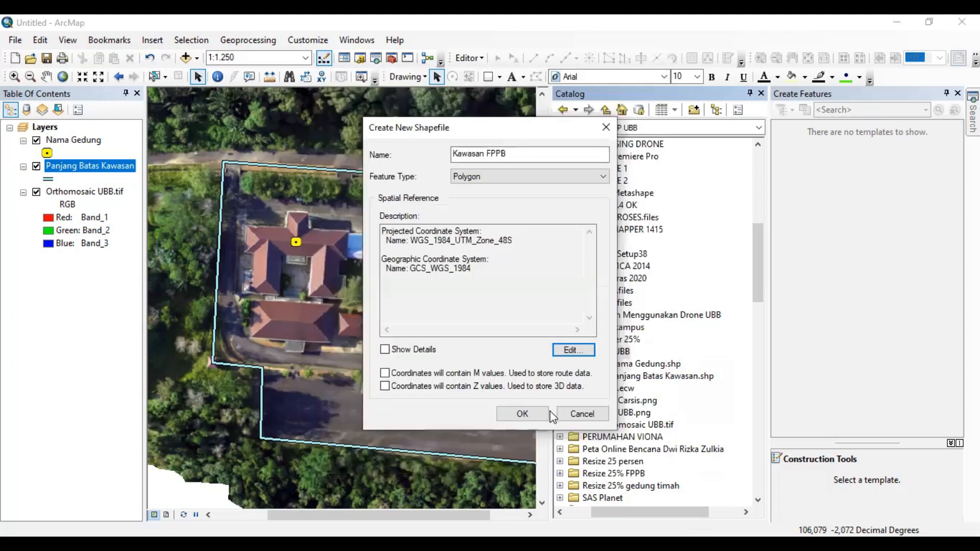
{"action": "left_click", "coordinate": [538, 413]}
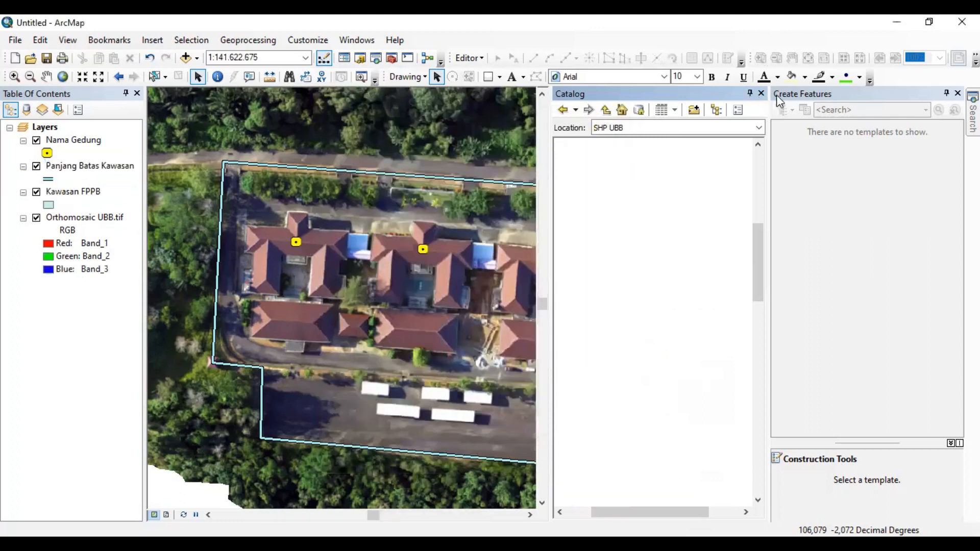
{"action": "left_click", "coordinate": [761, 93]}
{"action": "left_click", "coordinate": [958, 94]}
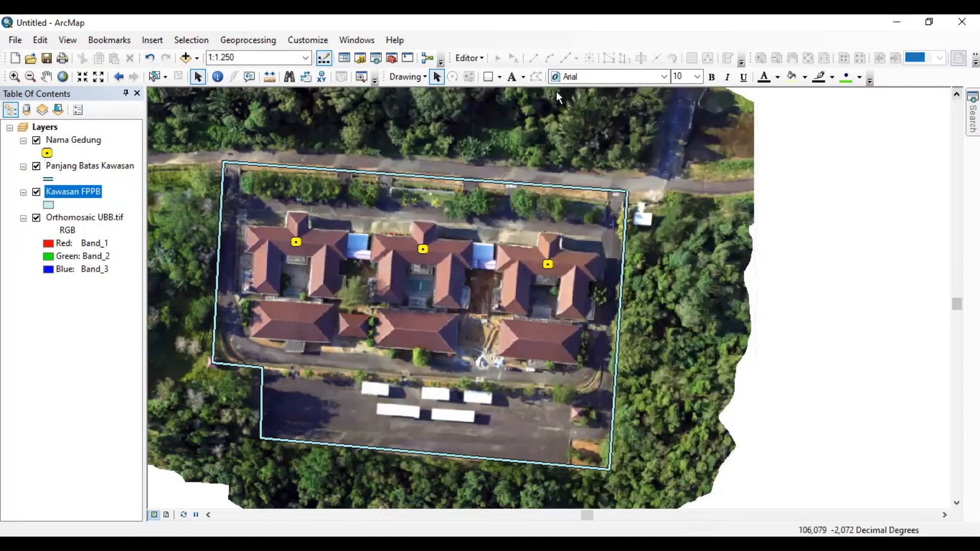
- Start an edit session and activate the Kawasan FPPB polygon template for creating features
{"action": "left_click", "coordinate": [469, 58]}
{"action": "left_click", "coordinate": [488, 74]}
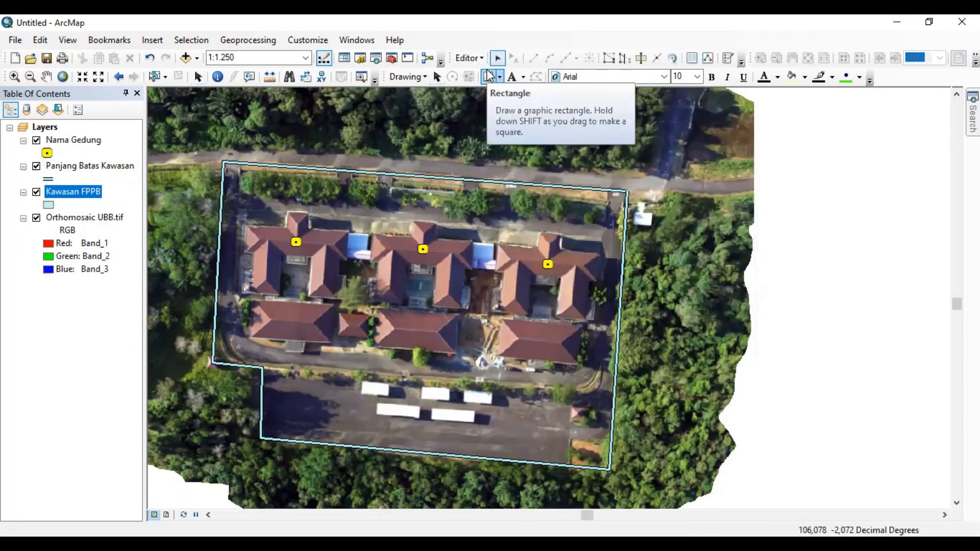
{"action": "left_click", "coordinate": [729, 60]}
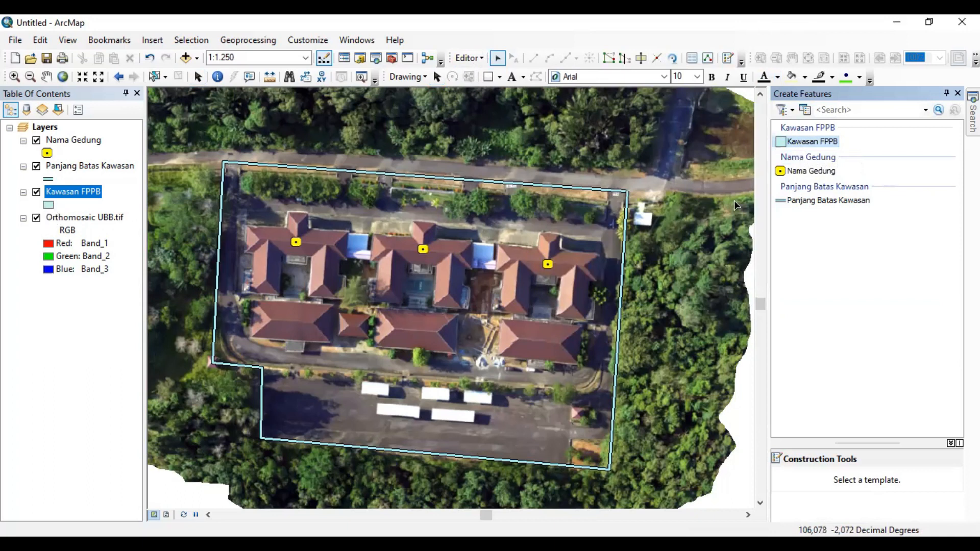
{"action": "left_click", "coordinate": [809, 143]}
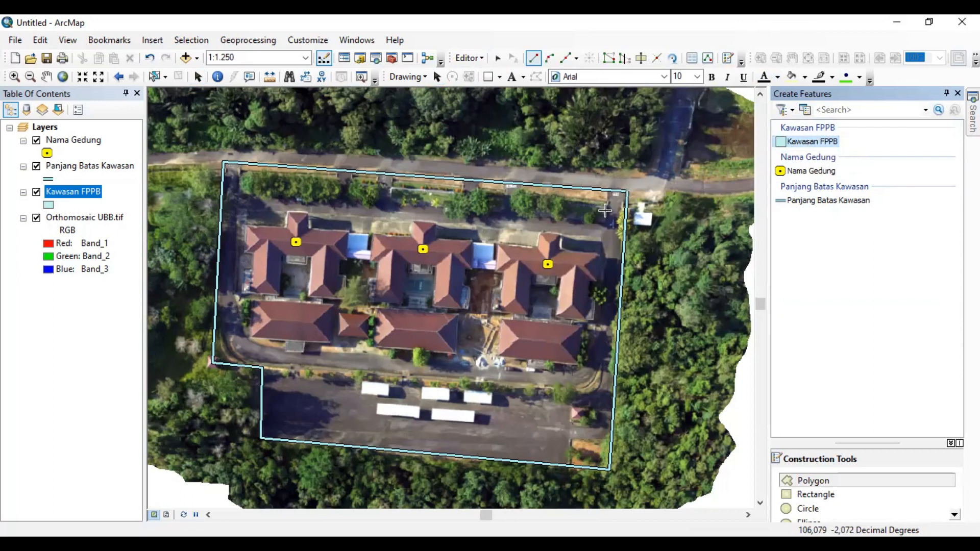
- Digitize the Kawasan FPPB polygon by snapping to all six corners of the Panjang Batas Kawasan boundary line, and finish the sketch
{"action": "scroll", "coordinate": [592, 211], "scroll_direction": "up", "scroll_amount": 1}
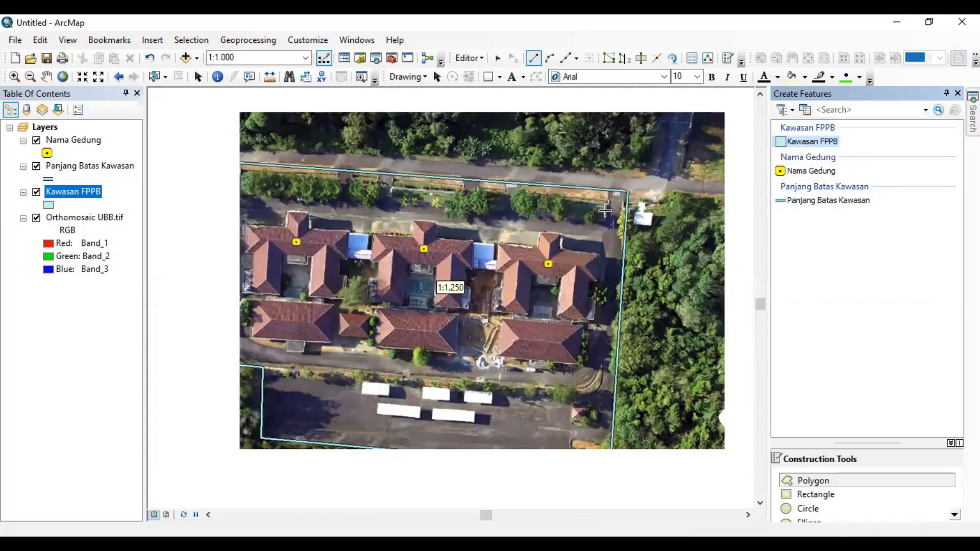
{"action": "scroll", "coordinate": [630, 212], "scroll_direction": "up", "scroll_amount": 1}
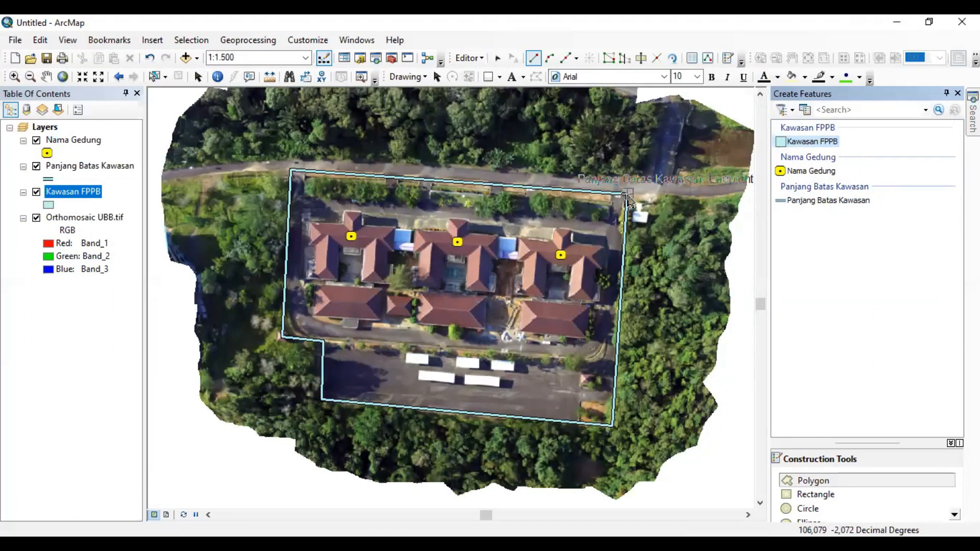
{"action": "left_click", "coordinate": [627, 195]}
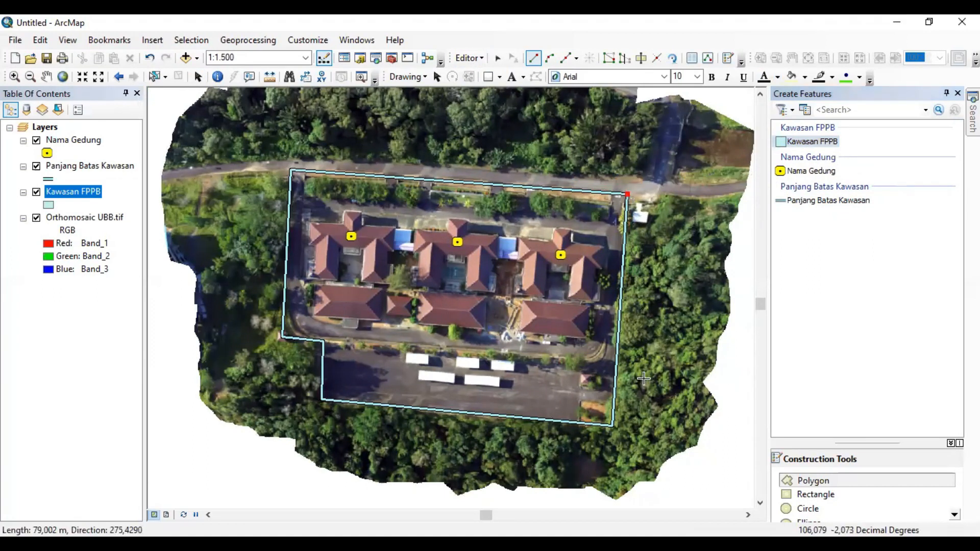
{"action": "left_click", "coordinate": [613, 425]}
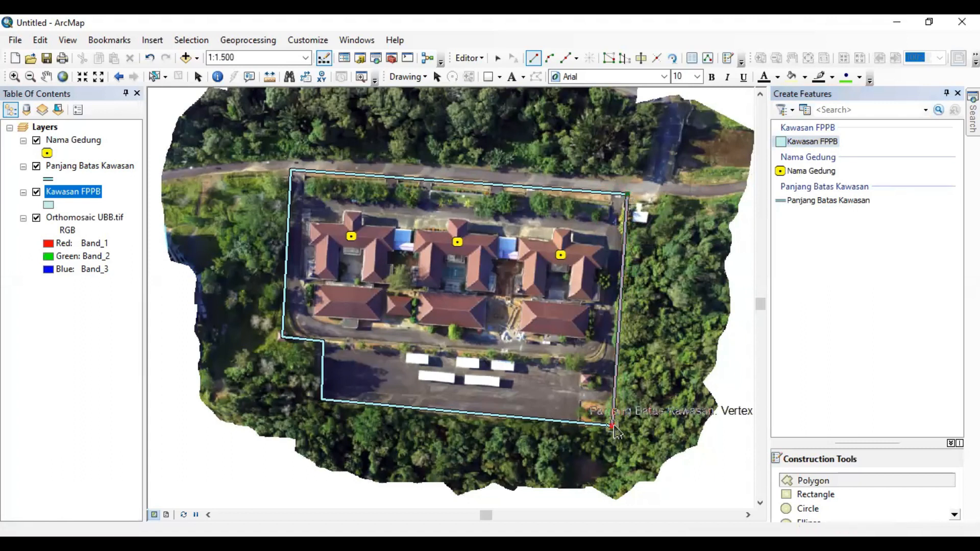
{"action": "left_click", "coordinate": [322, 399]}
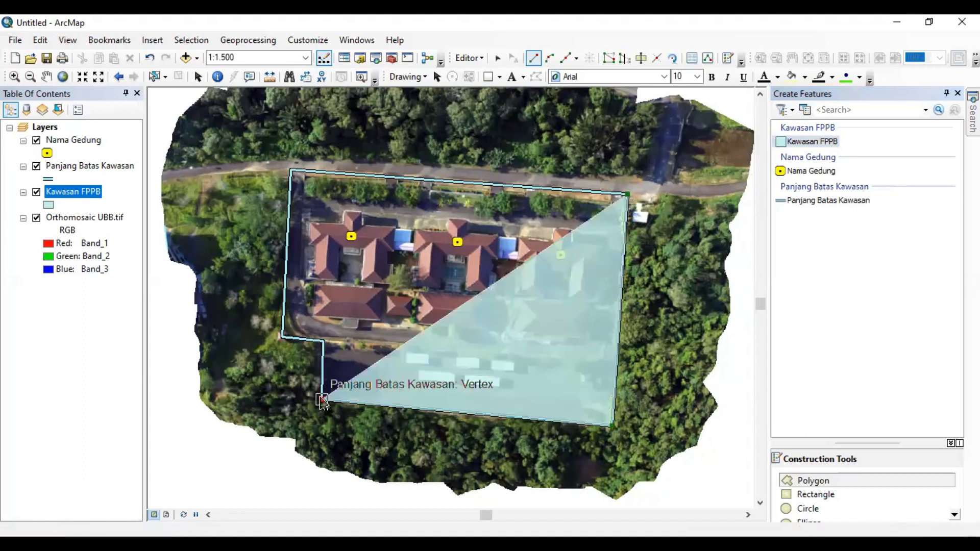
{"action": "left_click", "coordinate": [323, 340]}
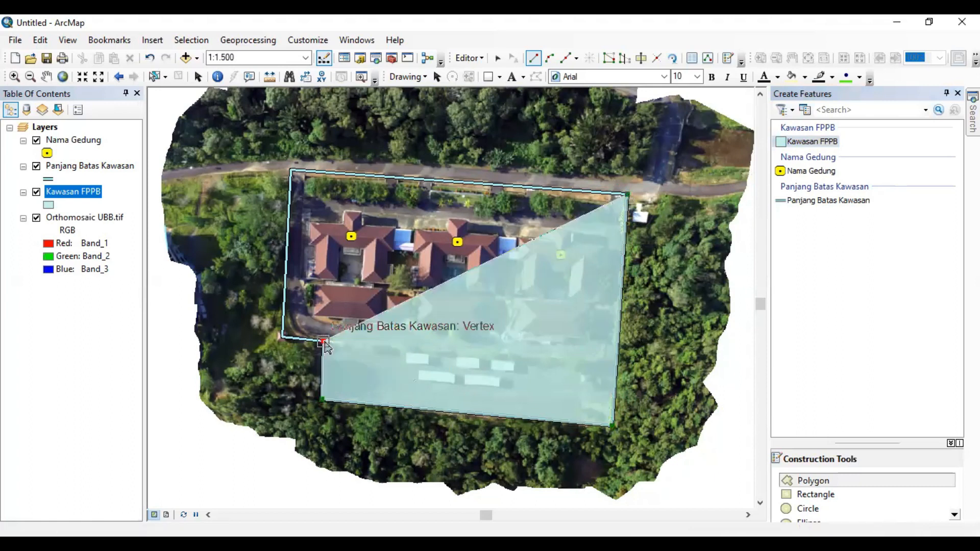
{"action": "left_click", "coordinate": [282, 336]}
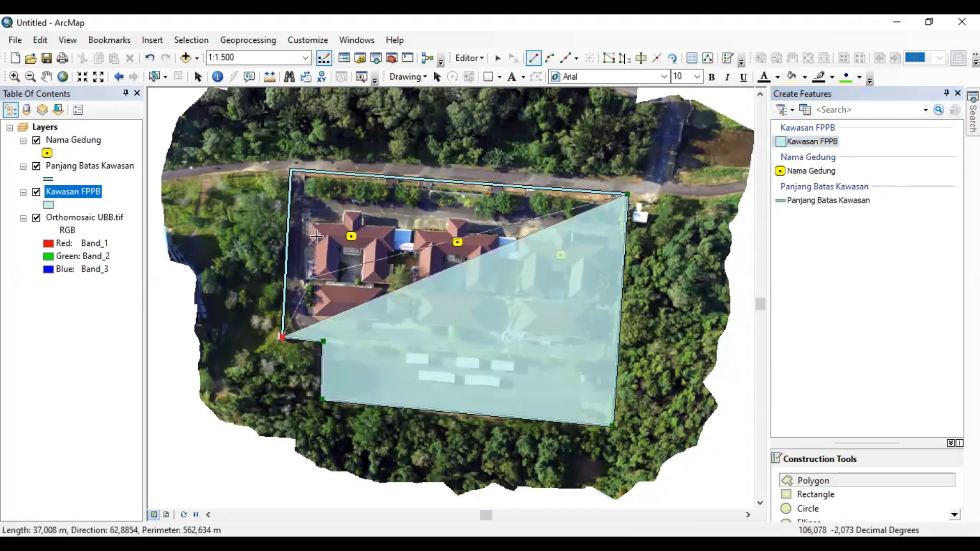
{"action": "left_click", "coordinate": [292, 171]}
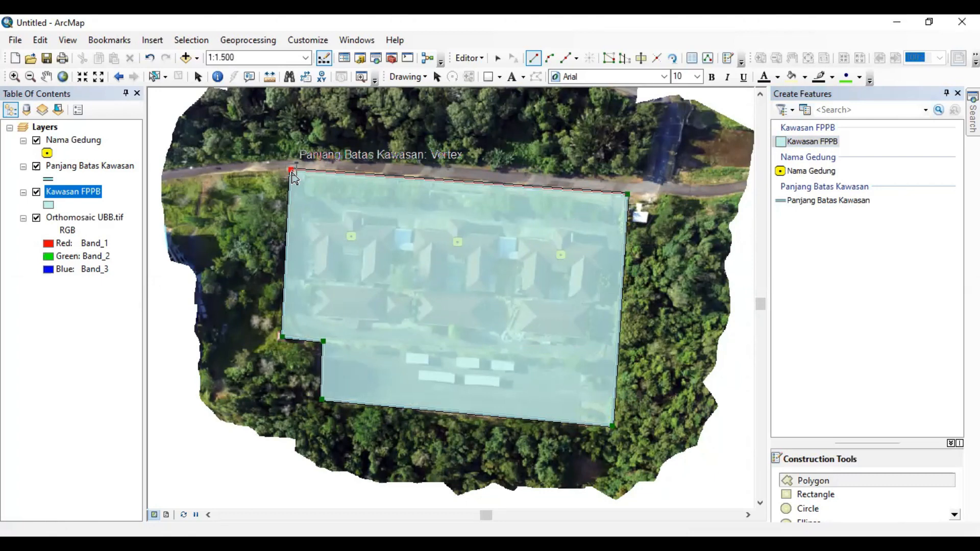
{"action": "double_click", "coordinate": [293, 172]}
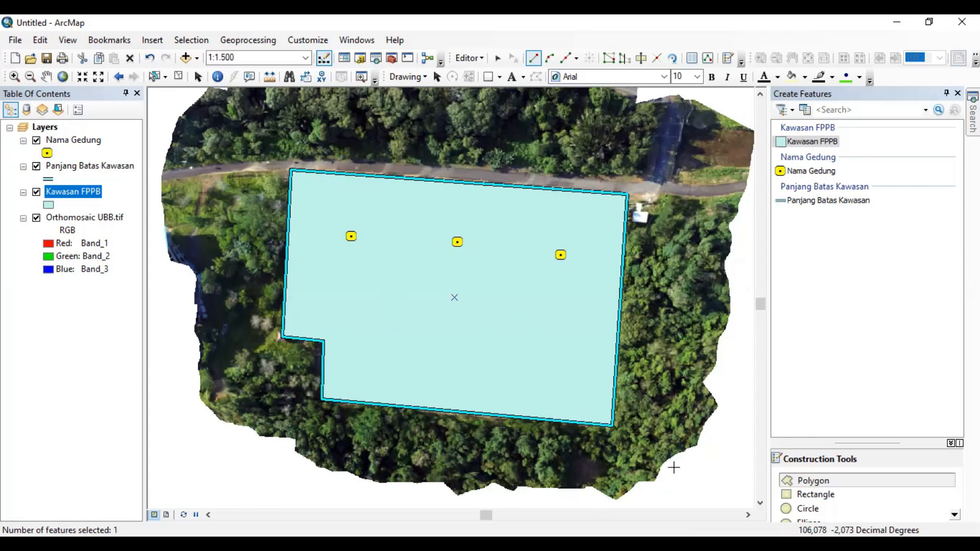
- Change the Kawasan FPPB layer's symbol to 10% Simple hatch
{"action": "left_click", "coordinate": [49, 205]}
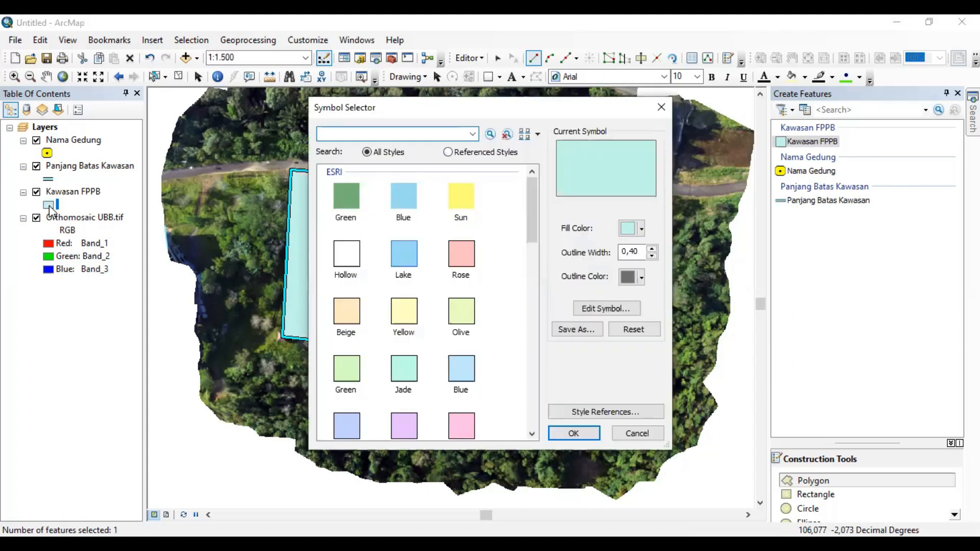
{"action": "mouse_move", "coordinate": [531, 224]}
{"action": "left_mouse_down"}
{"action": "mouse_move", "coordinate": [524, 246]}
{"action": "mouse_move", "coordinate": [535, 323]}
{"action": "mouse_move", "coordinate": [522, 338]}
{"action": "mouse_move", "coordinate": [534, 412]}
{"action": "left_mouse_up"}
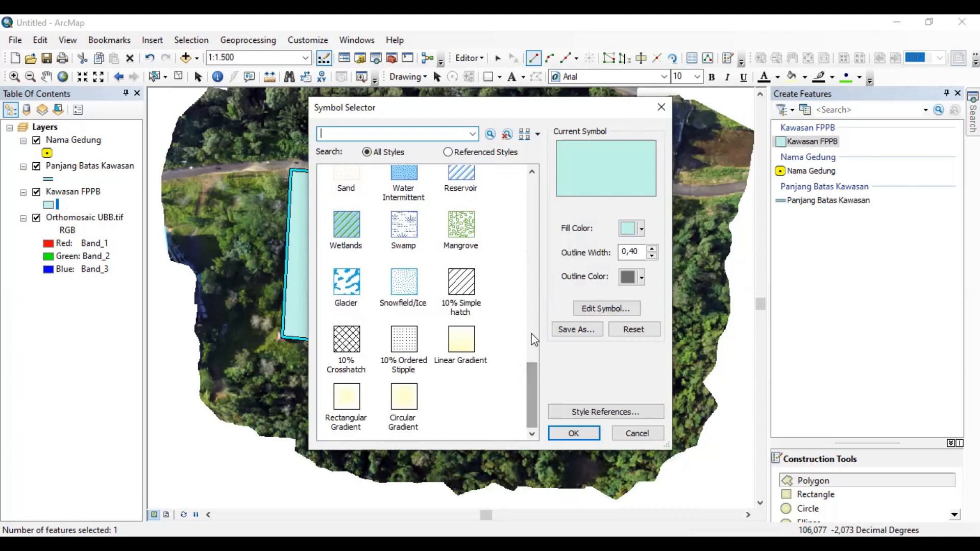
{"action": "left_click", "coordinate": [466, 286]}
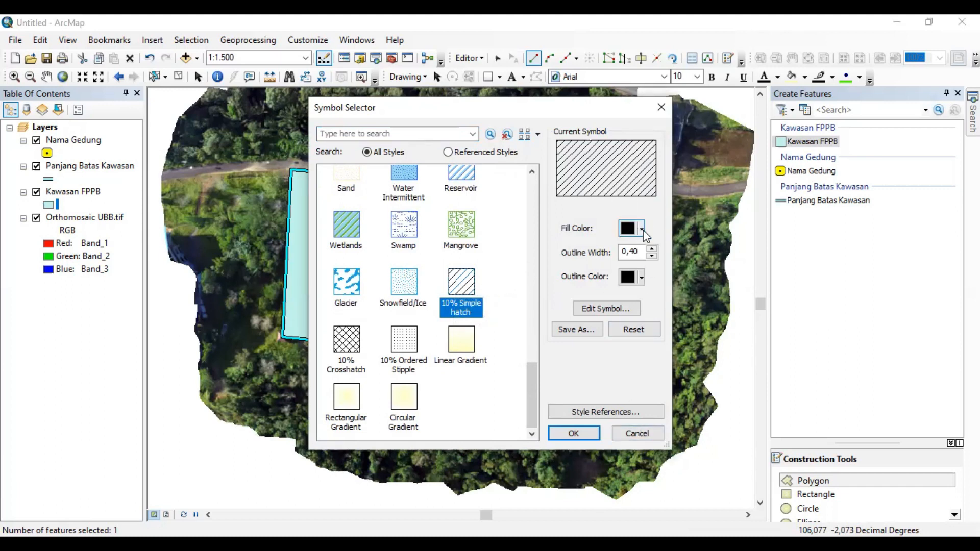
{"action": "left_click", "coordinate": [596, 433]}
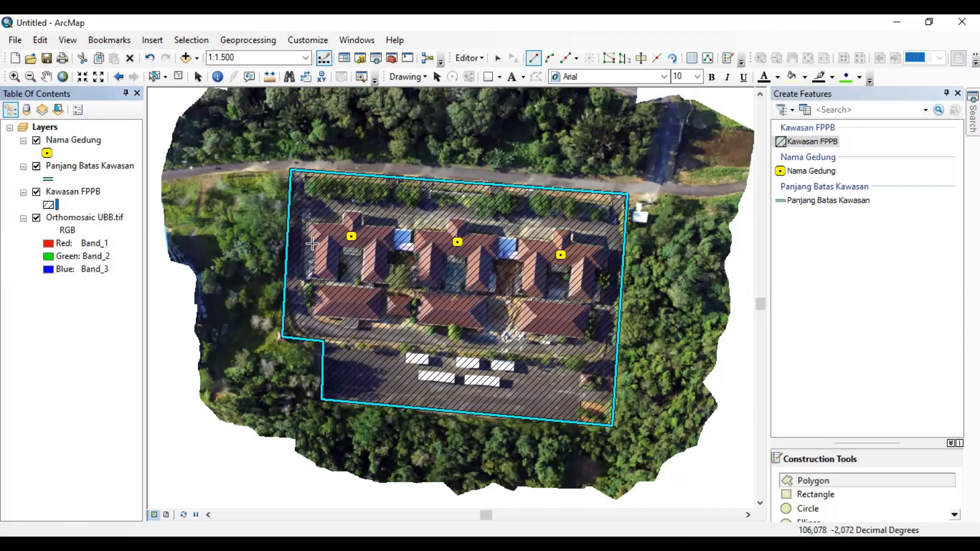
- Stop the edit session and save the edits
{"action": "left_click", "coordinate": [466, 57]}
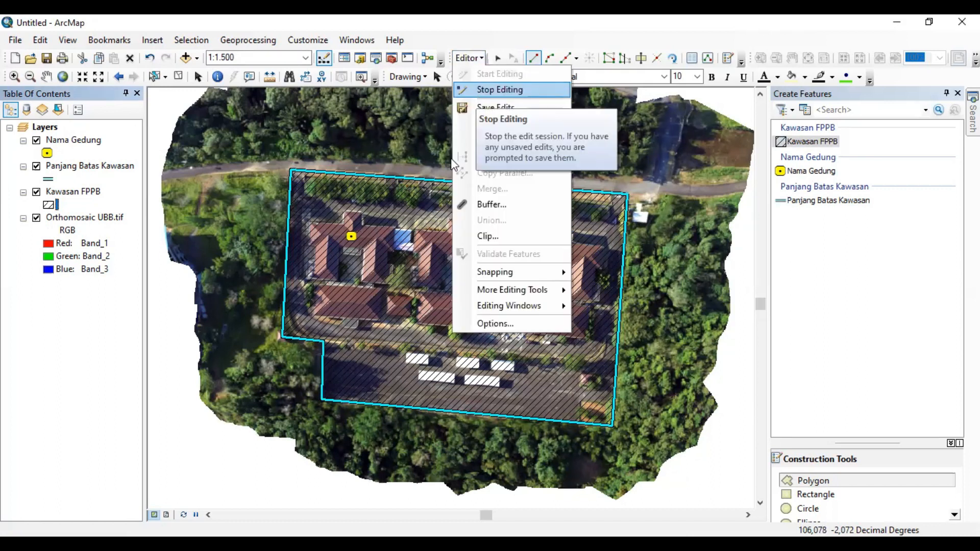
{"action": "left_click", "coordinate": [480, 95]}
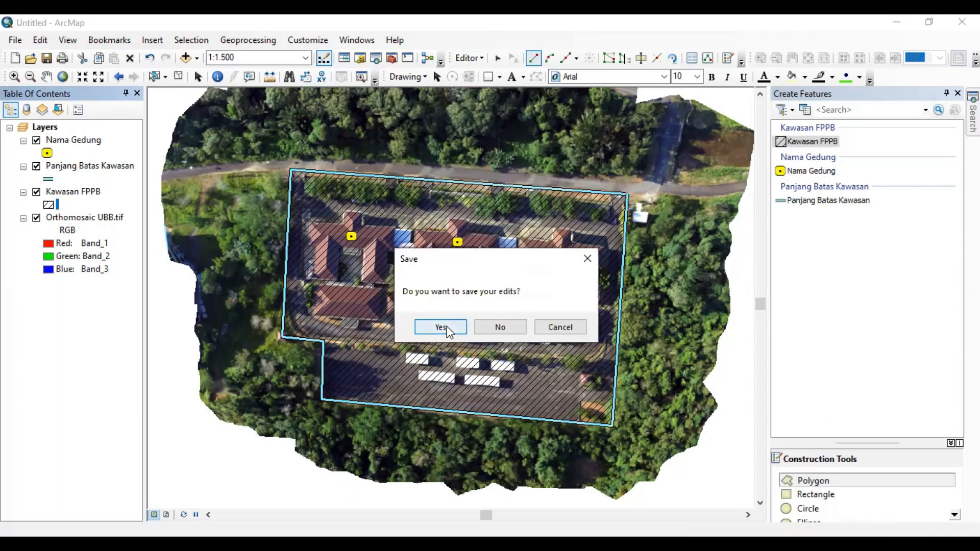
{"action": "left_click", "coordinate": [442, 328]}
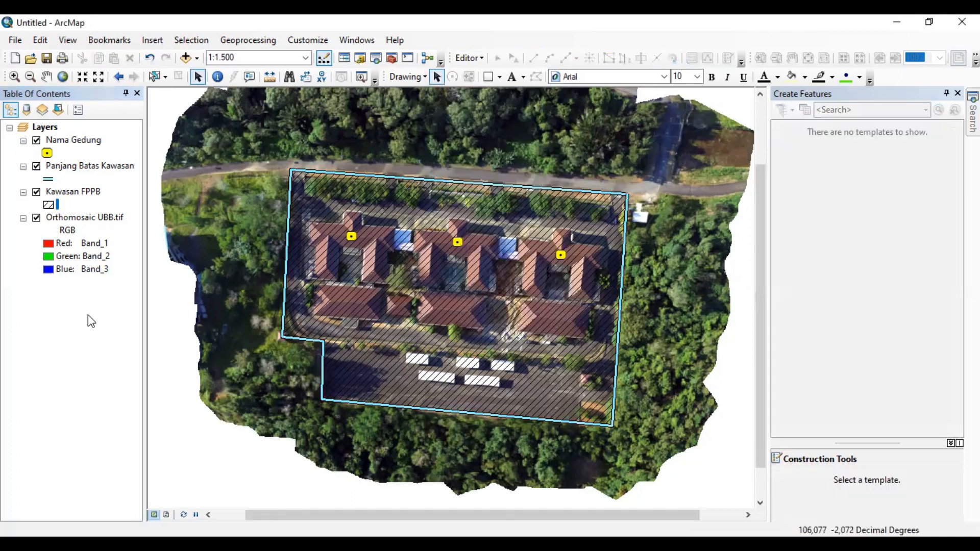
- Add a field named Luas of type Double to the Kawasan FPPB attribute table
{"action": "left_click", "coordinate": [75, 194]}
{"action": "right_click", "coordinate": [76, 194]}
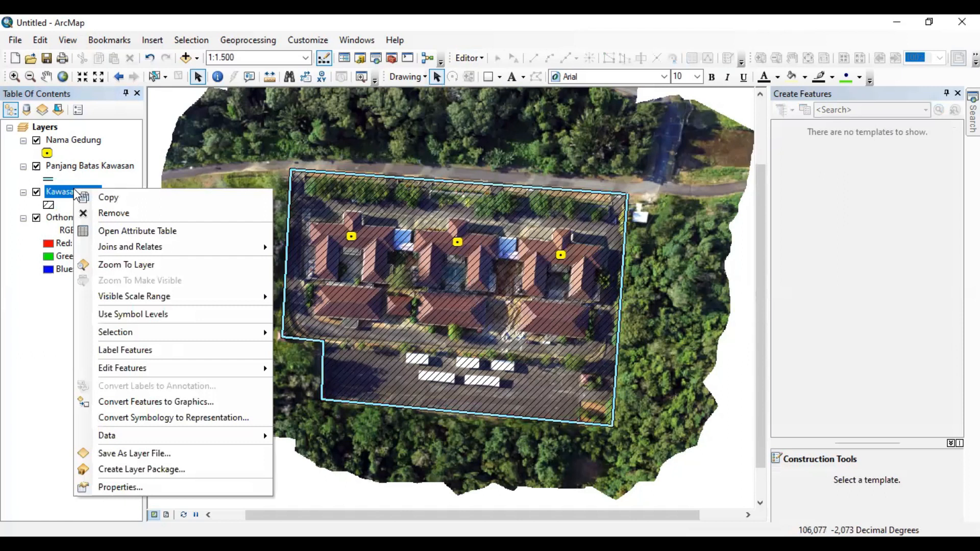
{"action": "left_click", "coordinate": [132, 231]}
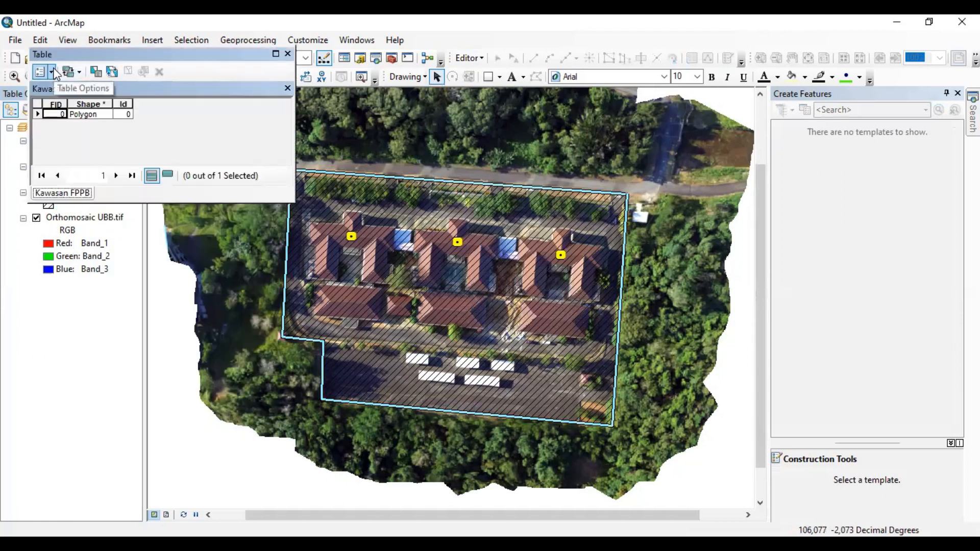
{"action": "left_click", "coordinate": [53, 72]}
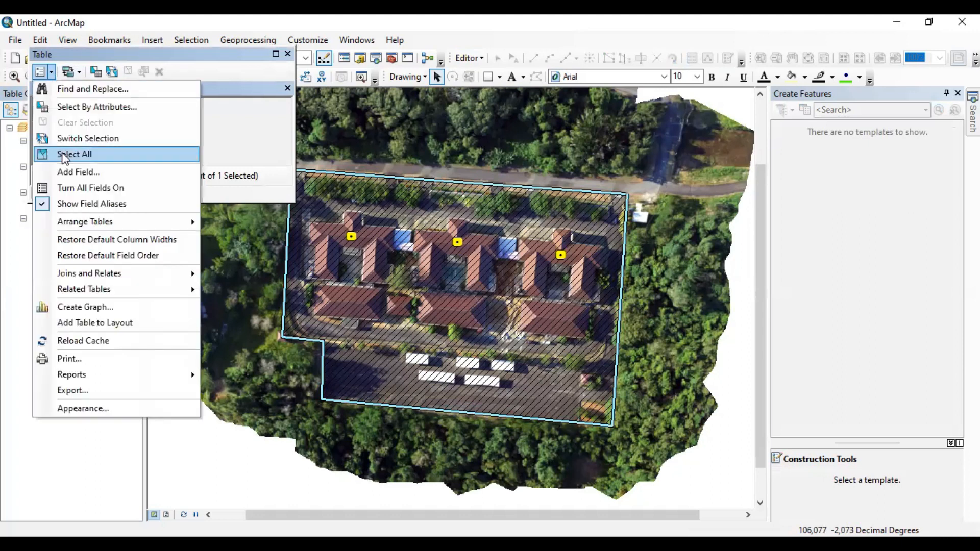
{"action": "left_click", "coordinate": [74, 173]}
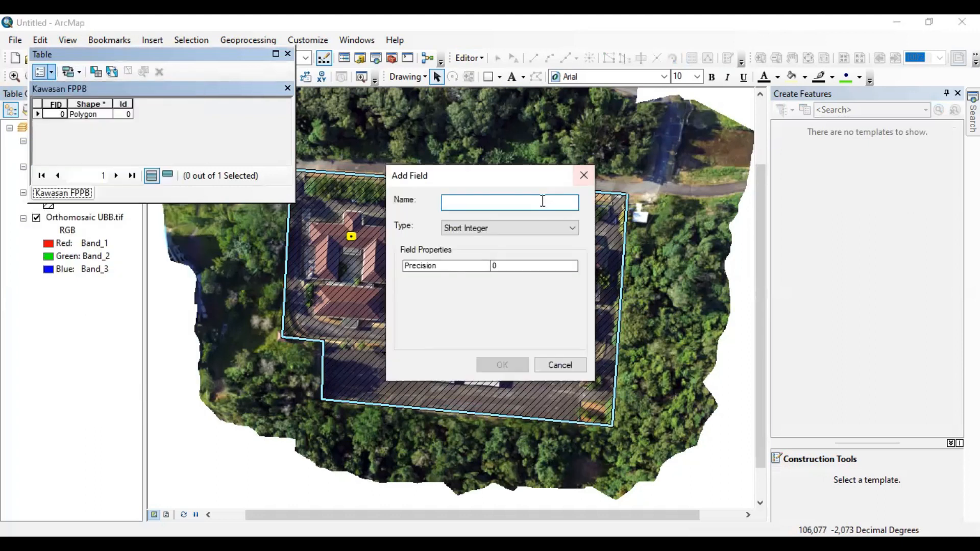
{"action": "type", "text": "Luas"}
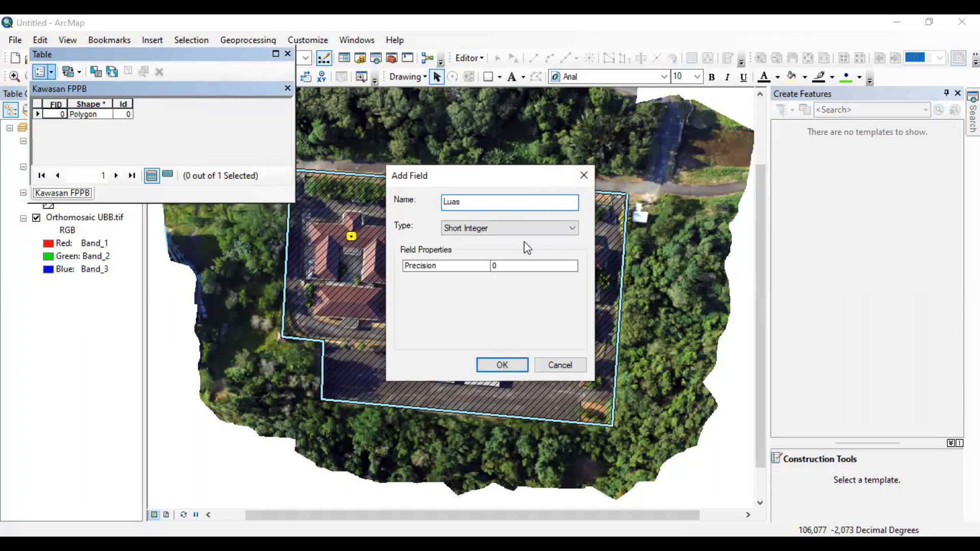
{"action": "left_click", "coordinate": [512, 227]}
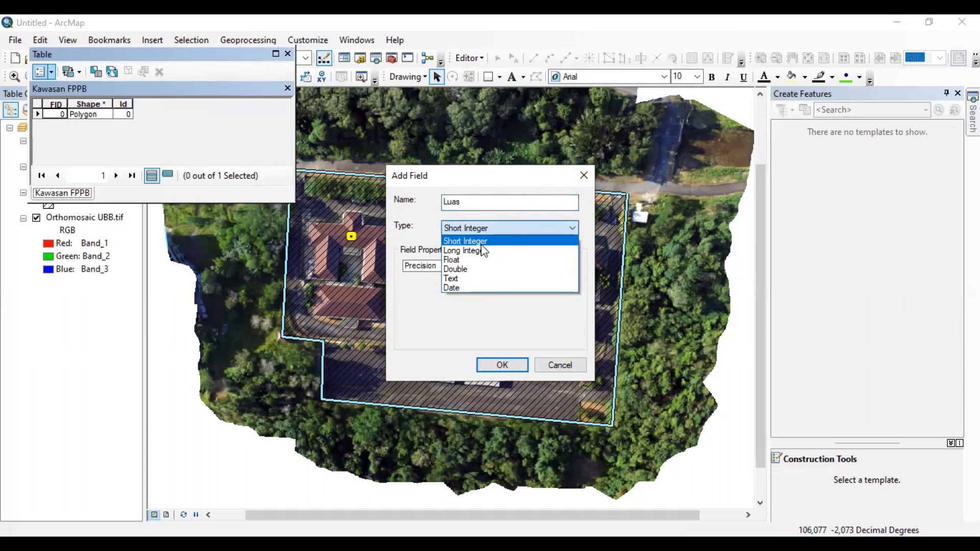
{"action": "left_click", "coordinate": [454, 269]}
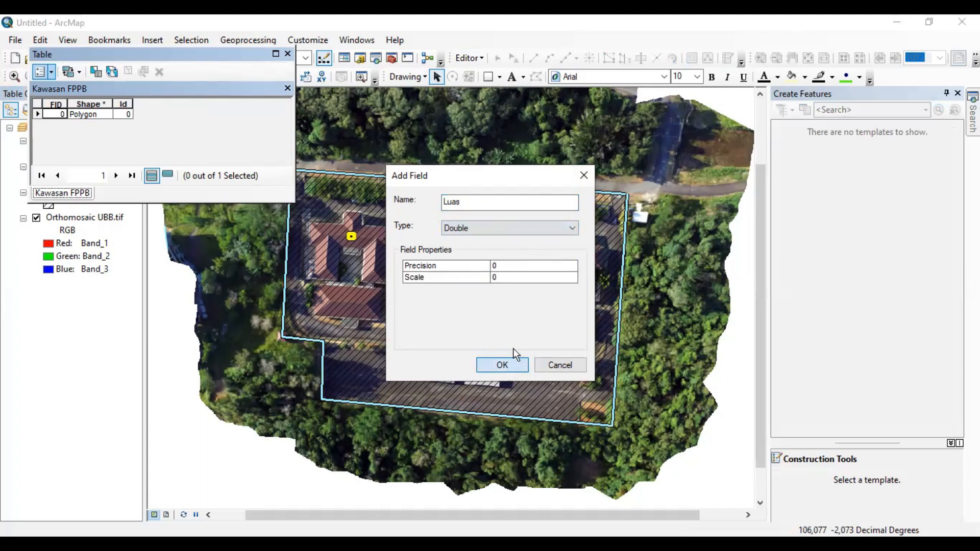
{"action": "left_click", "coordinate": [504, 364]}
- Calculate the polygon's area in hectares into the Luas field using the data source's coordinate system, and close the table
{"action": "left_click", "coordinate": [207, 101]}
{"action": "right_click", "coordinate": [209, 101]}
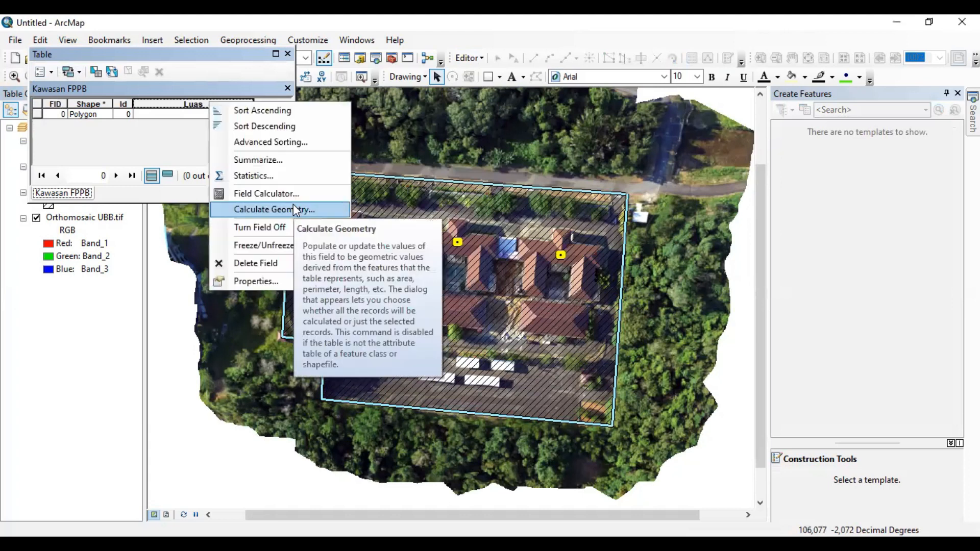
{"action": "key", "text": "Return"}
{"action": "left_click", "coordinate": [456, 204]}
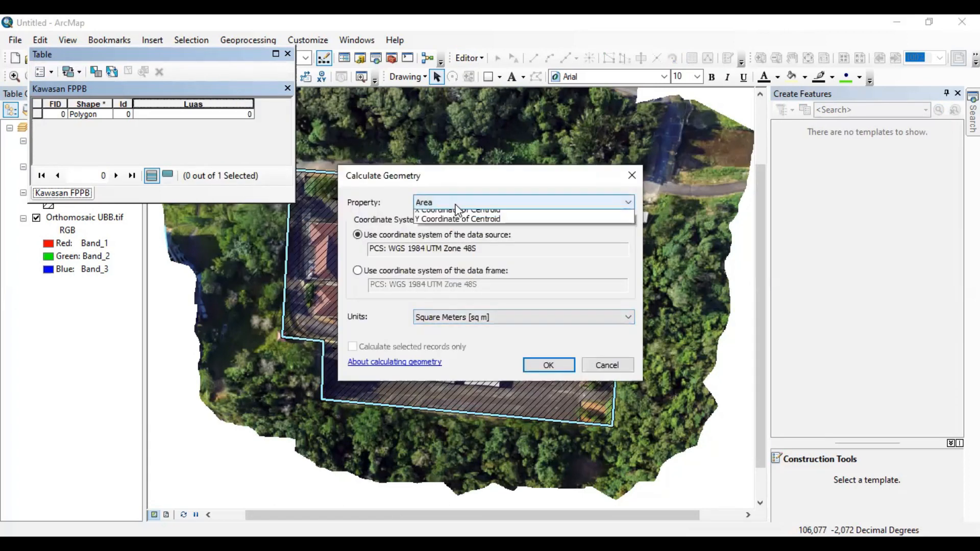
{"action": "left_click", "coordinate": [455, 204]}
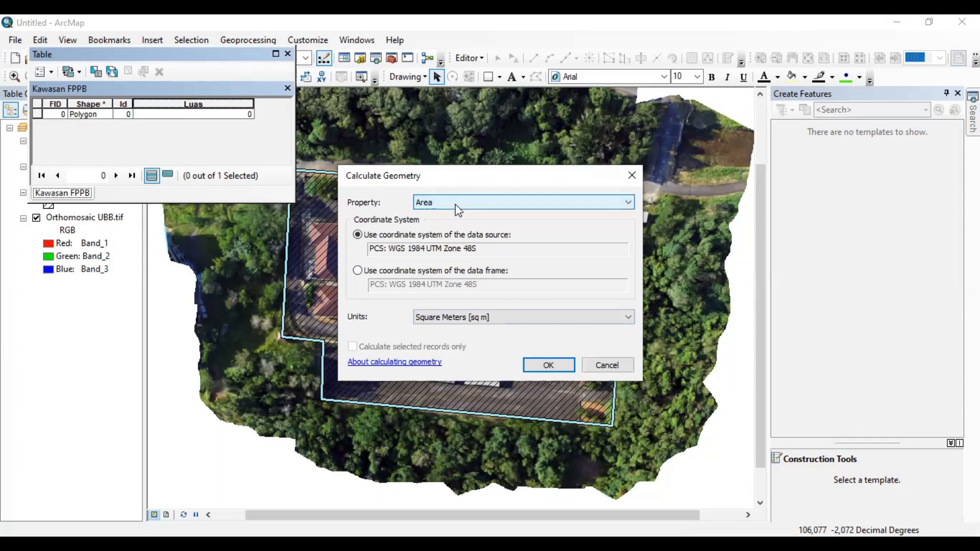
{"action": "left_click", "coordinate": [496, 318]}
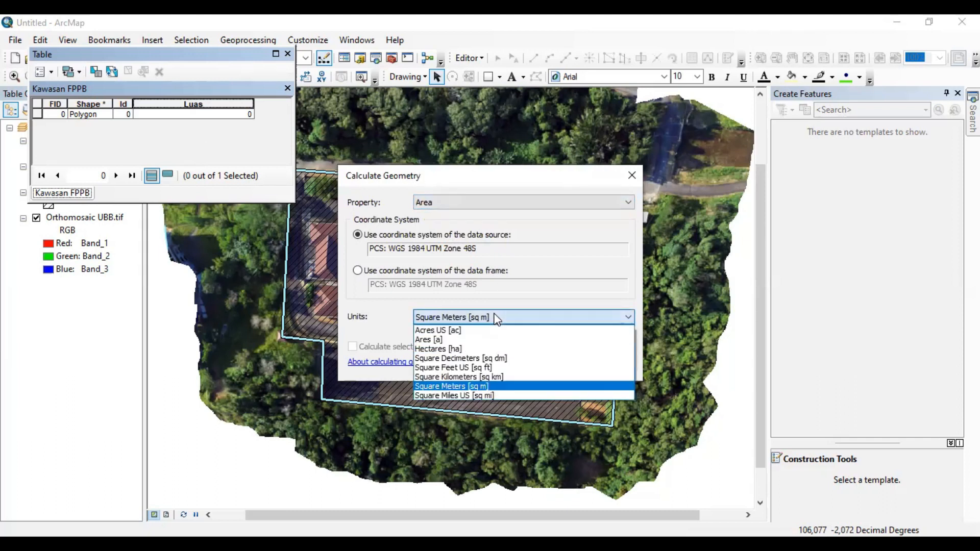
{"action": "left_click", "coordinate": [471, 349]}
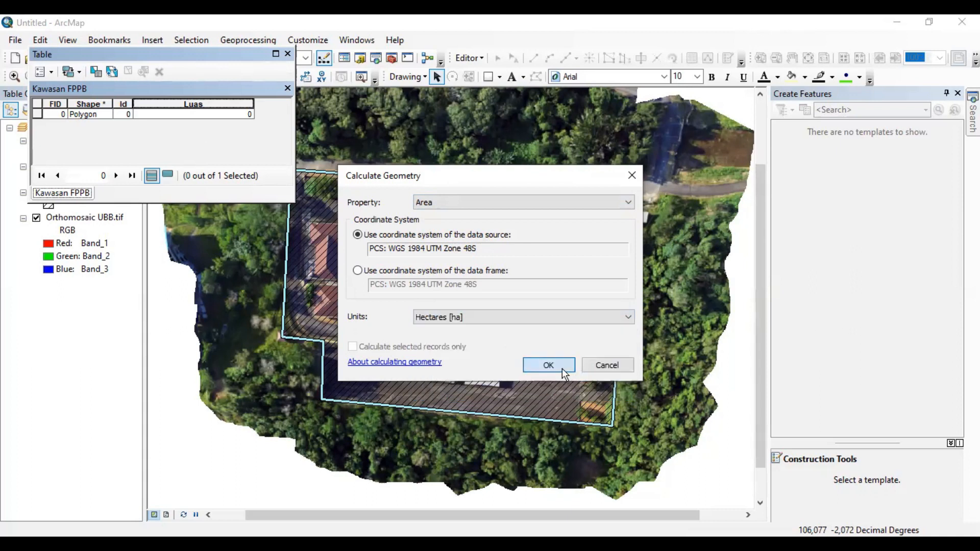
{"action": "left_click", "coordinate": [564, 370]}
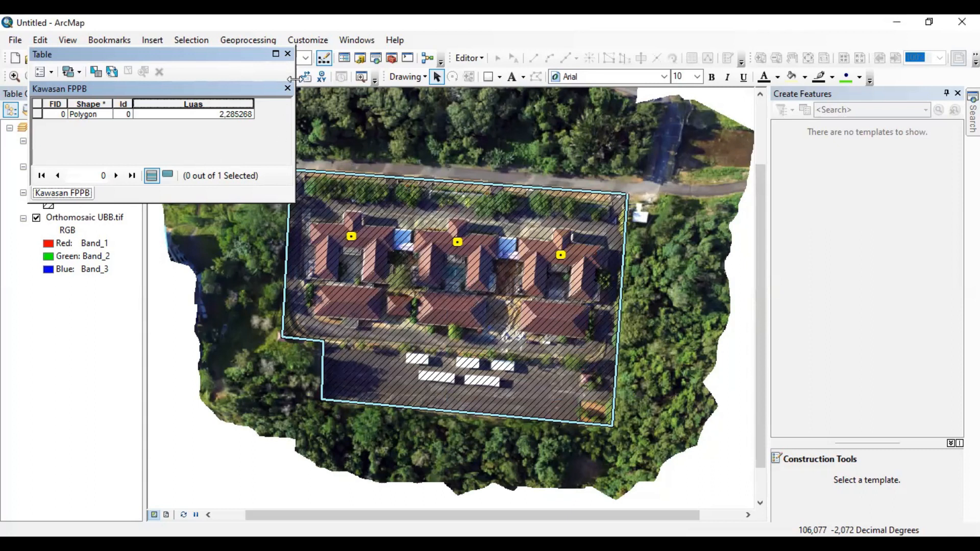
{"action": "left_click", "coordinate": [288, 54]}
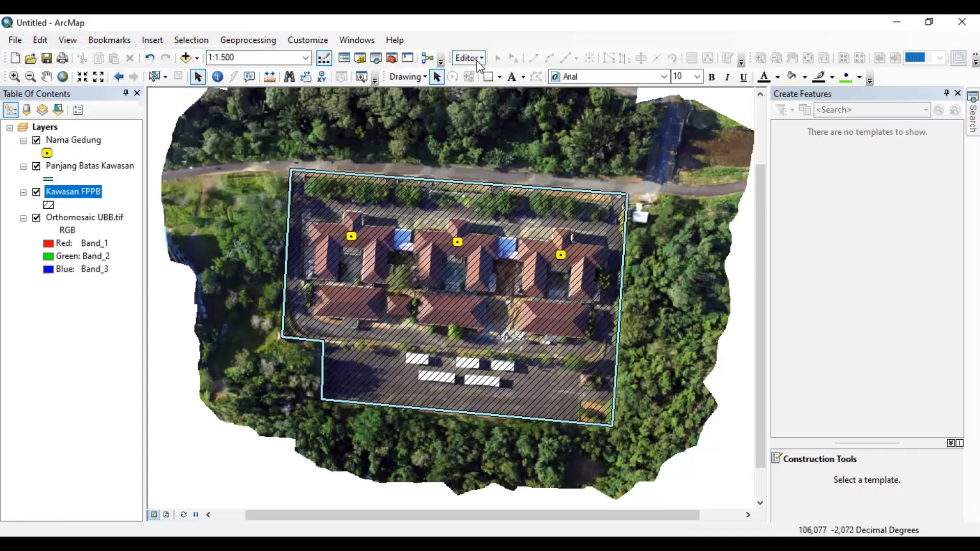
{"action": "scroll", "coordinate": [521, 270], "scroll_direction": "up", "scroll_amount": 3}
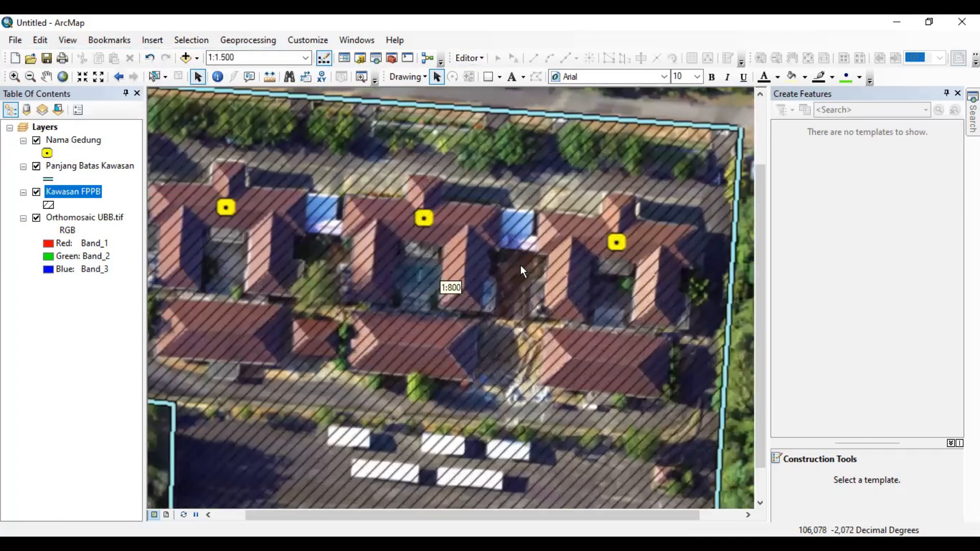
{"action": "scroll", "coordinate": [520, 265], "scroll_direction": "down", "scroll_amount": 2}
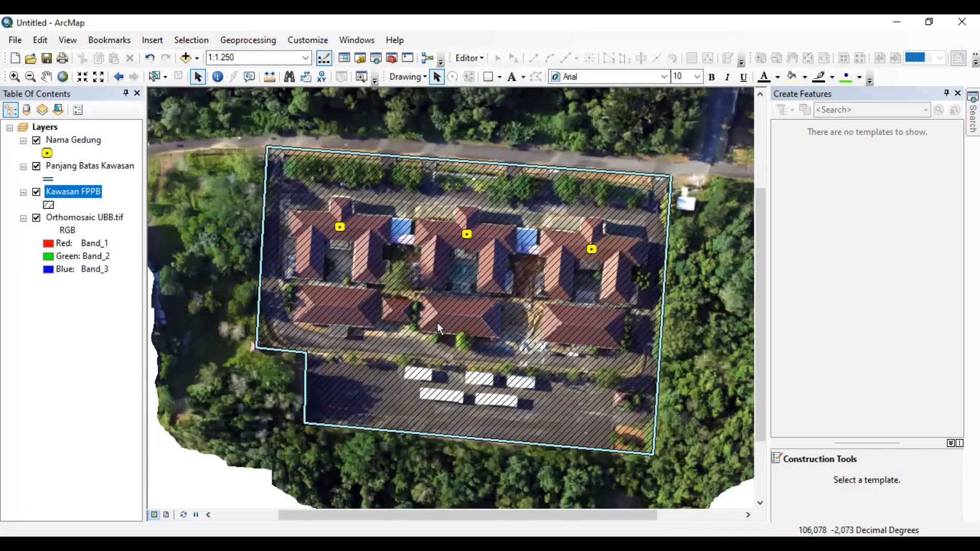
- Set the Nama Gedung layer's label field to Nama_Gdg in its layer properties
{"action": "scroll", "coordinate": [437, 323], "scroll_direction": "down", "scroll_amount": 1}
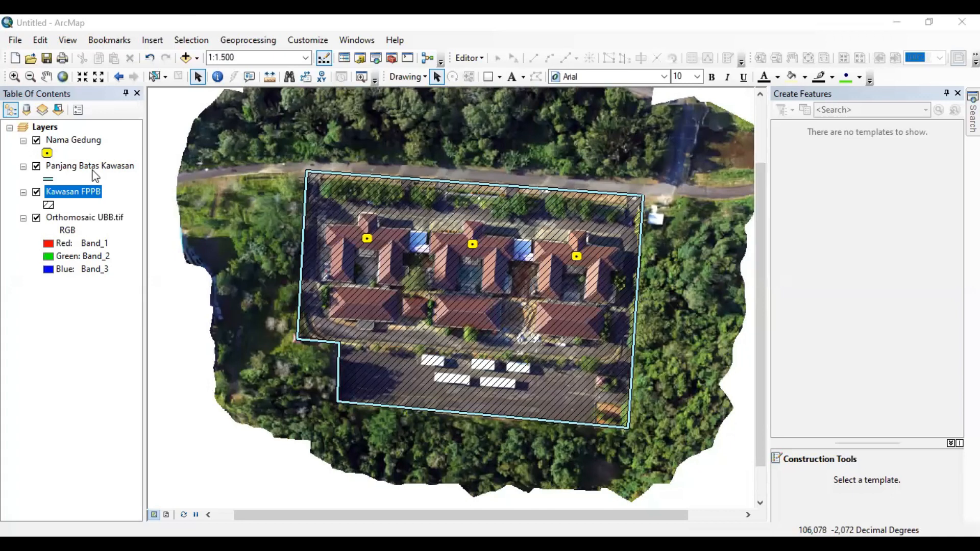
{"action": "right_click", "coordinate": [70, 141]}
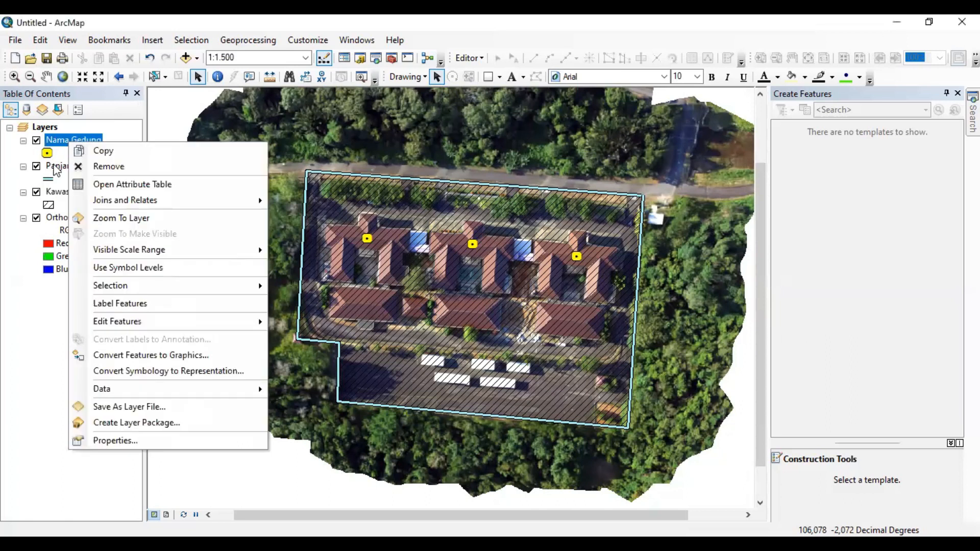
{"action": "left_click", "coordinate": [140, 440]}
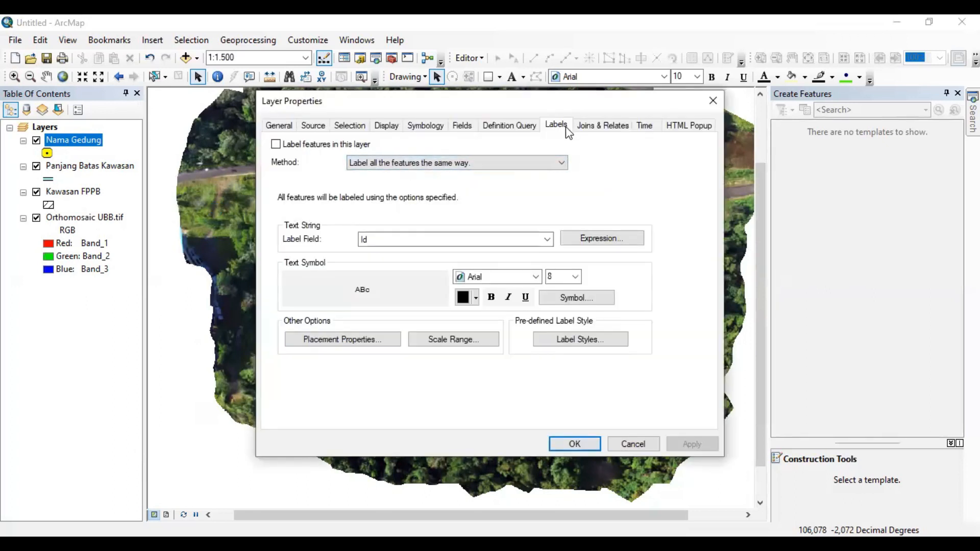
{"action": "left_click", "coordinate": [527, 240]}
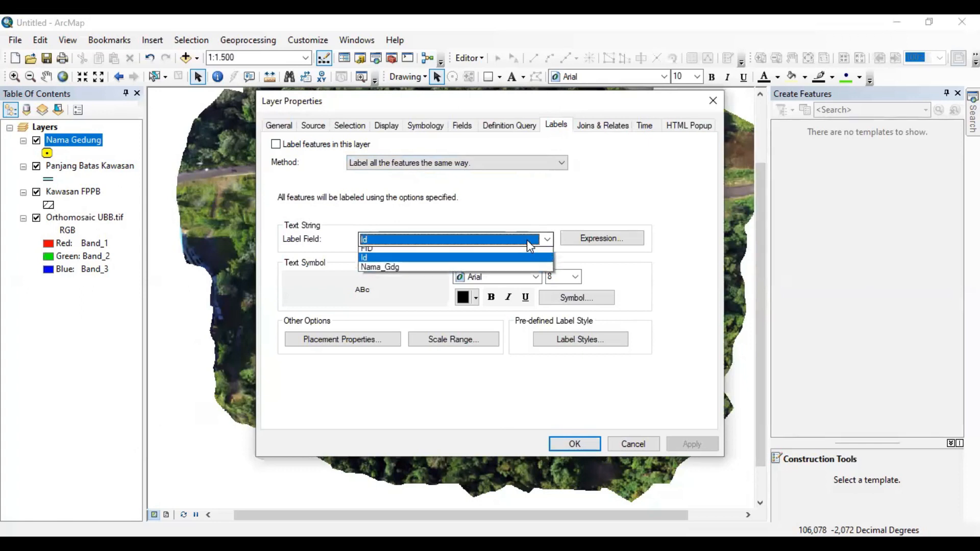
{"action": "left_click", "coordinate": [447, 271]}
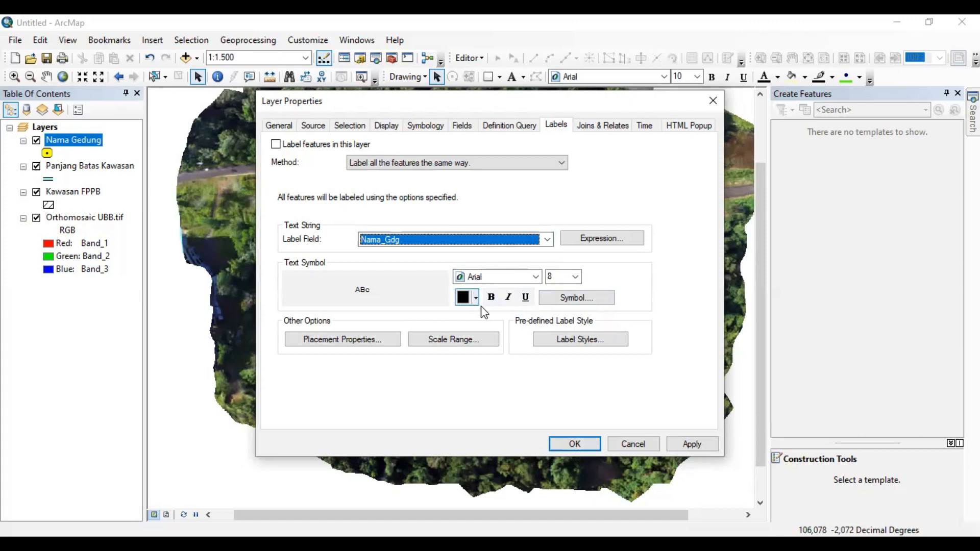
- Format the Nama Gedung label text as Bahnschrift, size 12, bold and red
{"action": "left_click", "coordinate": [522, 279]}
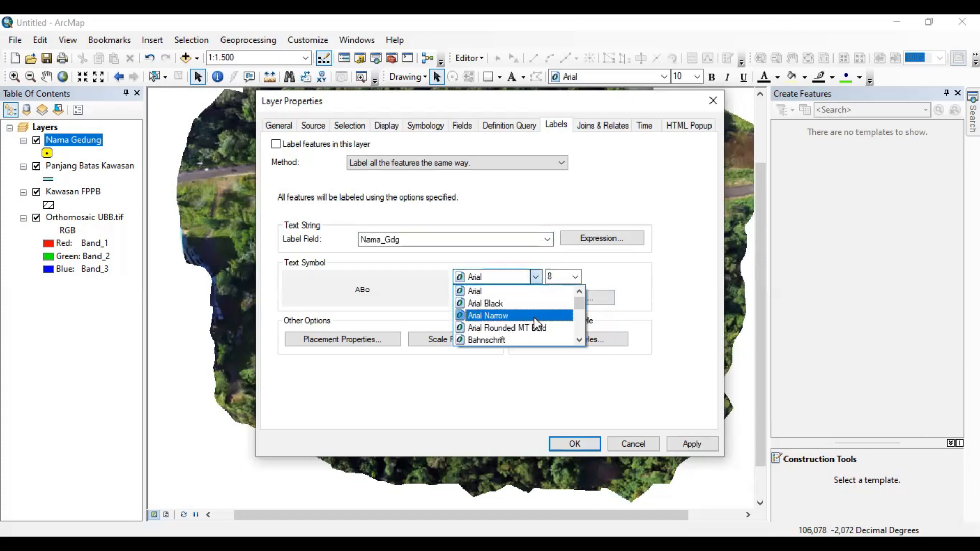
{"action": "left_click", "coordinate": [526, 339]}
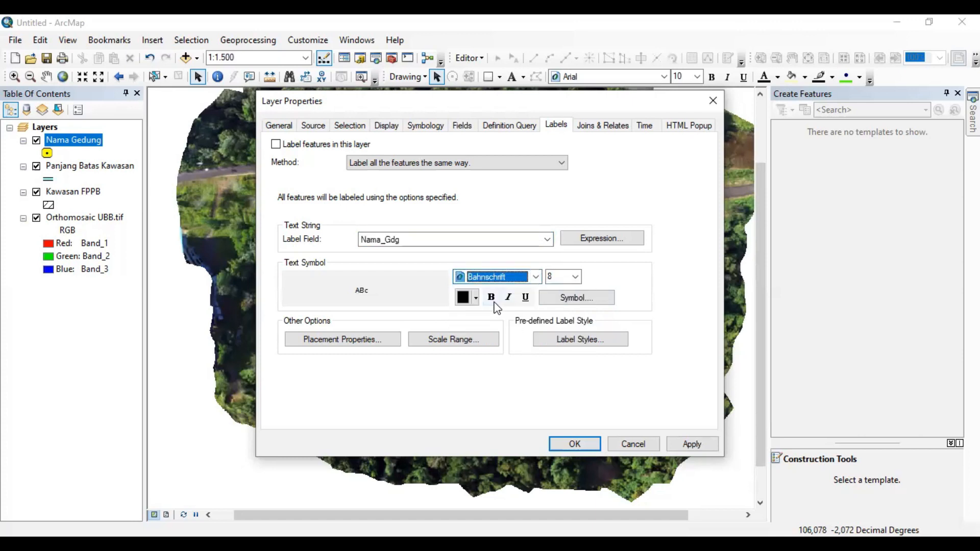
{"action": "left_click", "coordinate": [576, 277]}
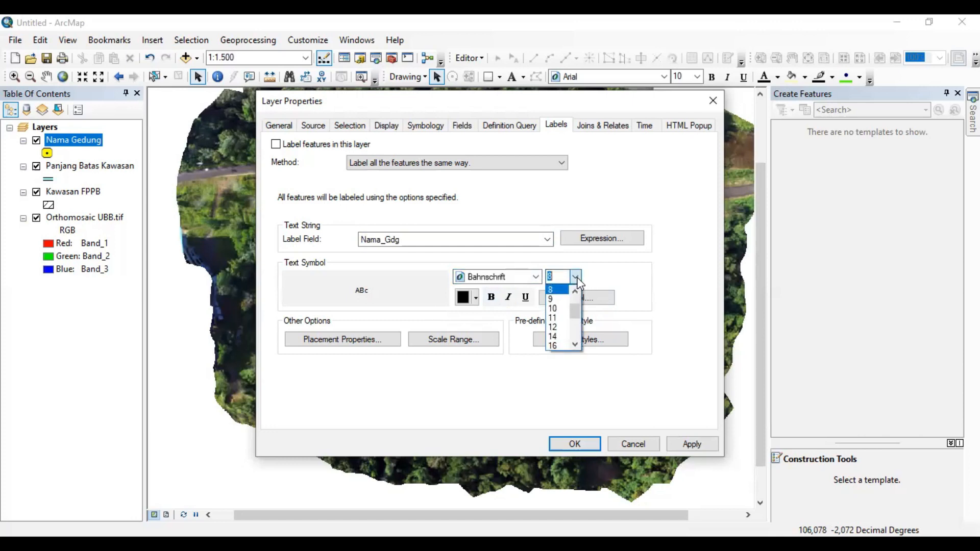
{"action": "left_click", "coordinate": [561, 330]}
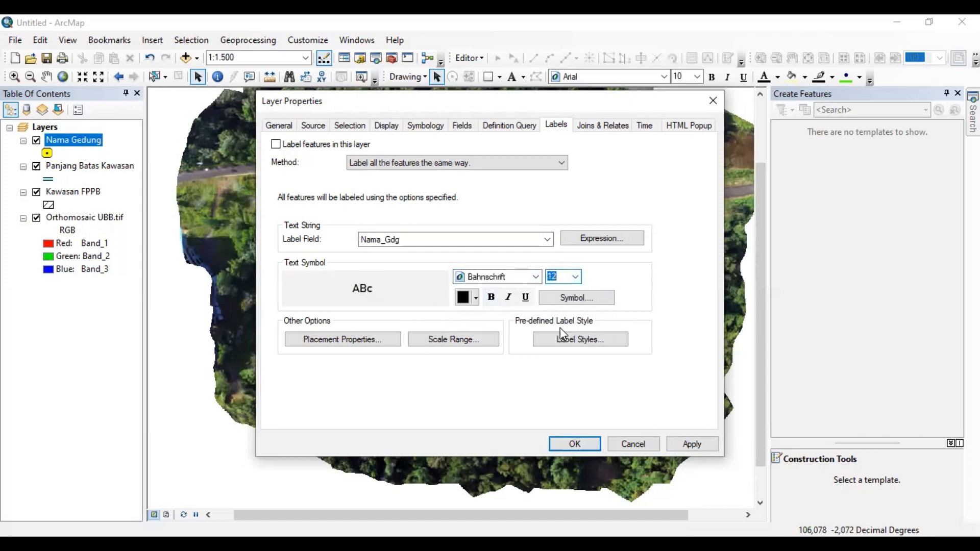
{"action": "left_click", "coordinate": [485, 298]}
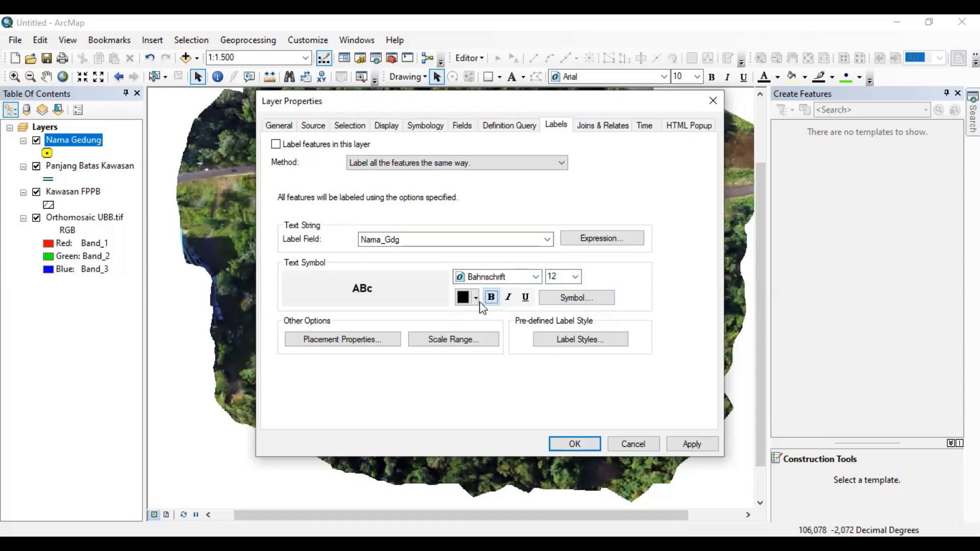
{"action": "left_click", "coordinate": [476, 300]}
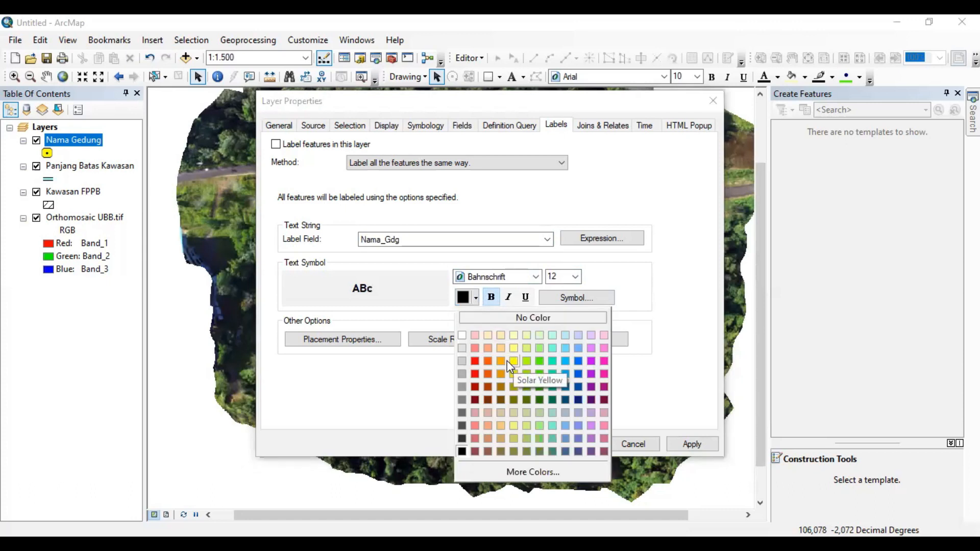
{"action": "left_click", "coordinate": [475, 361]}
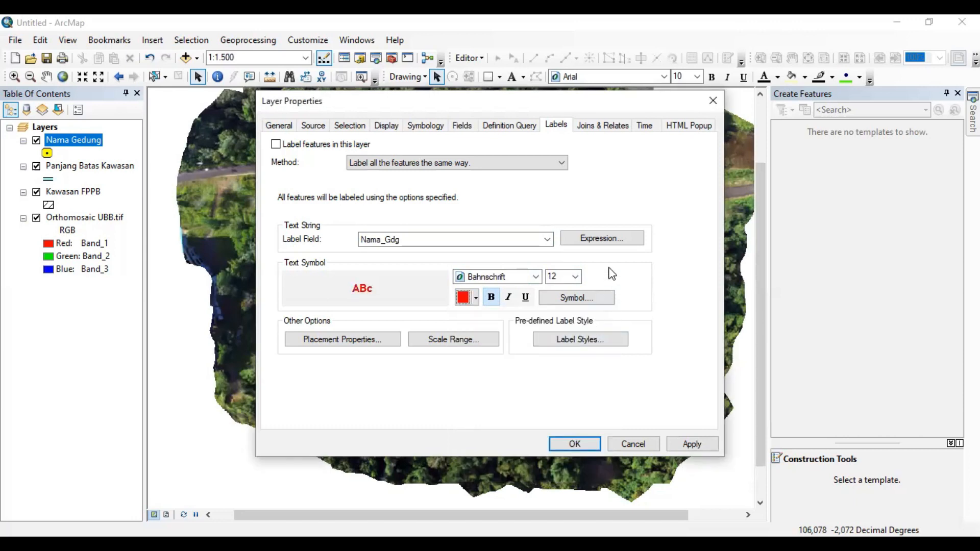
- Add a Halo mask to the Nama Gedung label symbol and apply the layer's label settings
{"action": "left_click", "coordinate": [575, 300]}
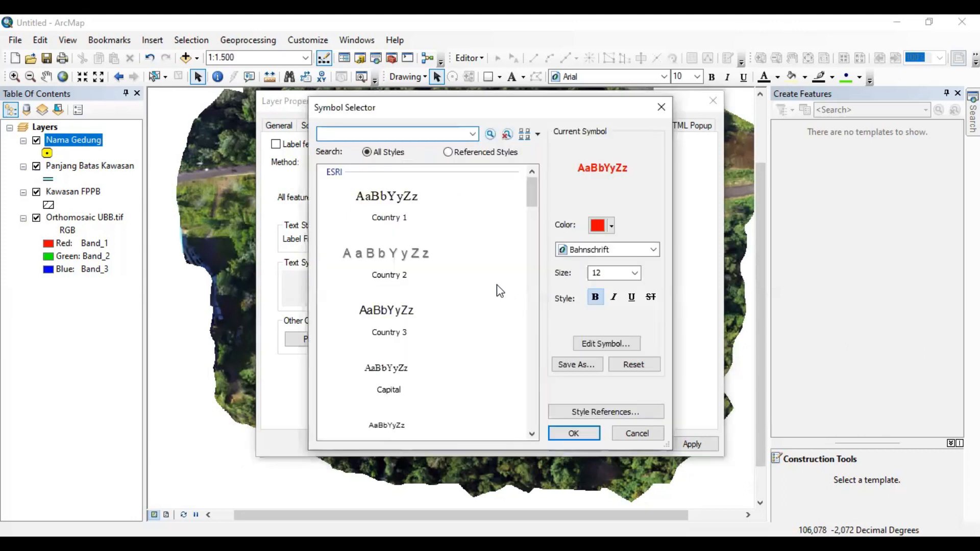
{"action": "left_click", "coordinate": [624, 347]}
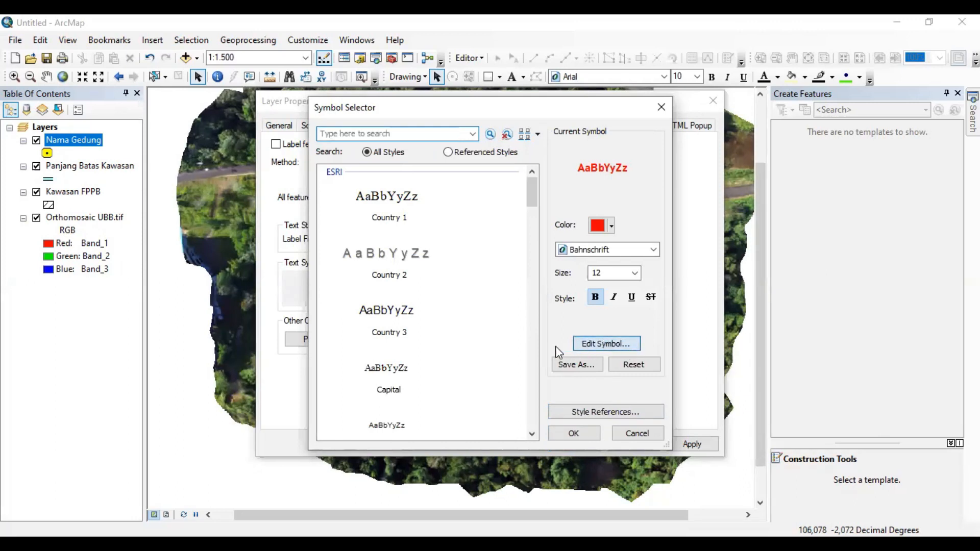
{"action": "left_click", "coordinate": [586, 347]}
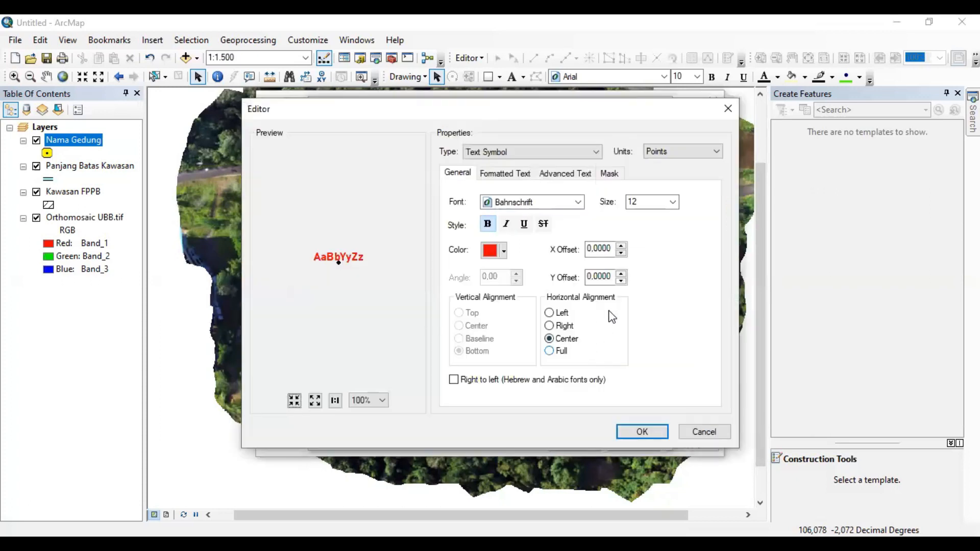
{"action": "left_click", "coordinate": [611, 174]}
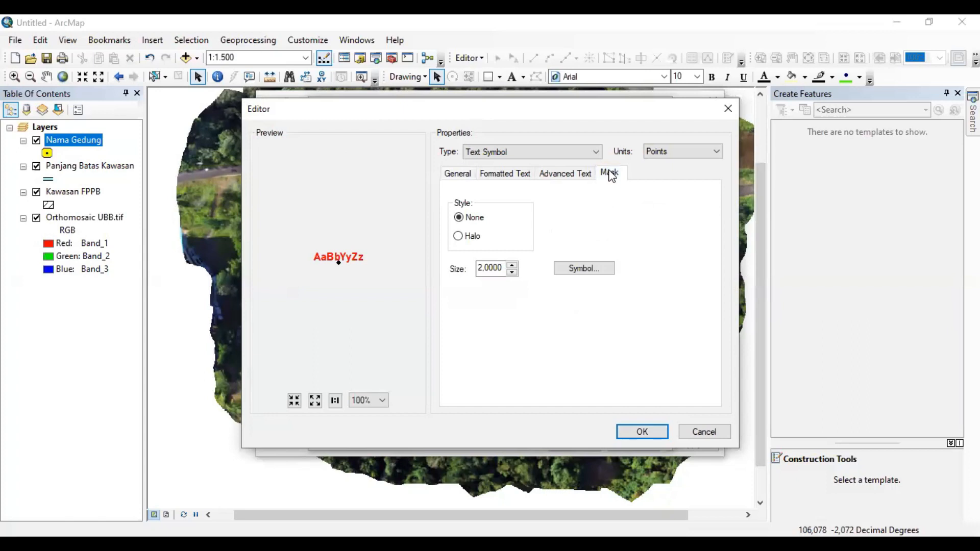
{"action": "left_click", "coordinate": [469, 236]}
{"action": "left_click", "coordinate": [638, 432]}
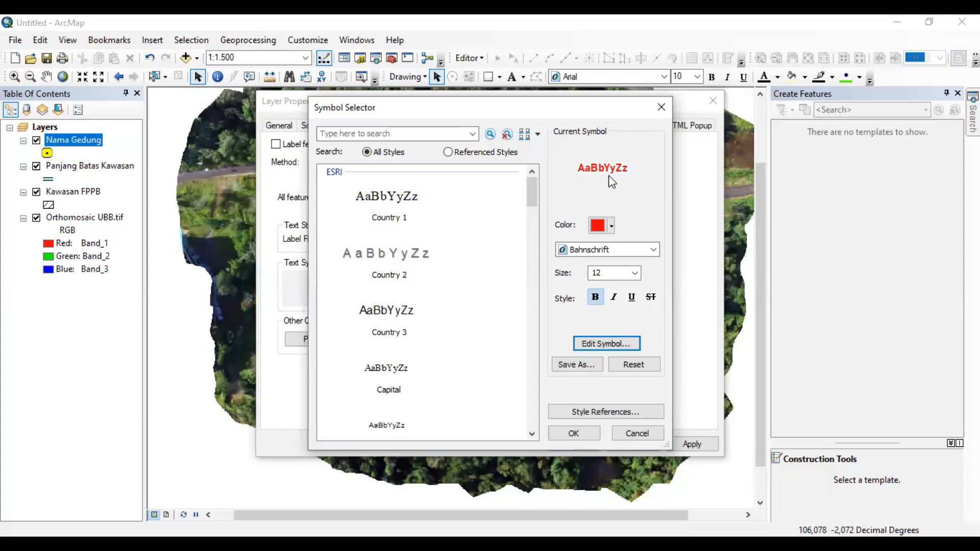
{"action": "left_click", "coordinate": [574, 434]}
{"action": "left_click", "coordinate": [684, 444]}
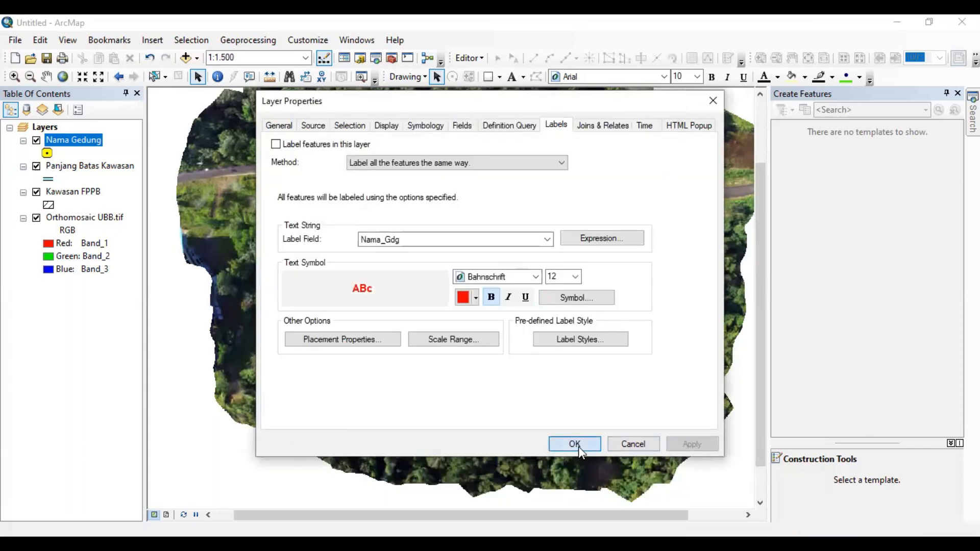
{"action": "left_click", "coordinate": [574, 444]}
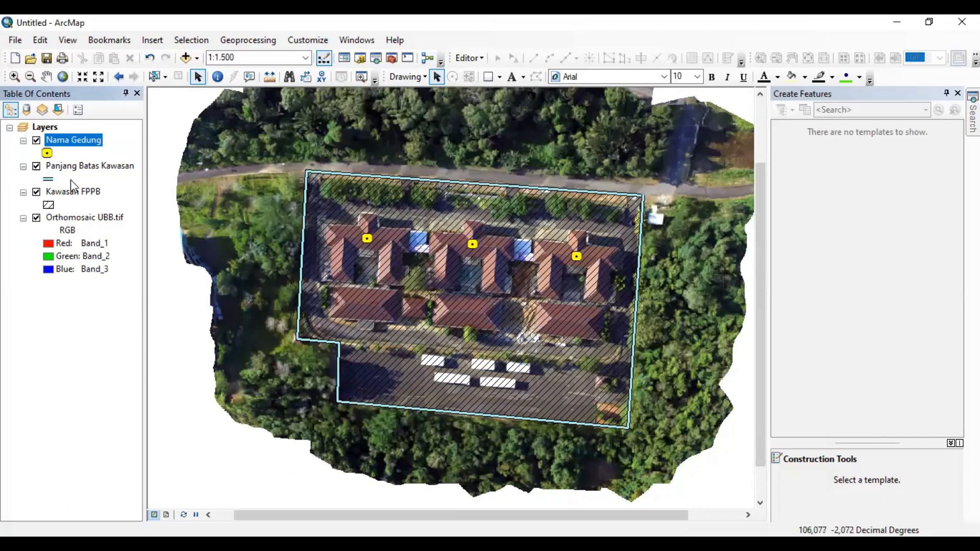
- Turn on feature labels for the Nama Gedung layer
{"action": "right_click", "coordinate": [68, 139]}
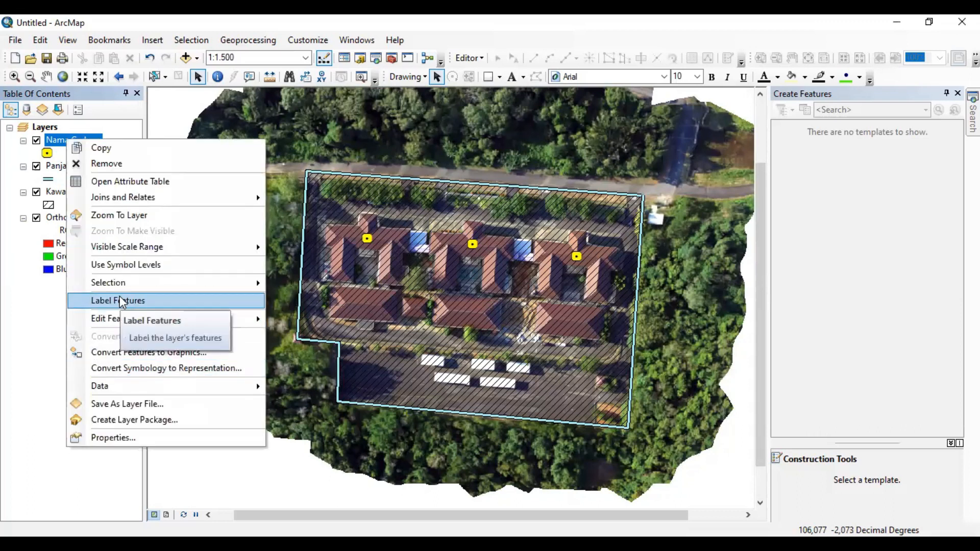
{"action": "left_click", "coordinate": [121, 301]}
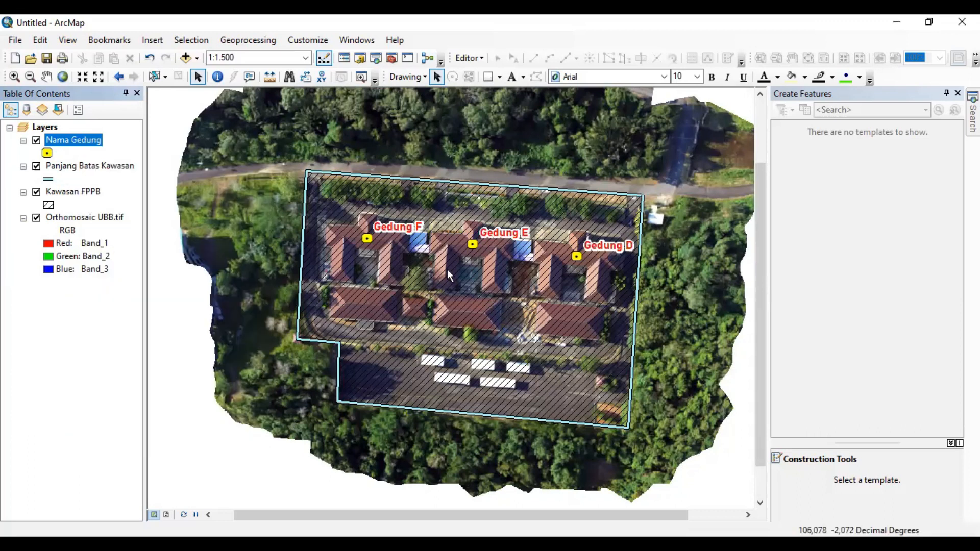
{"action": "scroll", "coordinate": [454, 275], "scroll_direction": "up", "scroll_amount": 2}
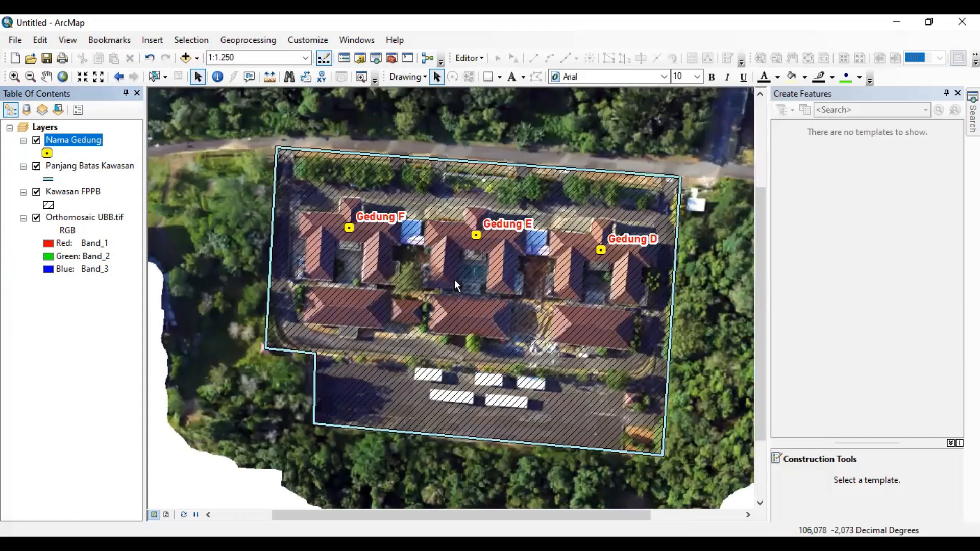
- Examine the building name labels on the orthomosaic at several map scales
{"action": "scroll", "coordinate": [456, 284], "scroll_direction": "down", "scroll_amount": 1}
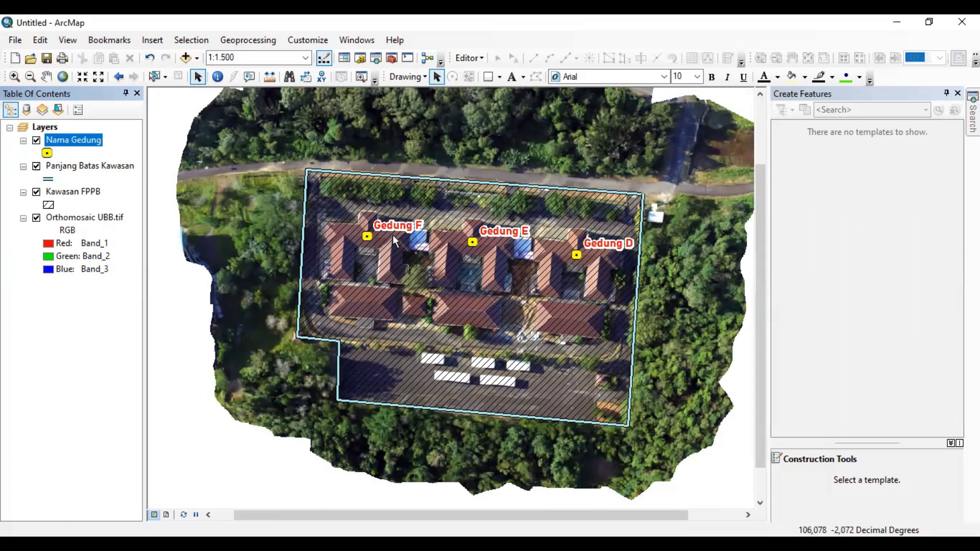
{"action": "scroll", "coordinate": [418, 234], "scroll_direction": "down", "scroll_amount": 2}
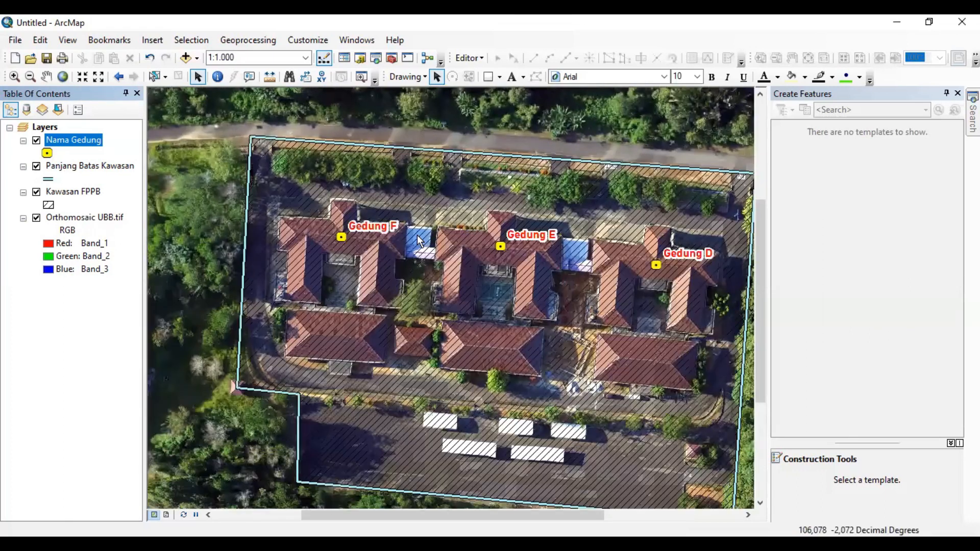
{"action": "scroll", "coordinate": [418, 235], "scroll_direction": "up", "scroll_amount": 2}
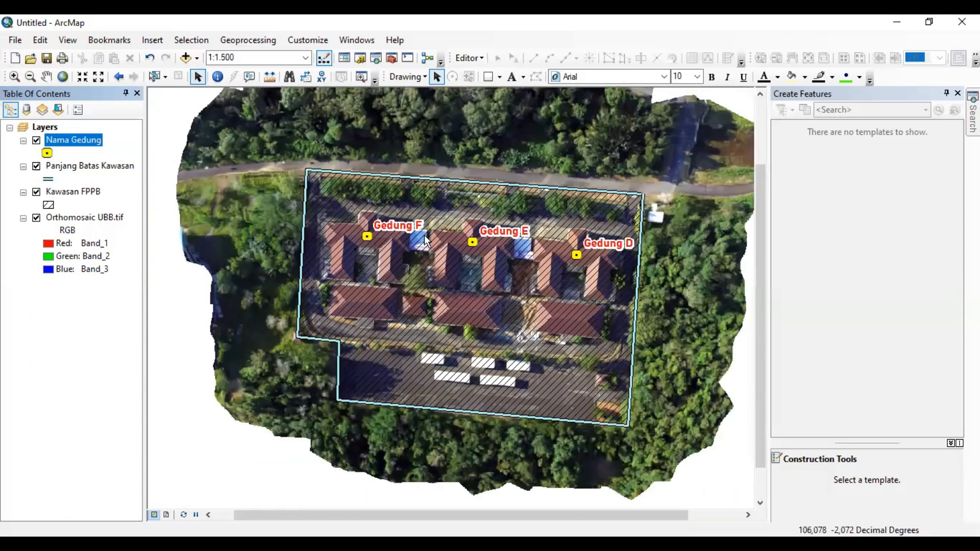
{"action": "scroll", "coordinate": [424, 235], "scroll_direction": "up", "scroll_amount": 1}
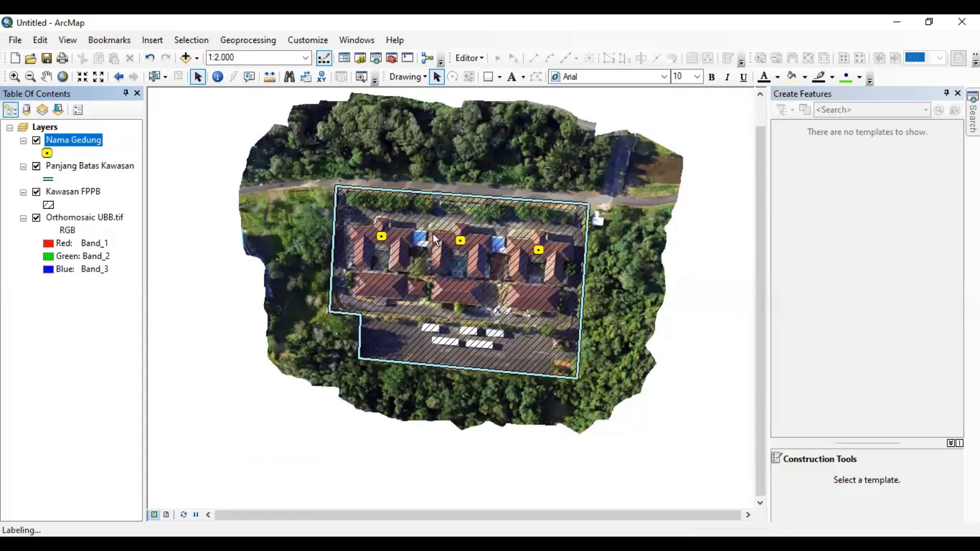
{"action": "scroll", "coordinate": [459, 235], "scroll_direction": "up", "scroll_amount": 1}
{"action": "scroll", "coordinate": [463, 249], "scroll_direction": "down", "scroll_amount": 1}
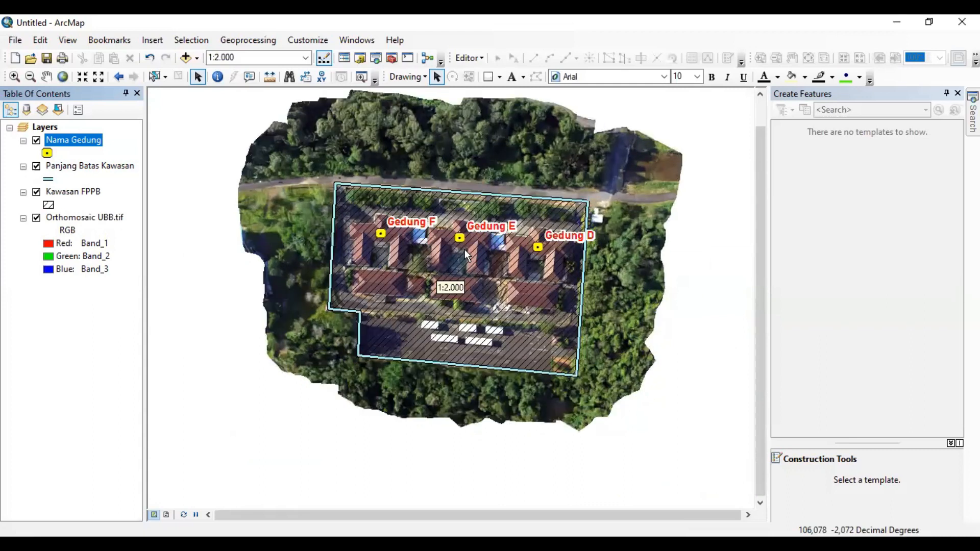
{"action": "scroll", "coordinate": [470, 258], "scroll_direction": "up", "scroll_amount": 1}
{"action": "scroll", "coordinate": [470, 259], "scroll_direction": "down", "scroll_amount": 2}
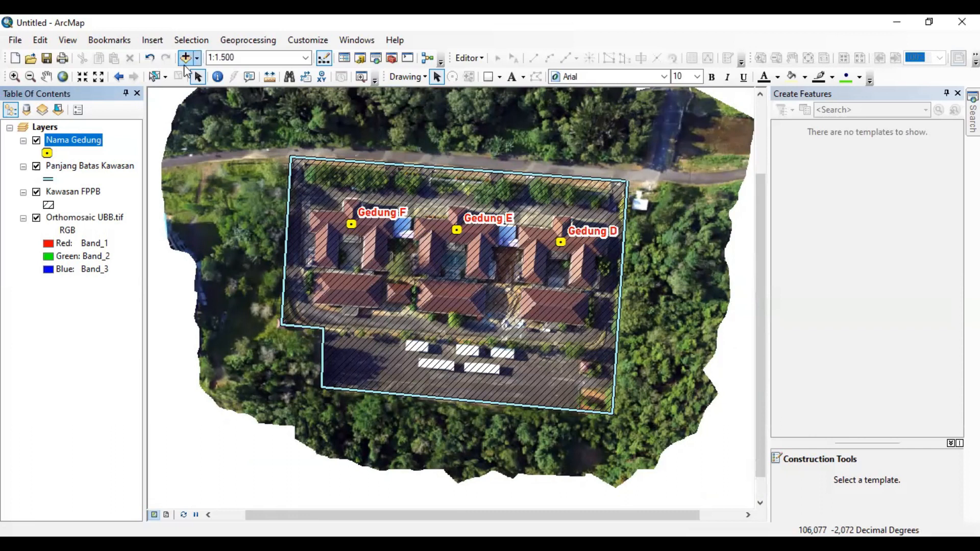
{"action": "scroll", "coordinate": [434, 234], "scroll_direction": "up", "scroll_amount": 1}
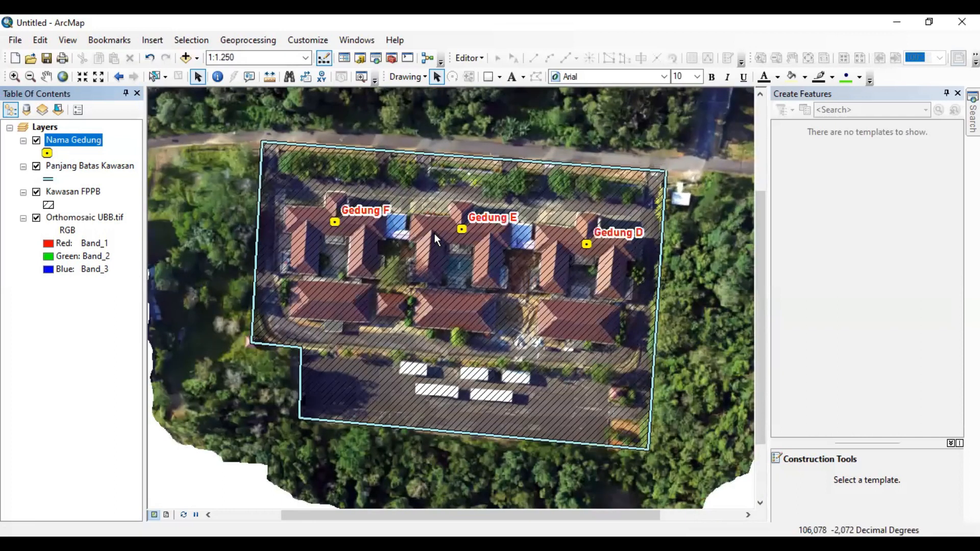
{"action": "scroll", "coordinate": [434, 234], "scroll_direction": "down", "scroll_amount": 1}
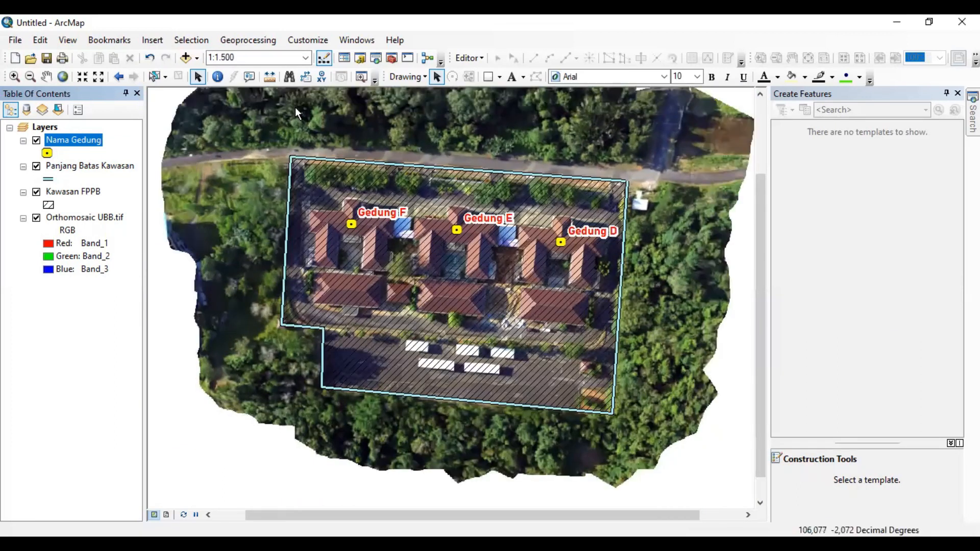
- Open the page and print setup and stop the map page from using the printer paper settings
{"action": "left_click", "coordinate": [11, 45]}
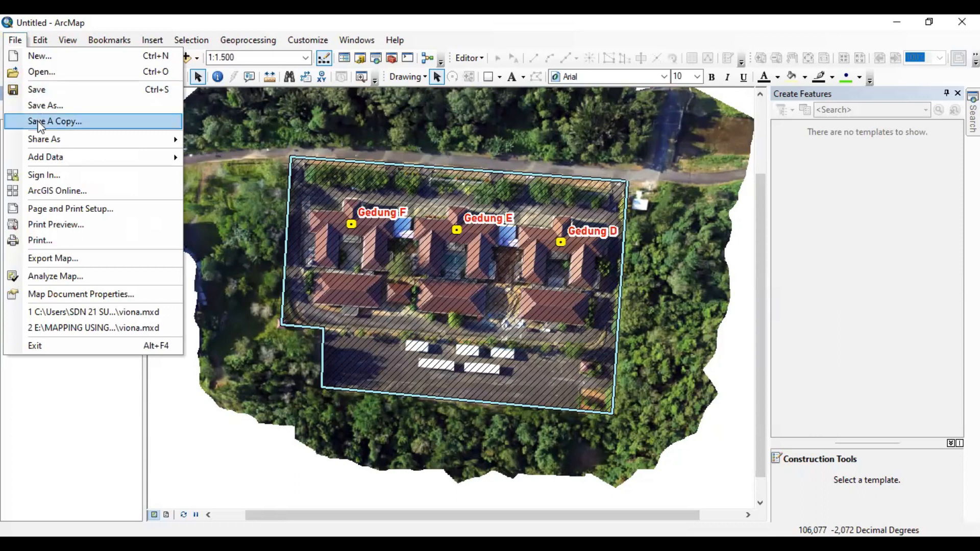
{"action": "left_click", "coordinate": [64, 213]}
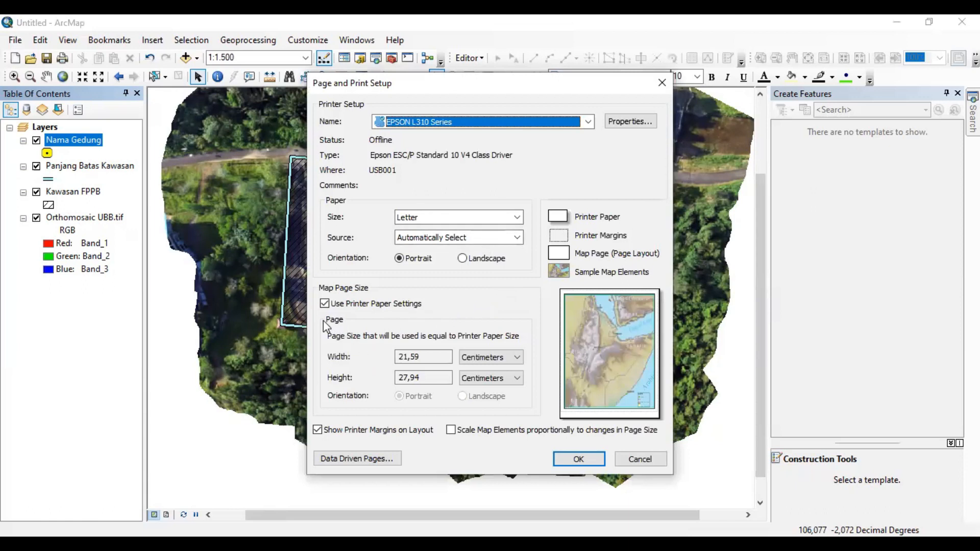
{"action": "left_click", "coordinate": [428, 217]}
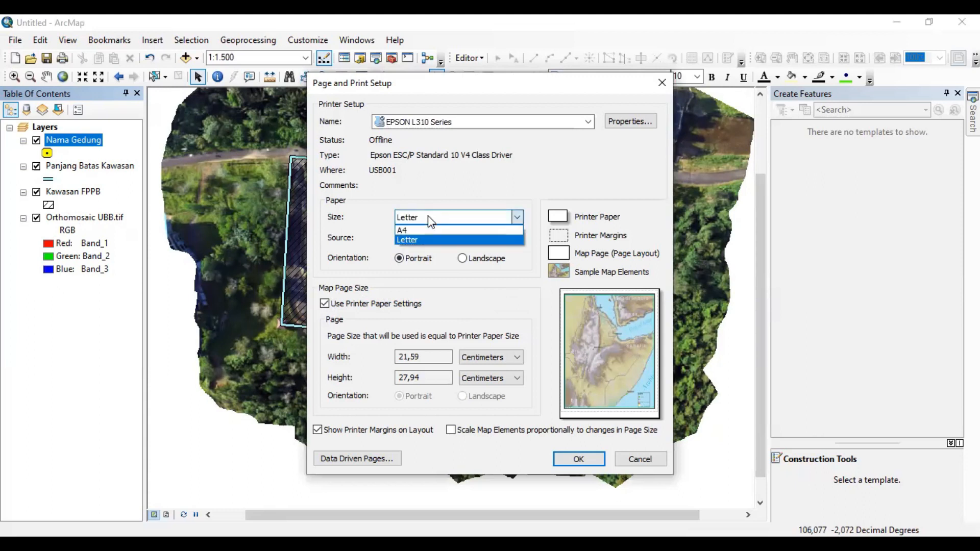
{"action": "left_click", "coordinate": [428, 216]}
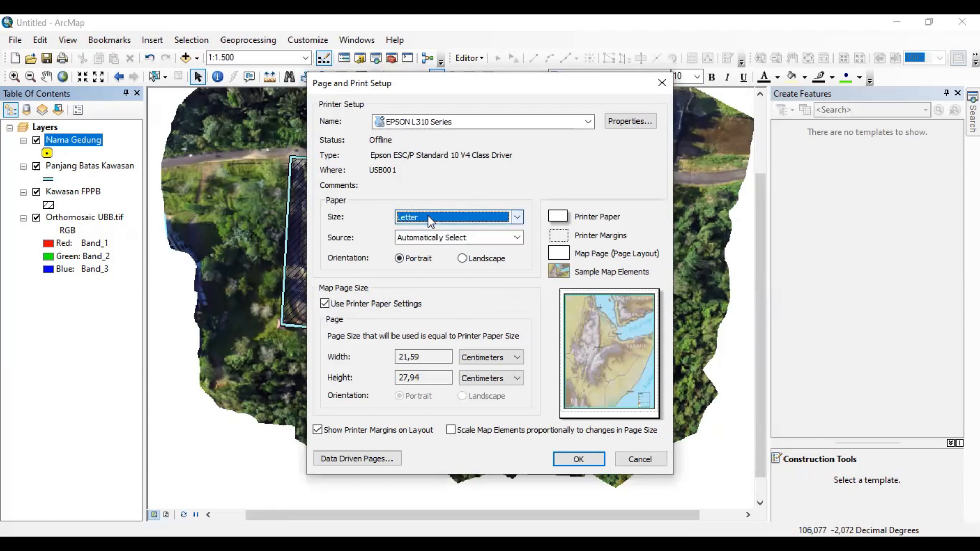
{"action": "left_click", "coordinate": [325, 304]}
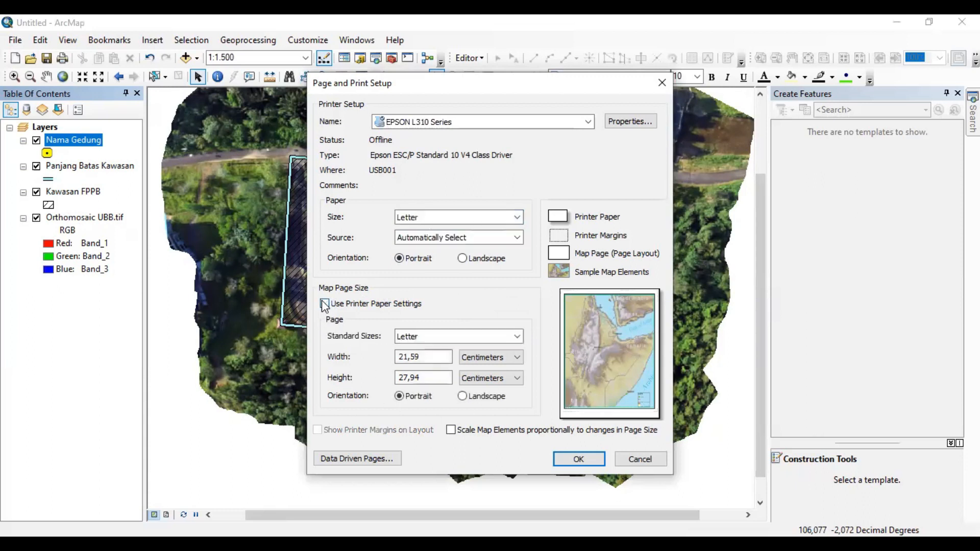
- Set the map page to the standard A3 size in landscape orientation and apply the page setup
{"action": "left_click", "coordinate": [450, 337]}
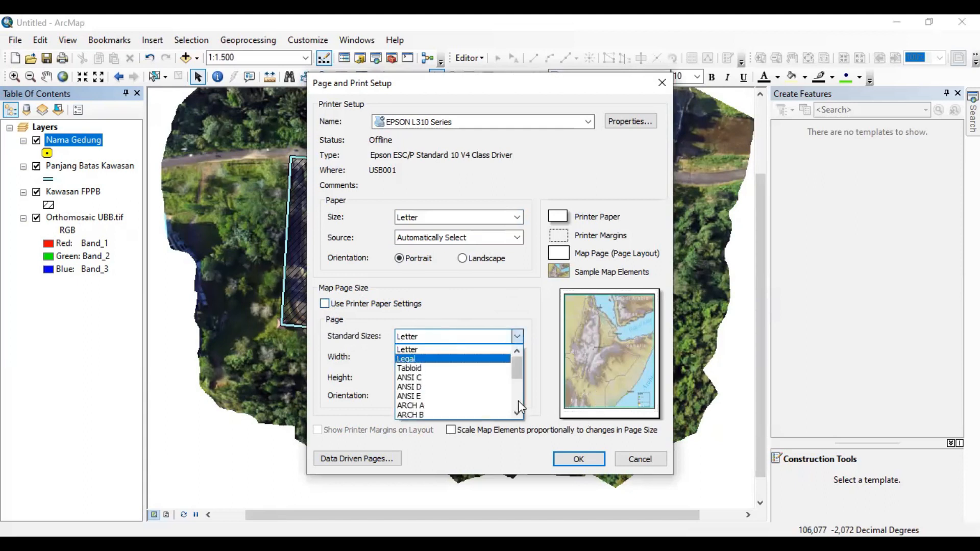
{"action": "scroll", "coordinate": [518, 403], "scroll_direction": "down", "scroll_amount": 2}
{"action": "mouse_move", "coordinate": [519, 400]}
{"action": "left_mouse_down"}
{"action": "mouse_move", "coordinate": [519, 356]}
{"action": "mouse_move", "coordinate": [519, 384]}
{"action": "left_mouse_up"}
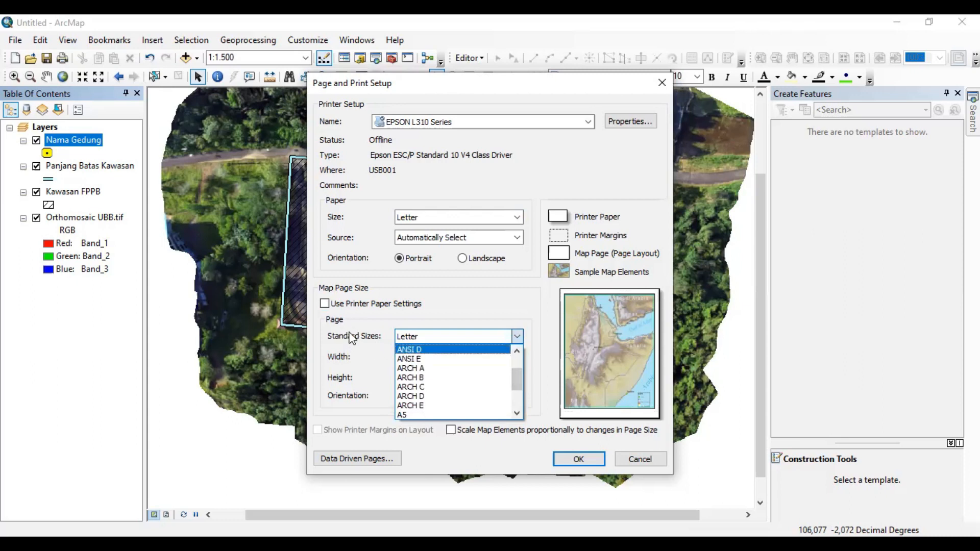
{"action": "left_click", "coordinate": [514, 414]}
{"action": "left_click", "coordinate": [514, 415]}
{"action": "left_click", "coordinate": [515, 415]}
{"action": "left_click", "coordinate": [515, 415]}
{"action": "left_click", "coordinate": [515, 415]}
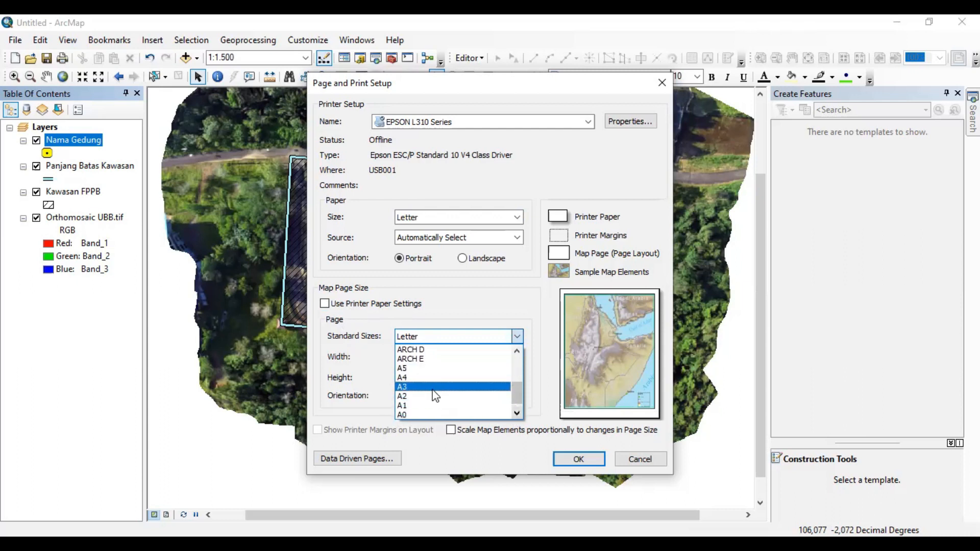
{"action": "left_click", "coordinate": [431, 389]}
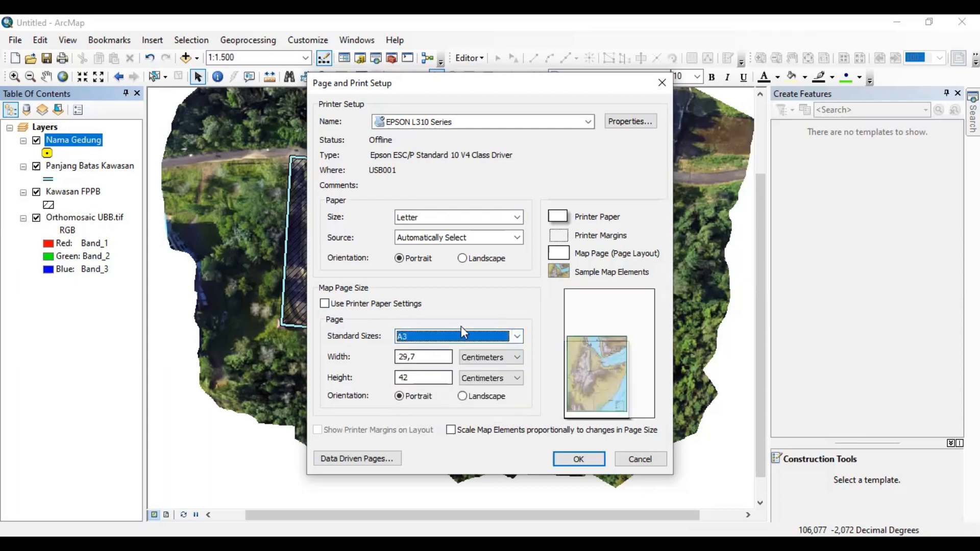
{"action": "left_click", "coordinate": [463, 397]}
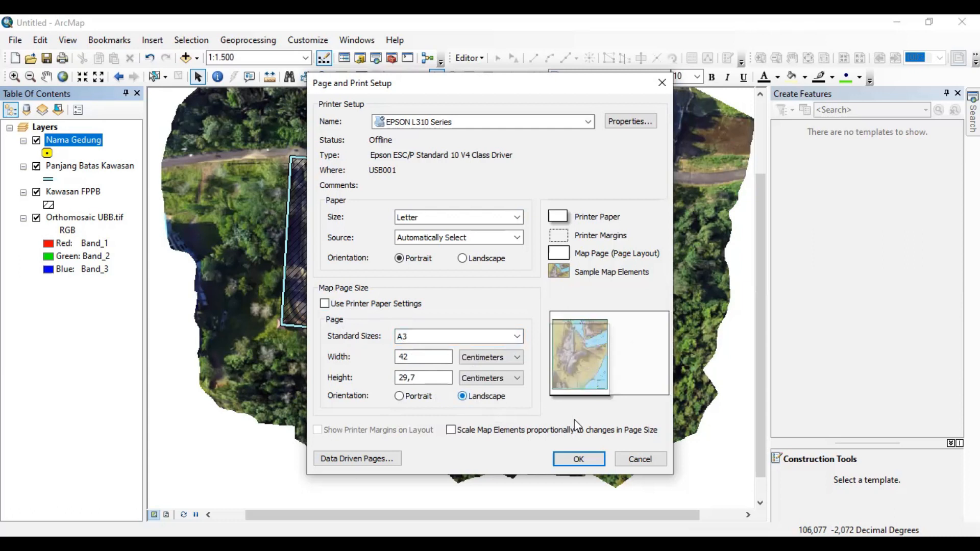
{"action": "left_click", "coordinate": [579, 460]}
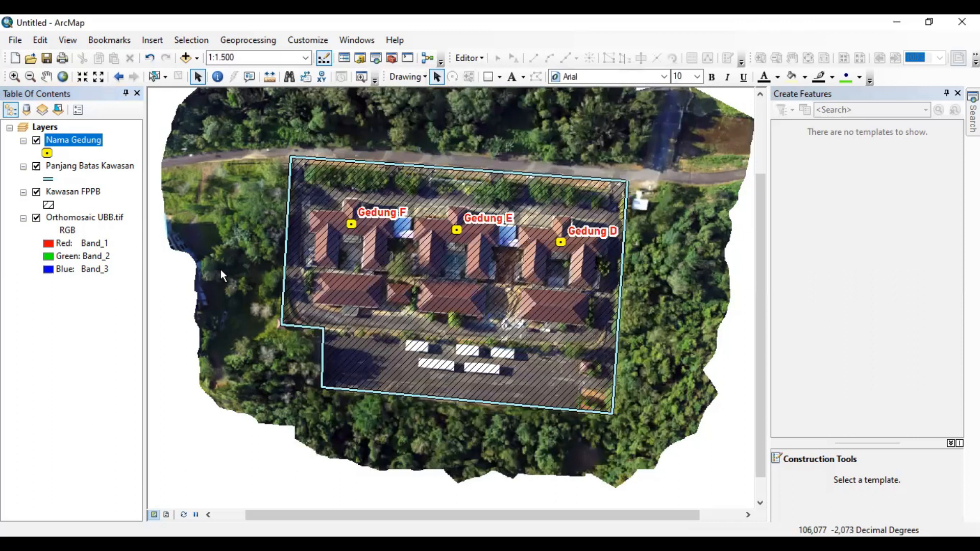
- Switch the map from data view to layout view
{"action": "left_click", "coordinate": [15, 41]}
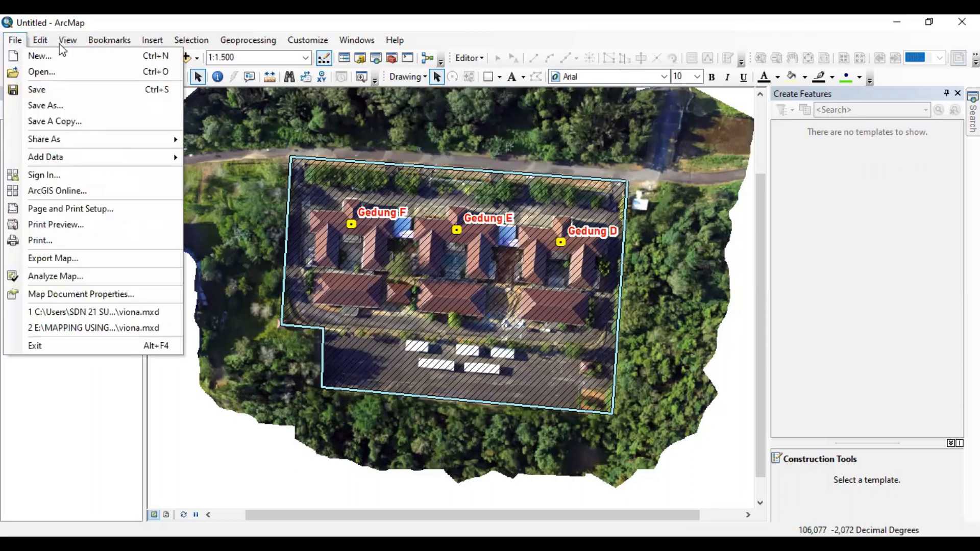
{"action": "mouse_move", "coordinate": [61, 46]}
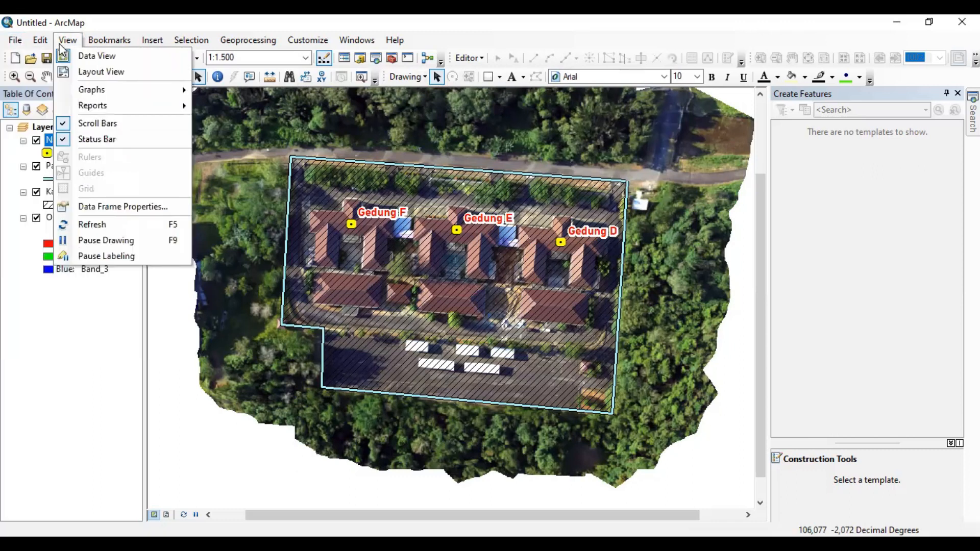
{"action": "left_click", "coordinate": [102, 72]}
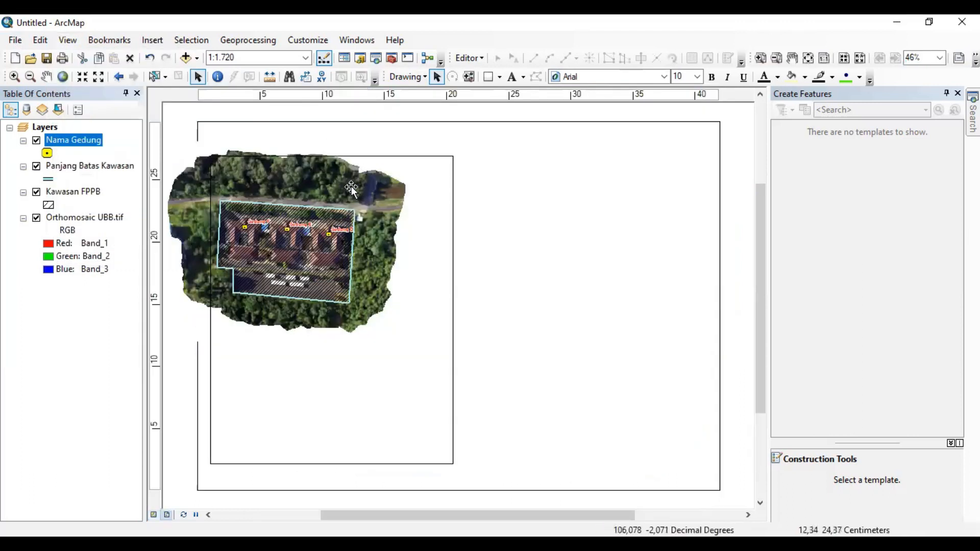
- Widen the data frame across the landscape page to about 29 cm
{"action": "scroll", "coordinate": [351, 189], "scroll_direction": "up", "scroll_amount": 1}
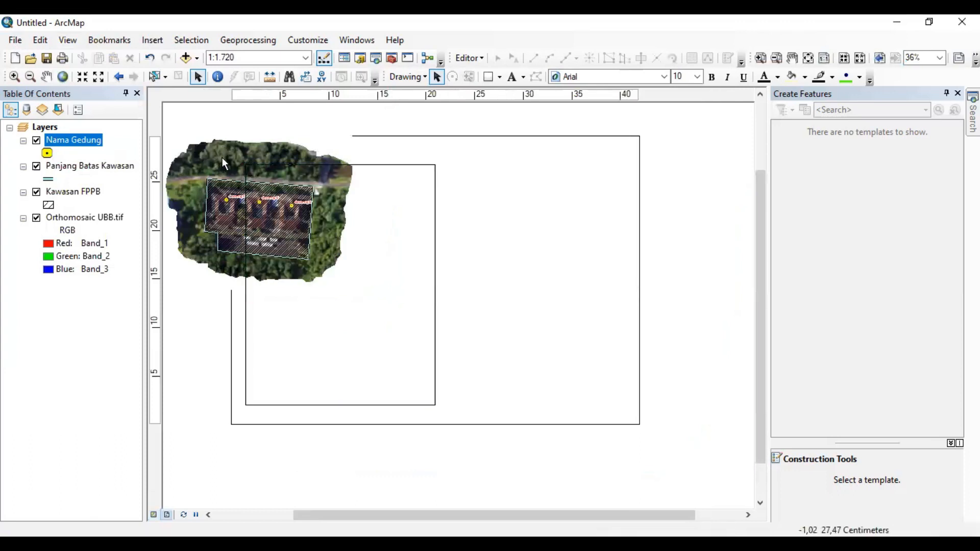
{"action": "scroll", "coordinate": [246, 197], "scroll_direction": "up", "scroll_amount": 1}
{"action": "scroll", "coordinate": [246, 197], "scroll_direction": "down", "scroll_amount": 3}
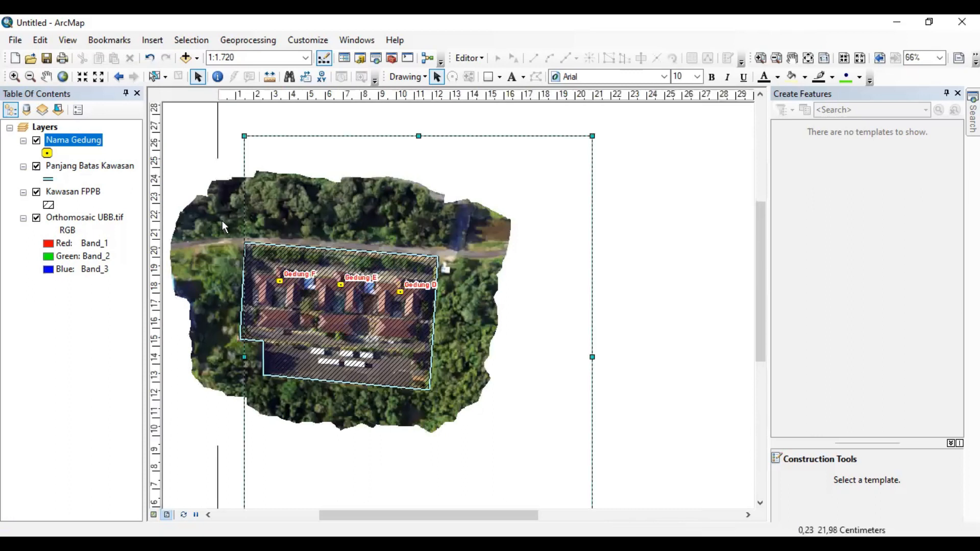
{"action": "scroll", "coordinate": [254, 209], "scroll_direction": "up", "scroll_amount": 2}
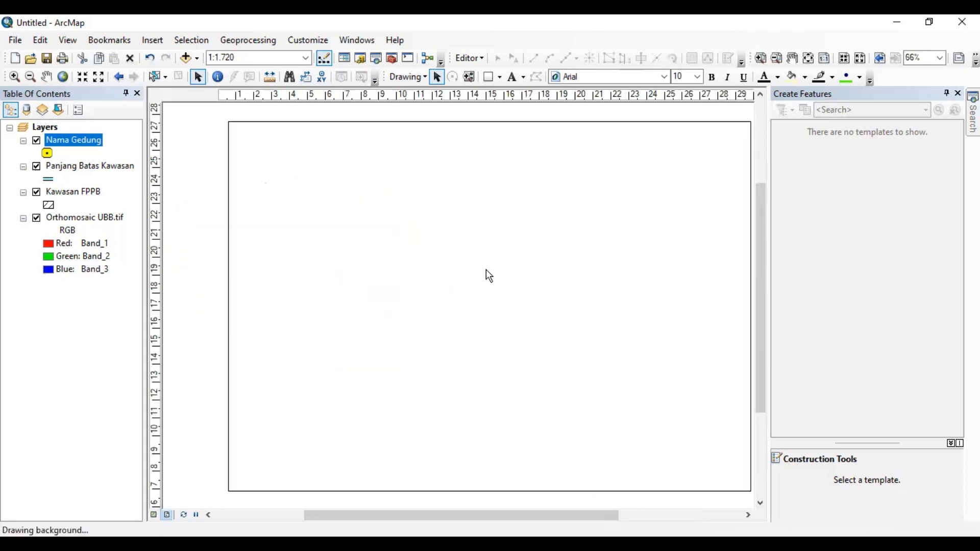
{"action": "left_click_drag", "start_coordinate": [488, 312], "coordinate": [612, 321]}
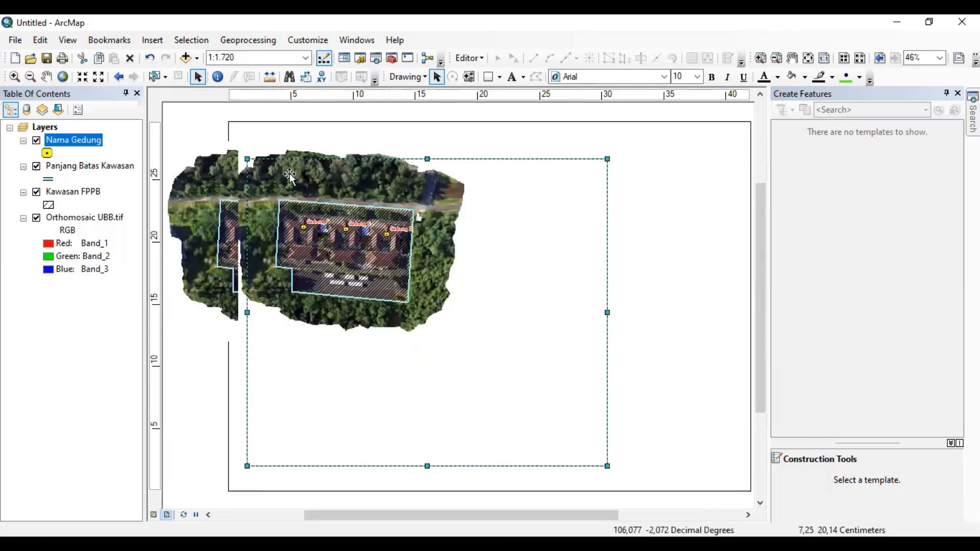
- Pan the orthomosaic inside the widened data frame so the whole image lies within its borders
{"action": "left_click", "coordinate": [46, 78]}
{"action": "left_click_drag", "start_coordinate": [314, 215], "coordinate": [333, 210]}
{"action": "scroll", "coordinate": [365, 229], "scroll_direction": "up", "scroll_amount": 3}
{"action": "scroll", "coordinate": [363, 234], "scroll_direction": "down", "scroll_amount": 3}
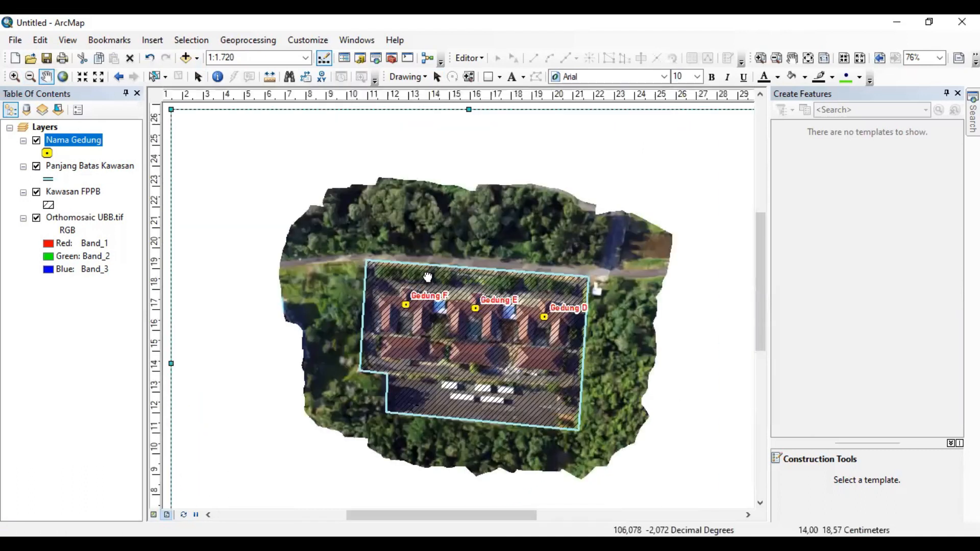
{"action": "scroll", "coordinate": [437, 281], "scroll_direction": "down", "scroll_amount": 4}
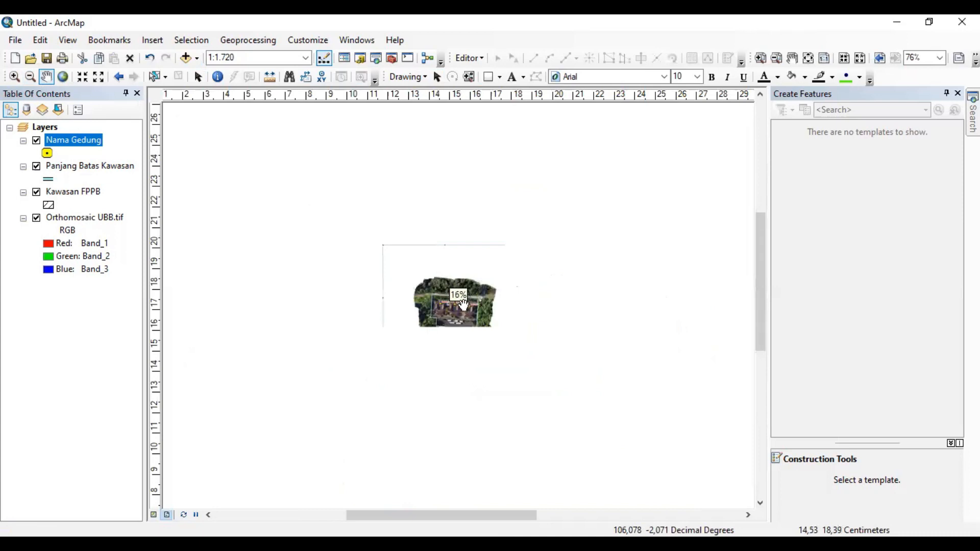